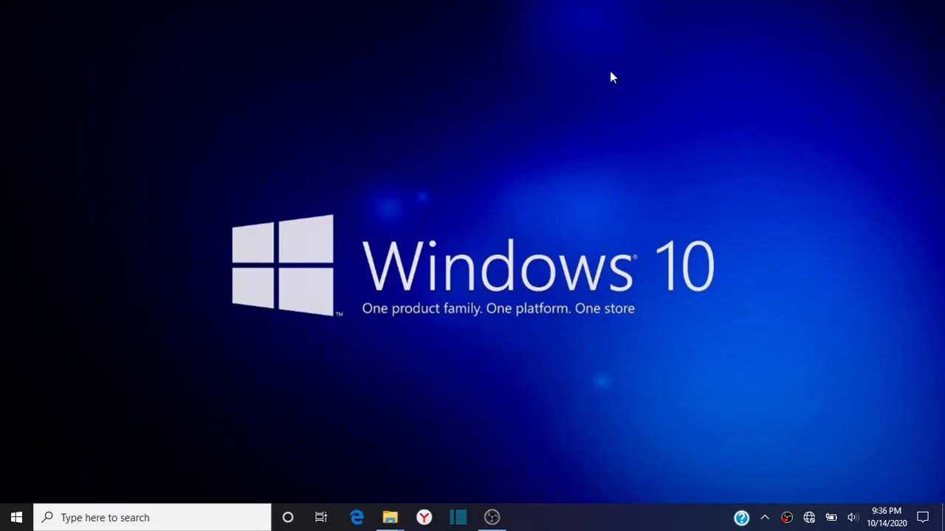
right_click(619, 93)
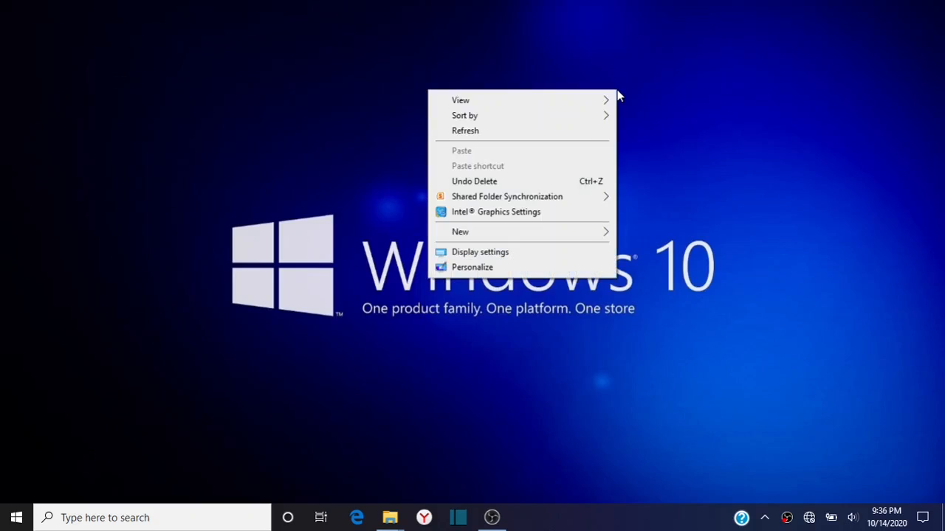
click(566, 130)
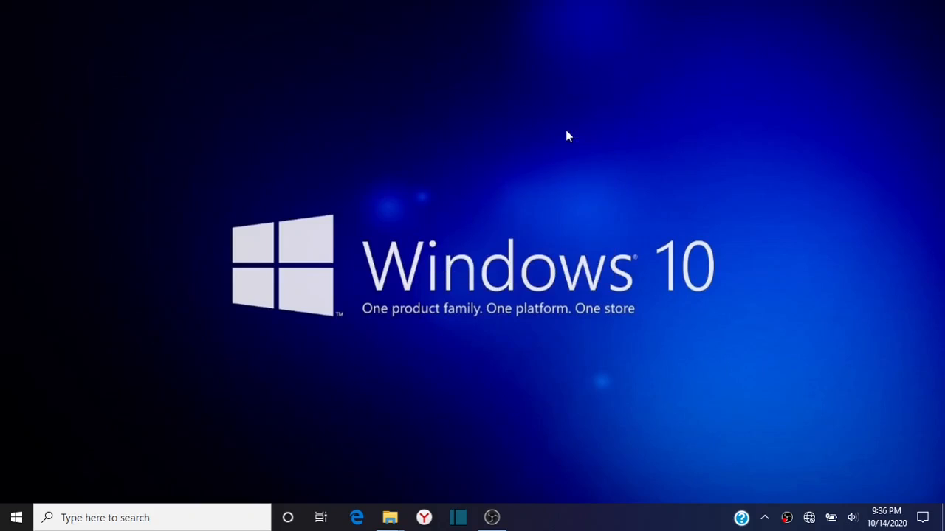
click(167, 523)
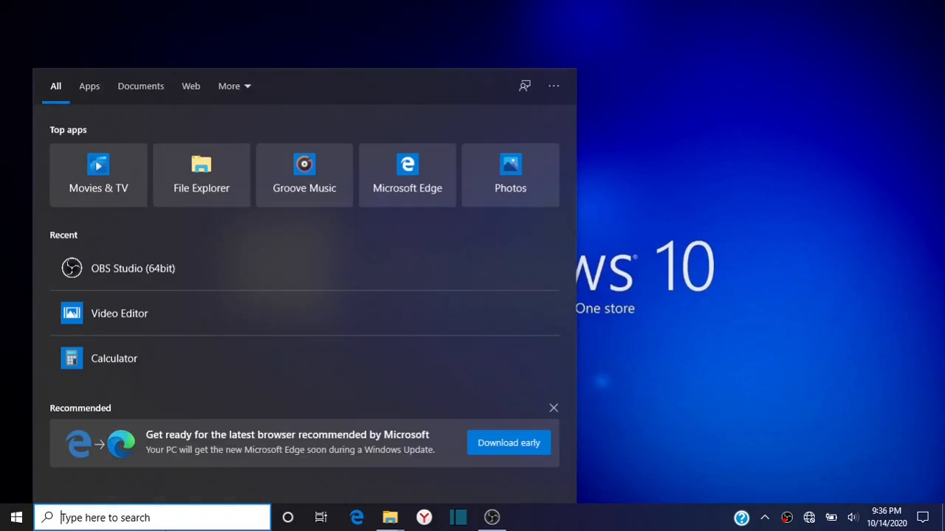
text(vid)
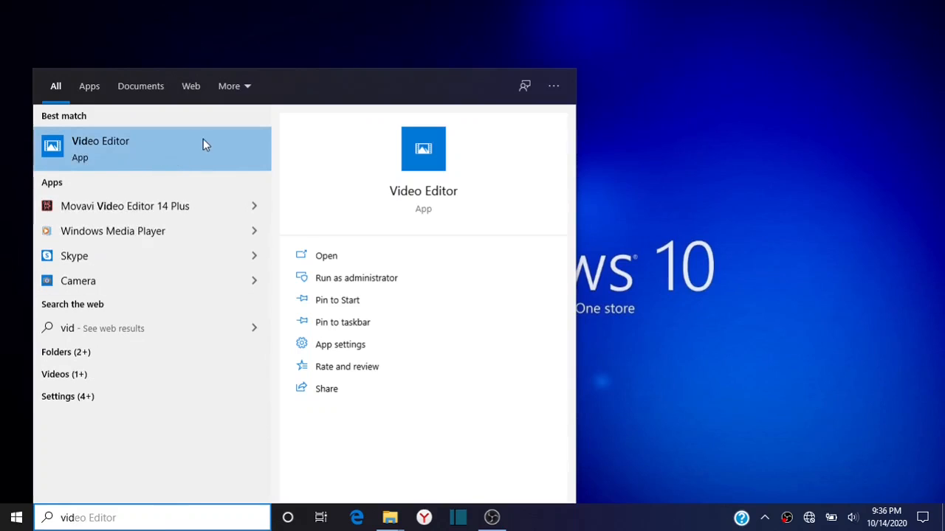
click(671, 164)
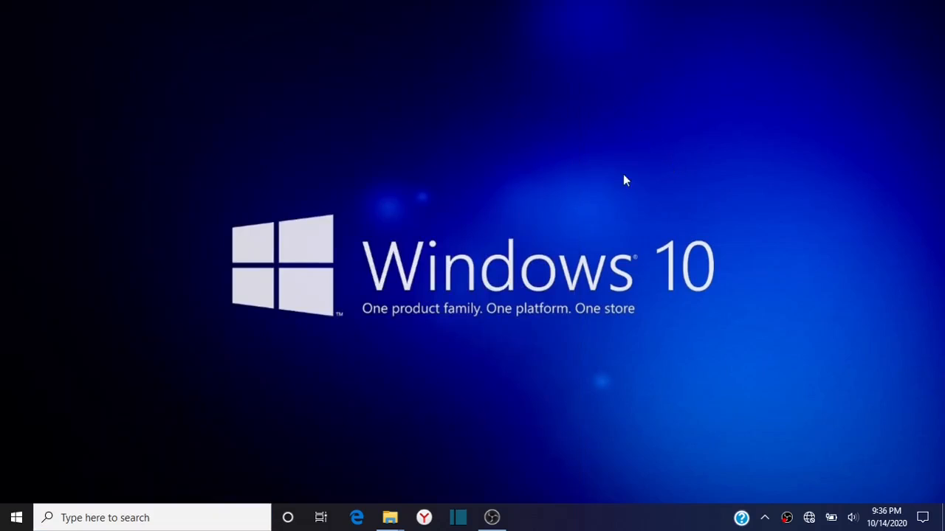
Find Video Editor among the installed apps and launch it
click(6, 519)
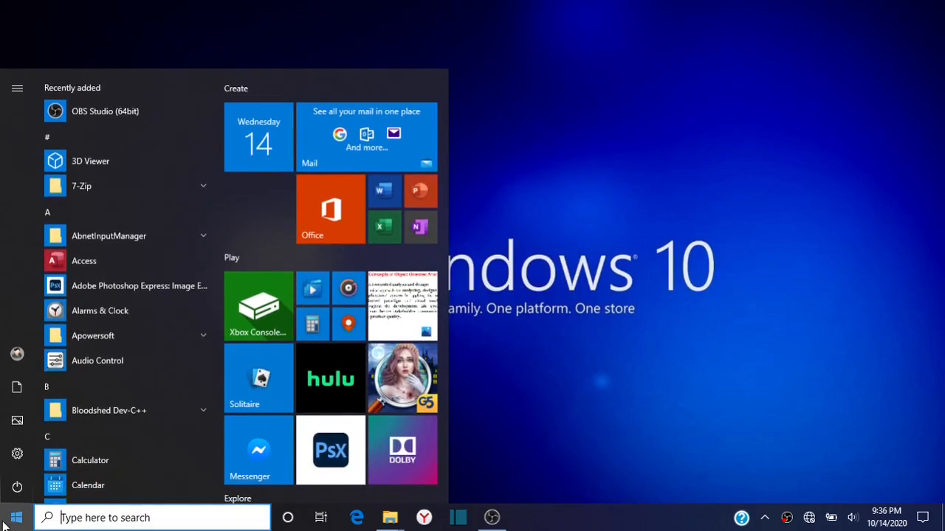
scroll(62, 387, down, 5)
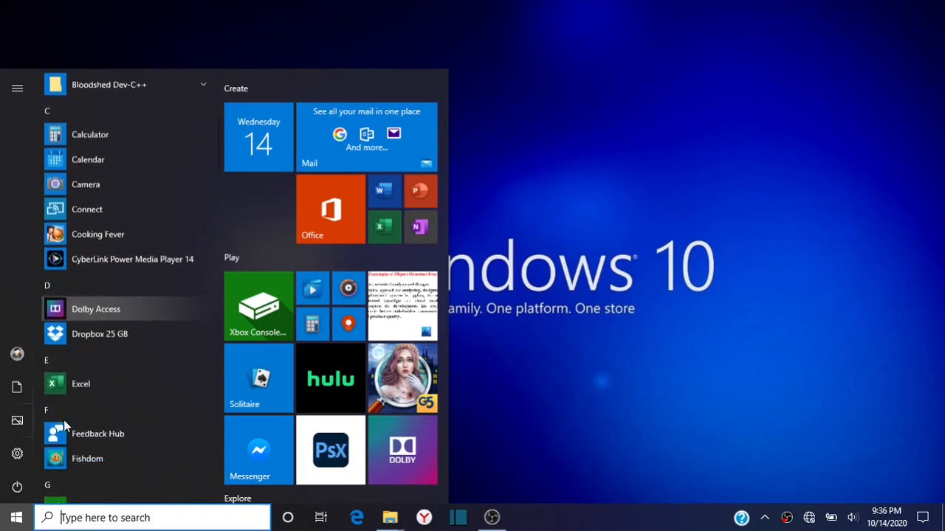
scroll(63, 420, down, 10)
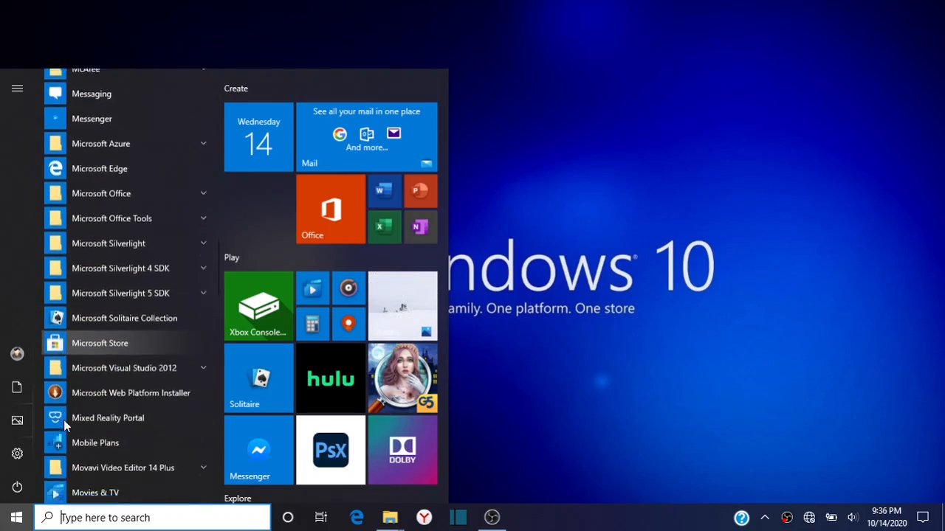
scroll(63, 420, down, 10)
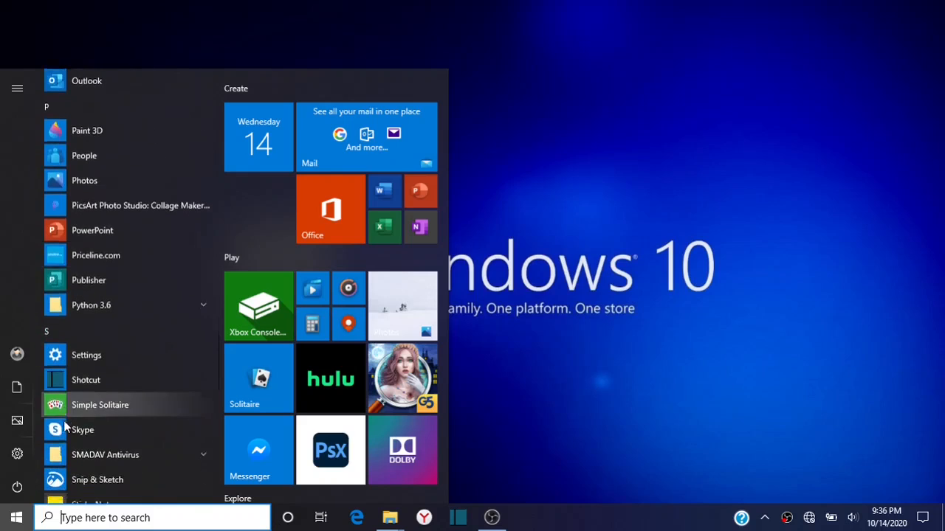
scroll(63, 424, down, 10)
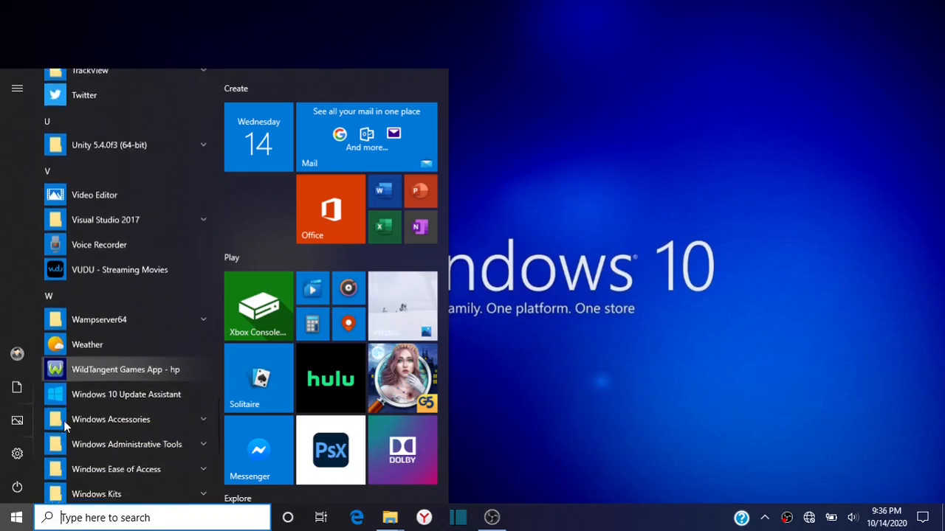
scroll(64, 421, down, 5)
scroll(65, 418, up, 4)
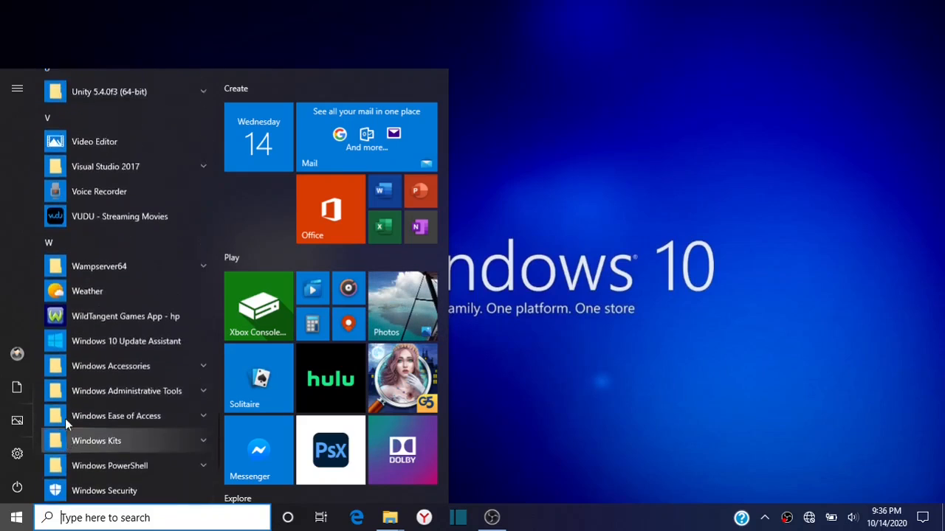
scroll(65, 418, up, 5)
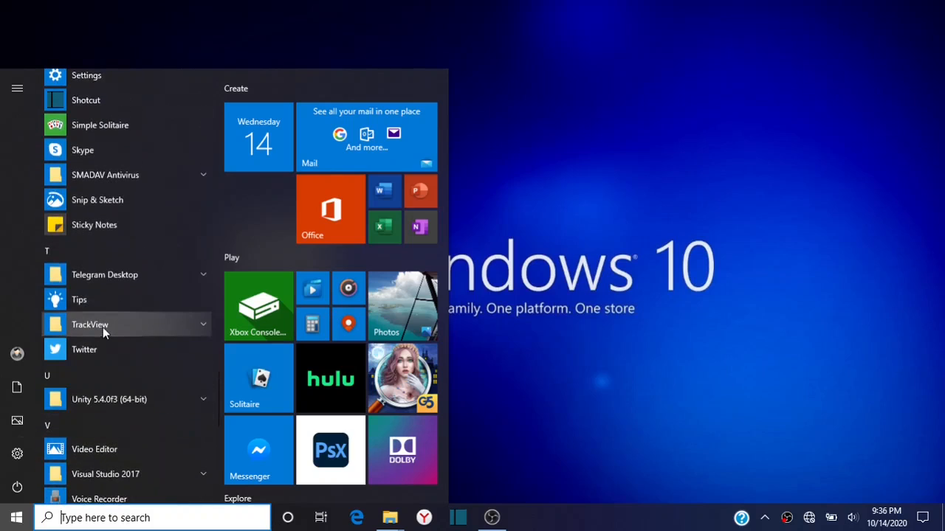
scroll(103, 327, down, 2)
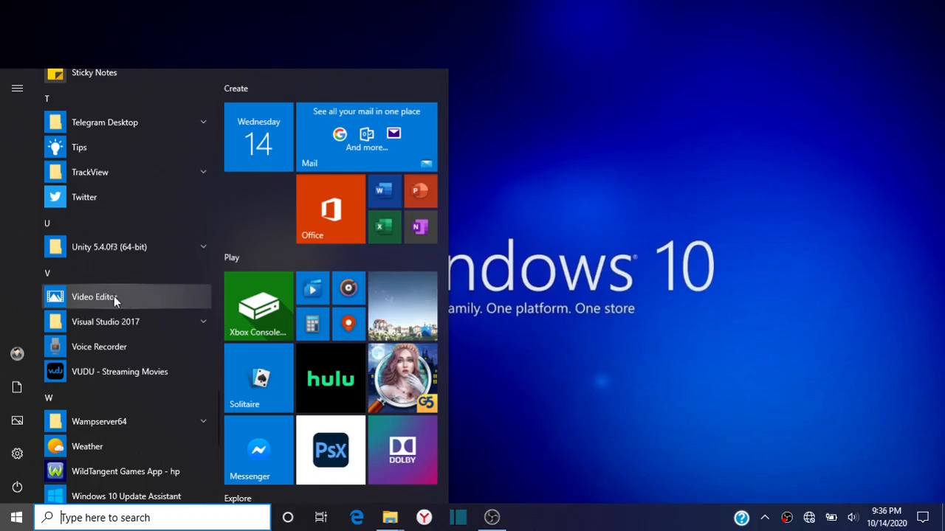
click(124, 296)
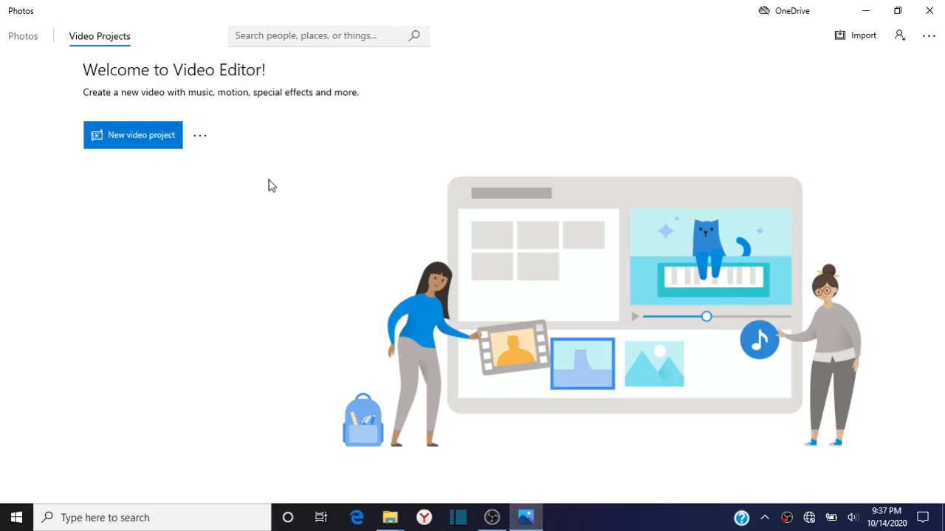
Create a new video project and name it AmbooTech12
click(150, 138)
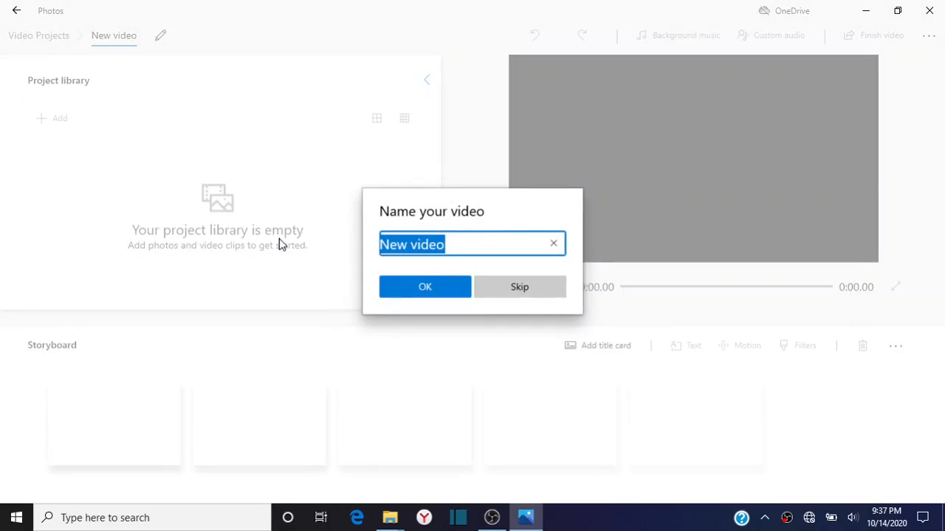
click(465, 244)
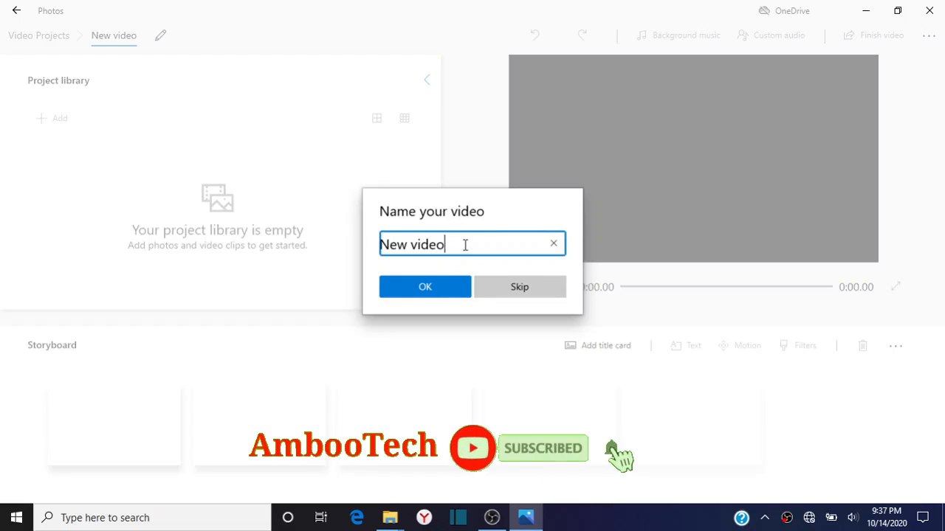
key(BackSpace)
key(BackSpace)
key(BackSpace)
key(BackSpace)
key(BackSpace)
key(BackSpace)
key(BackSpace)
key(BackSpace)
key(BackSpace)
text(A)
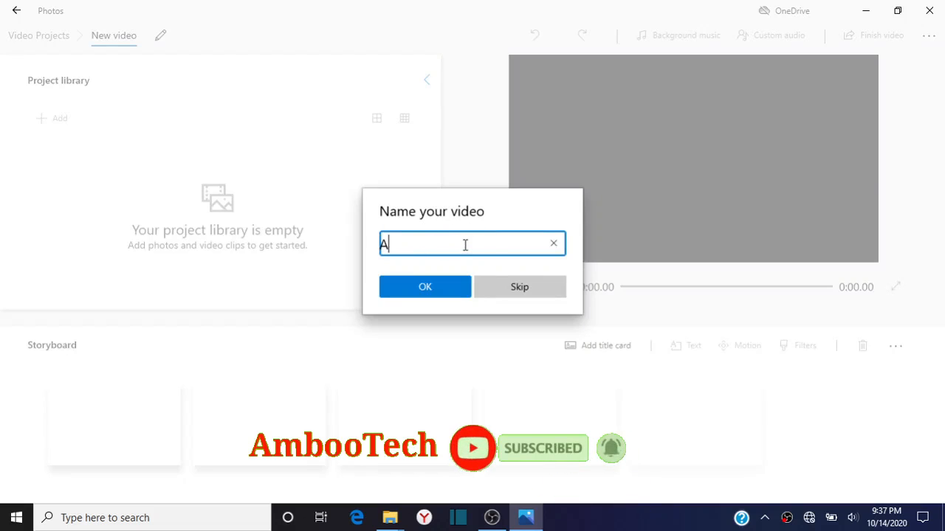
text(mbooTech12)
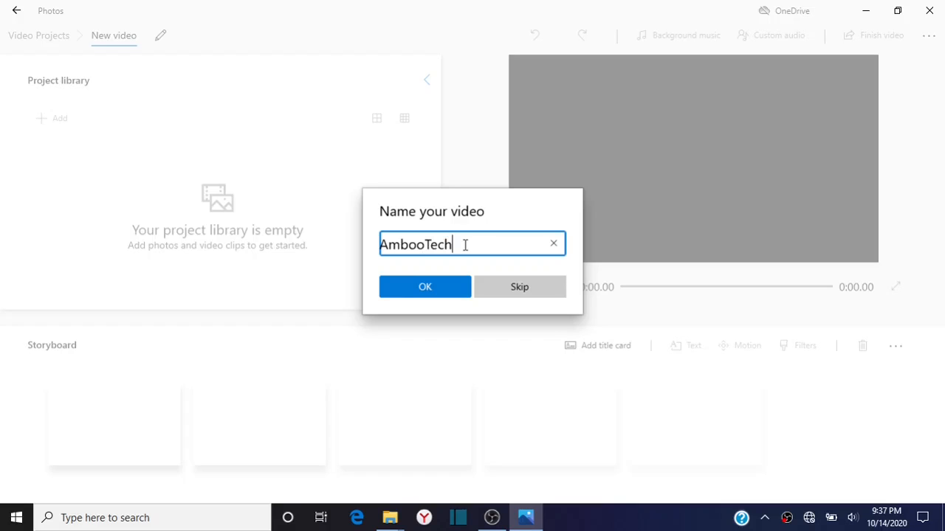
click(447, 287)
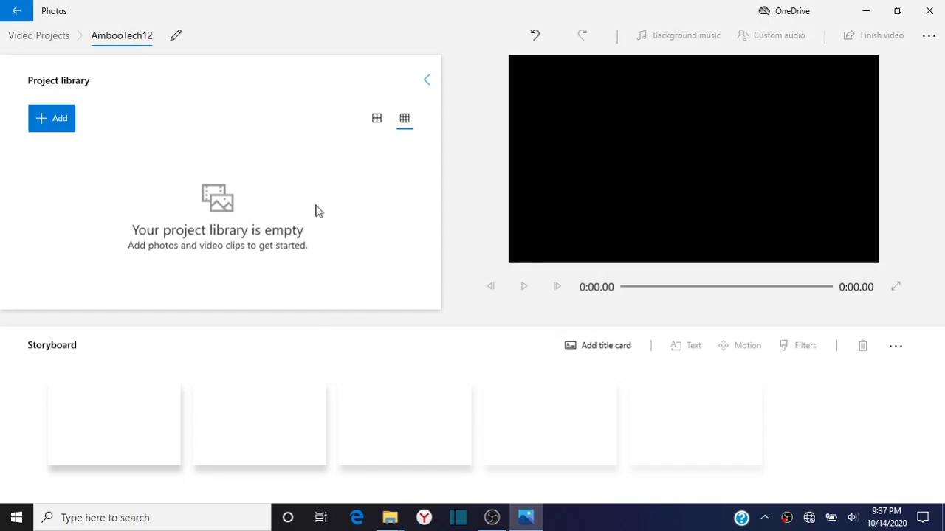
Add the wedding MP4 file from this PC's Desktop folder to the project library
click(59, 119)
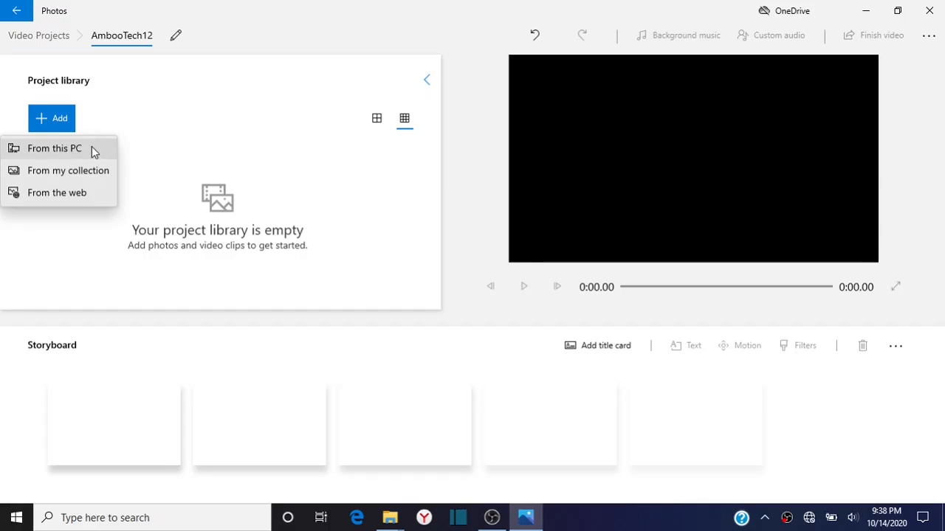
click(93, 151)
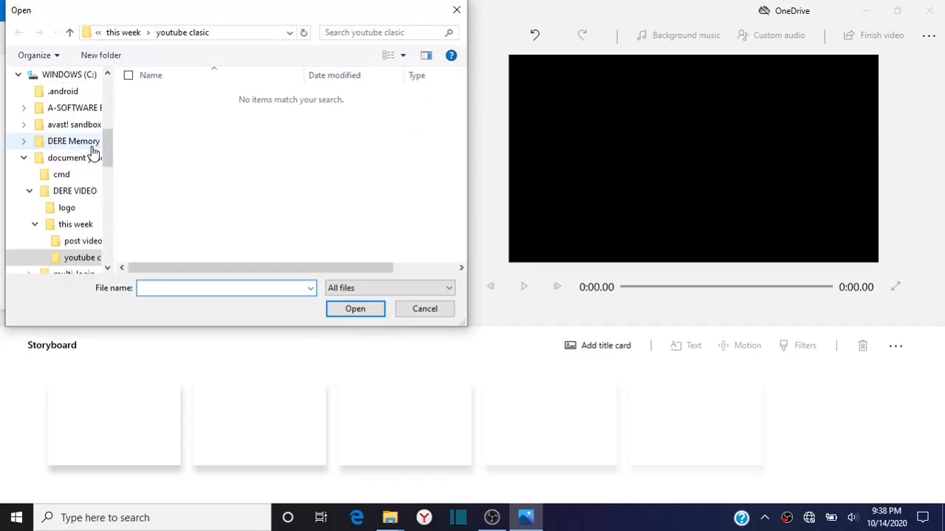
scroll(92, 151, up, 5)
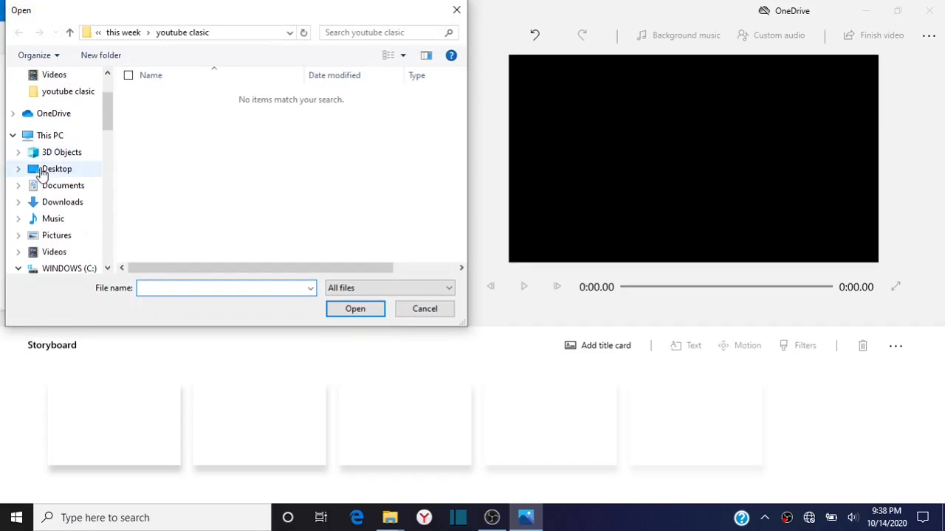
click(42, 171)
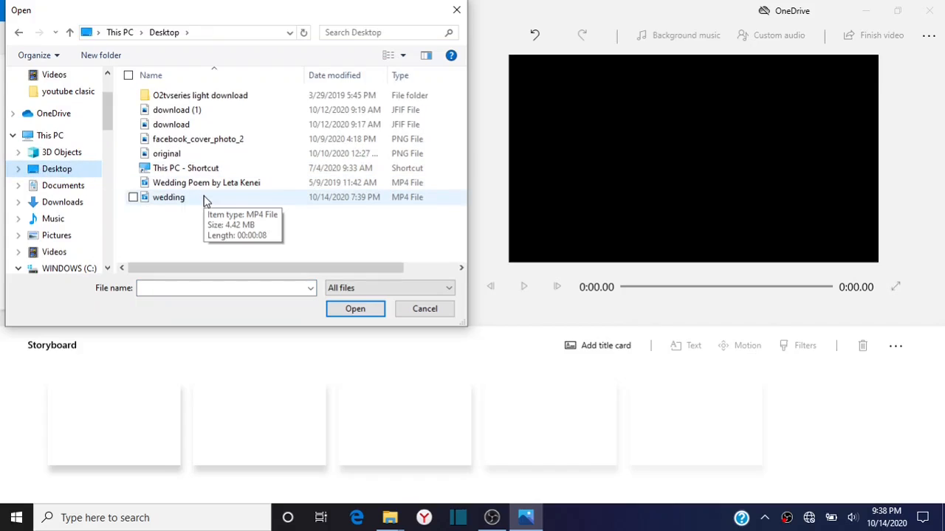
click(196, 198)
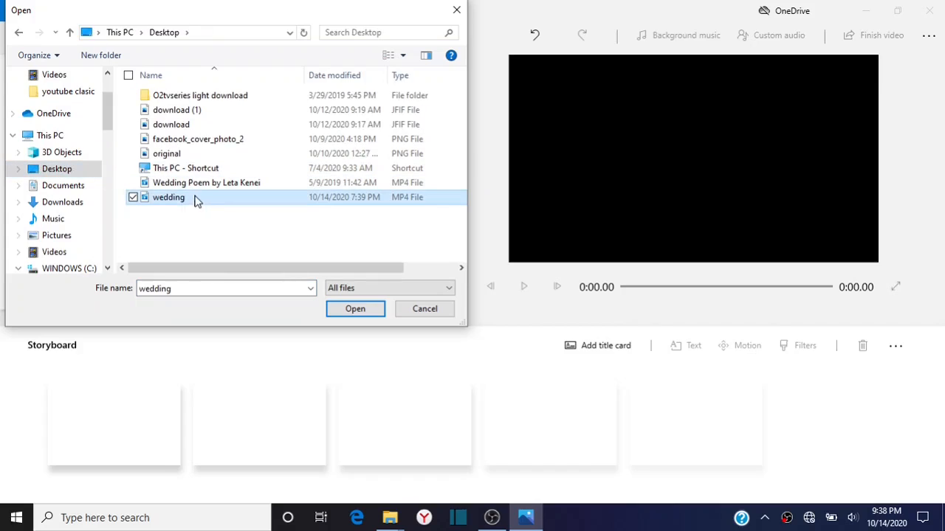
click(367, 310)
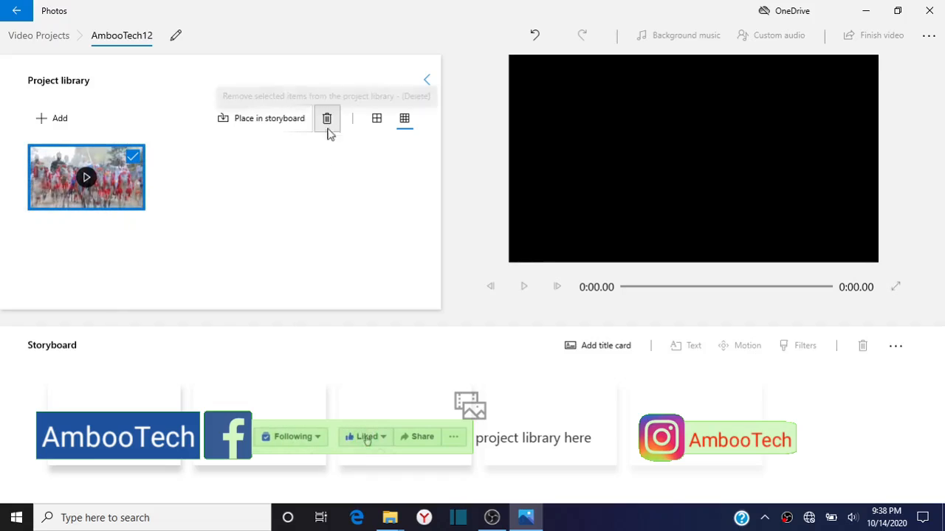
Compare the large and small thumbnail sizes in the project library, finishing on the small one
click(381, 125)
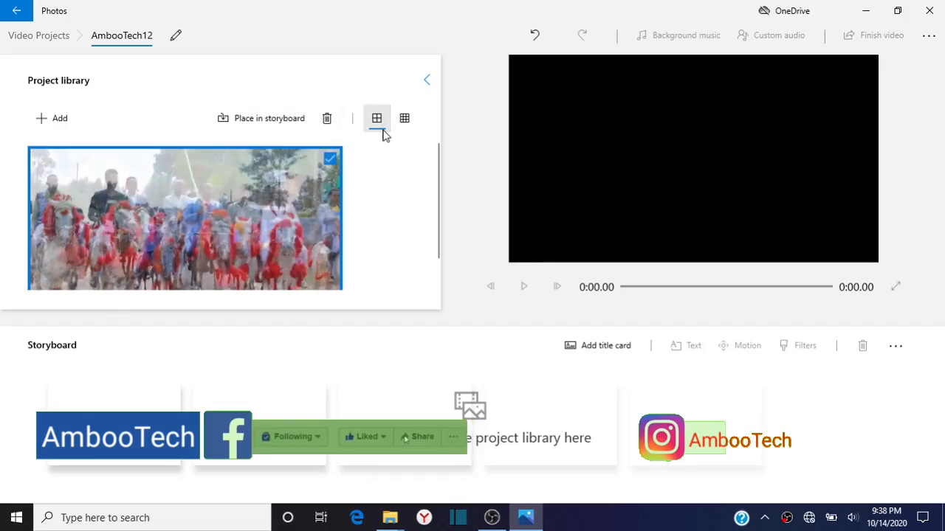
click(404, 124)
click(377, 120)
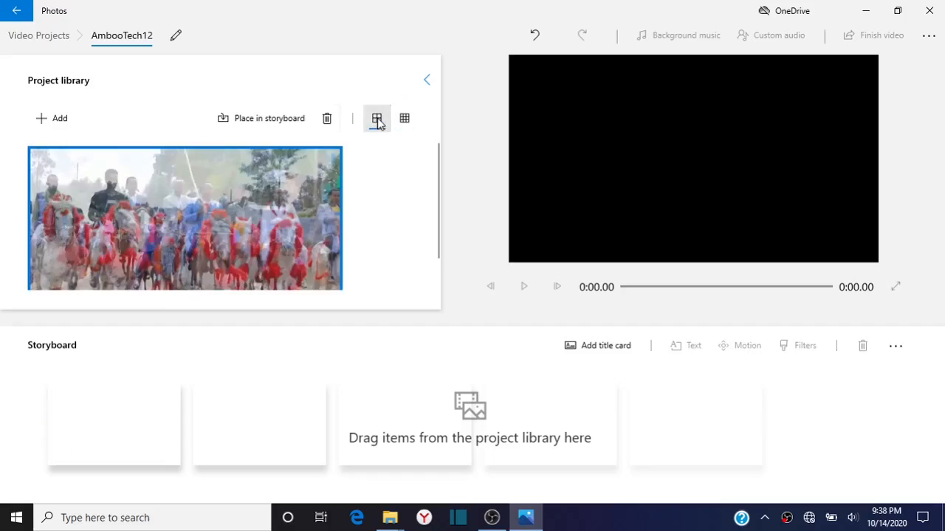
click(404, 122)
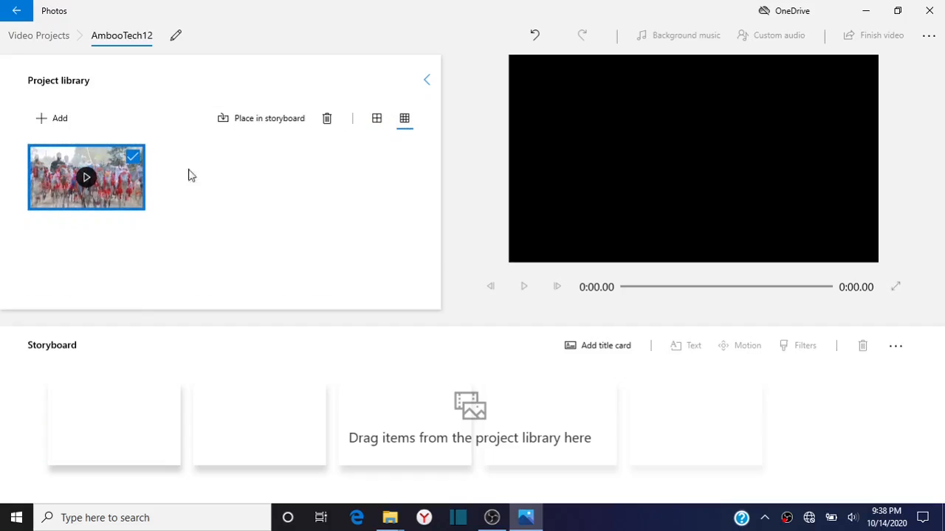
Import the wedding MP4 file from the Desktop folder into the project library a second time
click(47, 123)
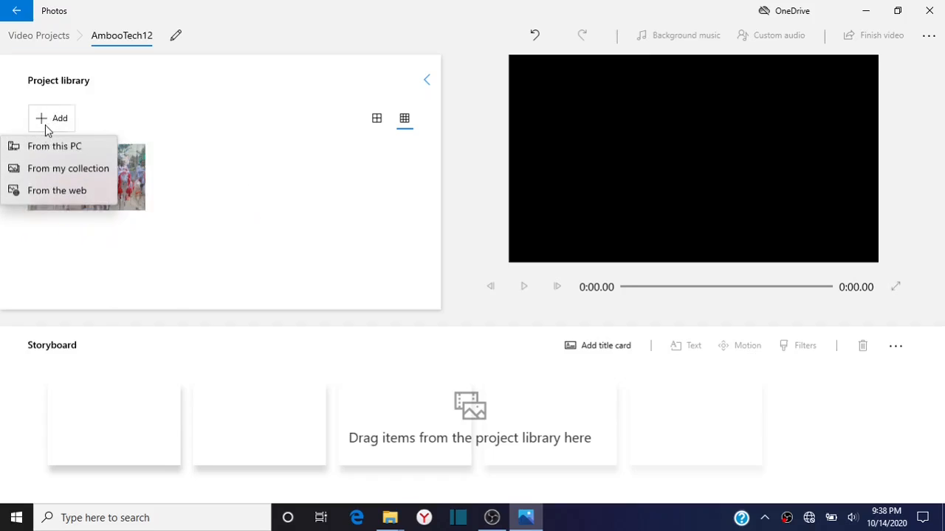
click(60, 151)
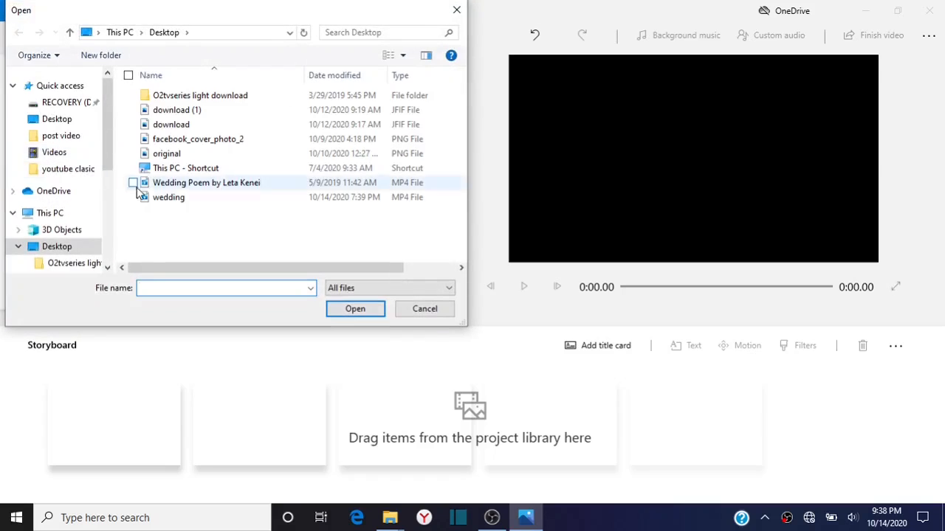
click(168, 198)
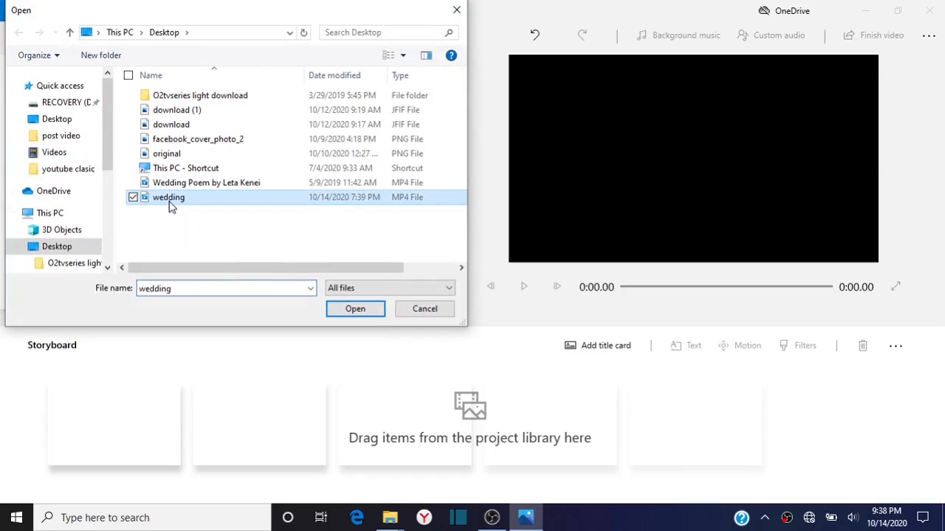
click(349, 310)
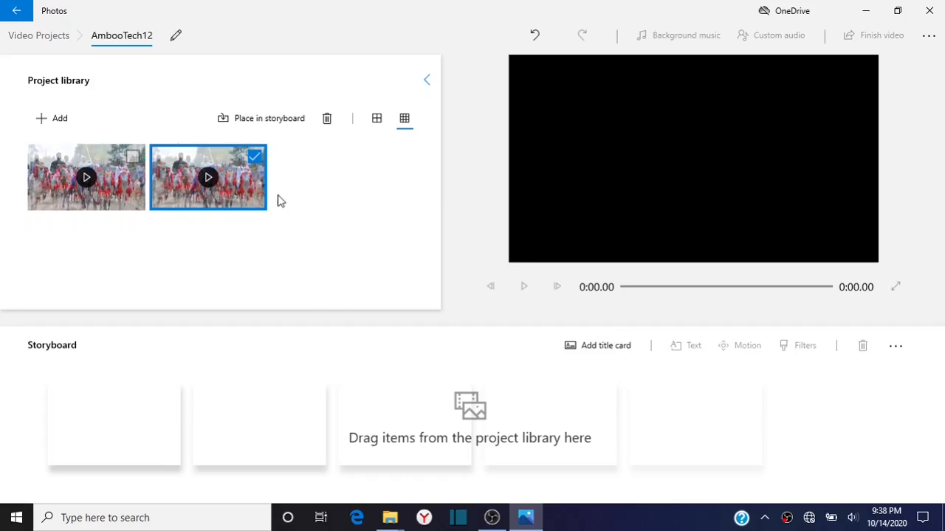
Check the library in large thumbnails, return to small ones, and remove the duplicate wedding clip
click(377, 120)
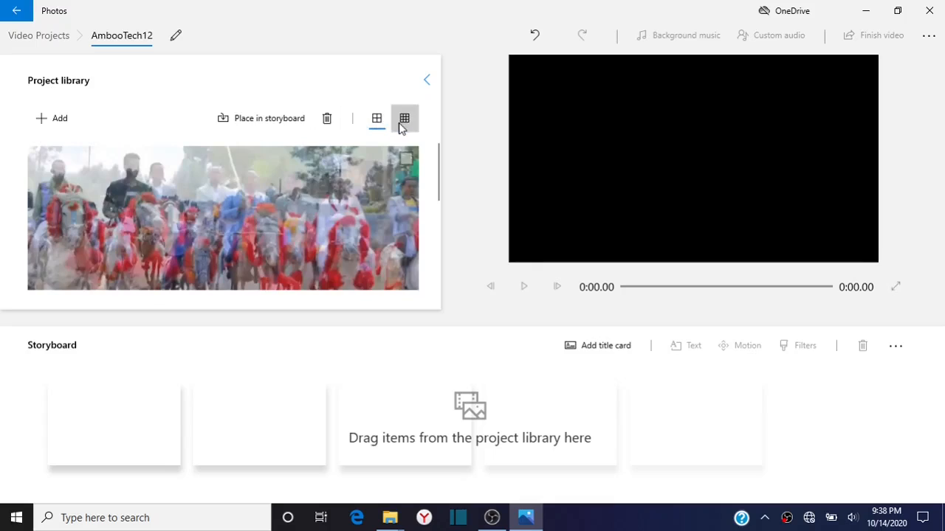
click(405, 119)
click(322, 124)
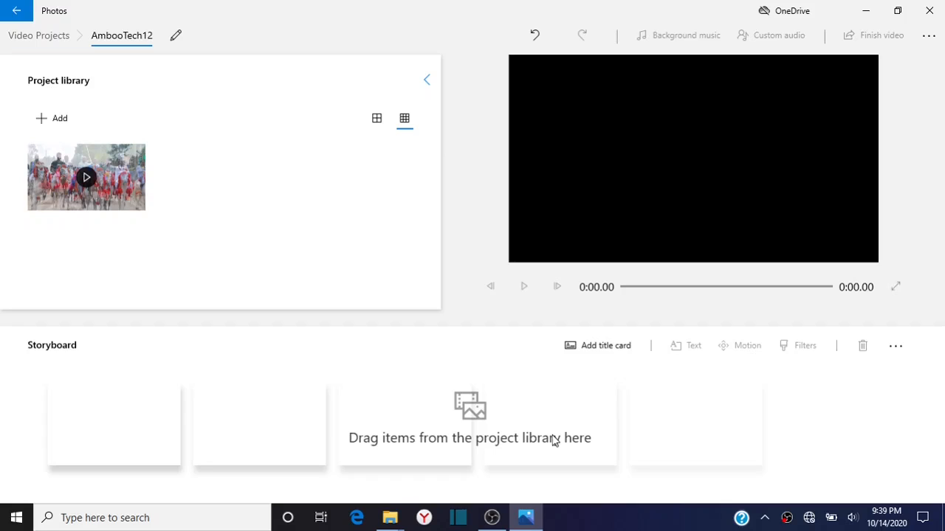
Add a title card to the empty storyboard
click(602, 348)
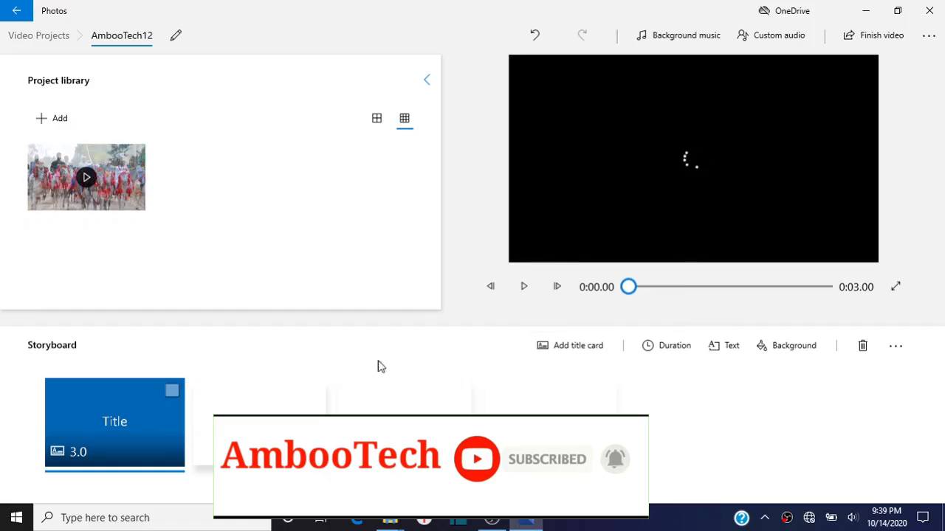
Play the new title card in the preview and open its background color choices
click(530, 296)
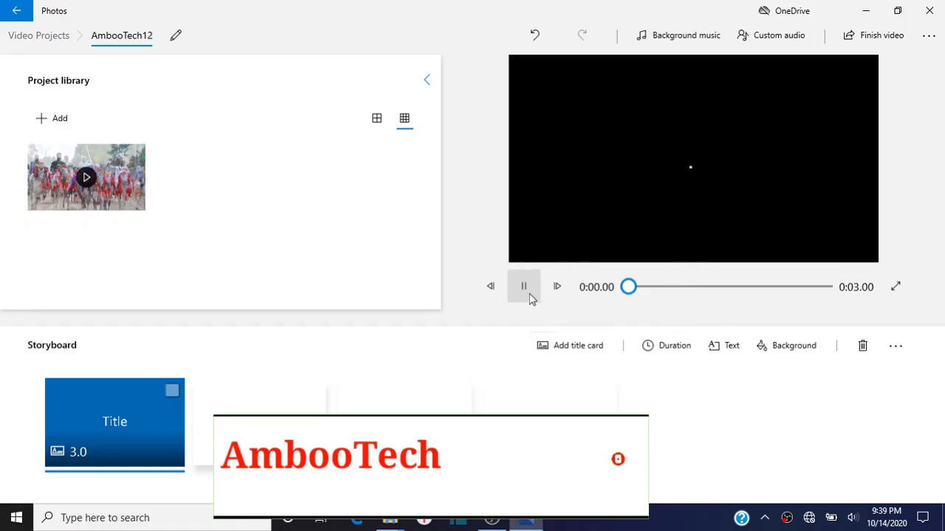
click(534, 295)
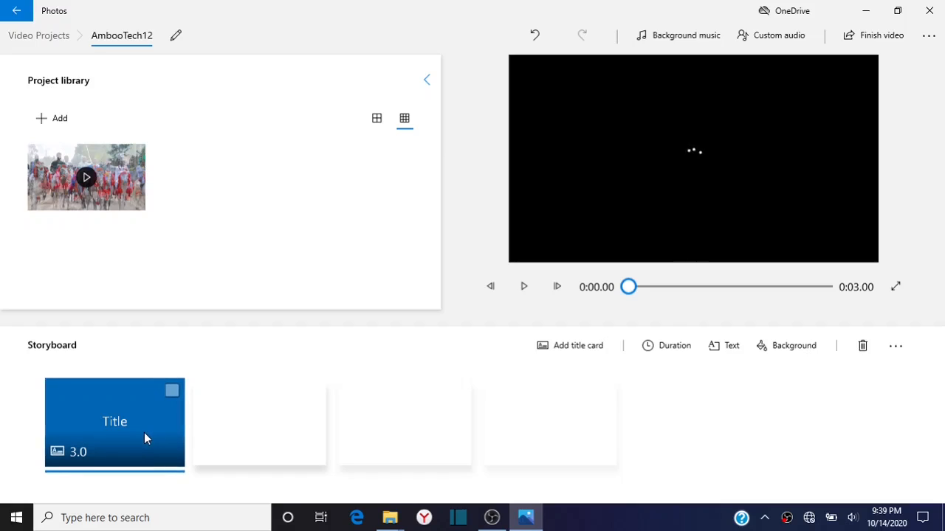
click(783, 352)
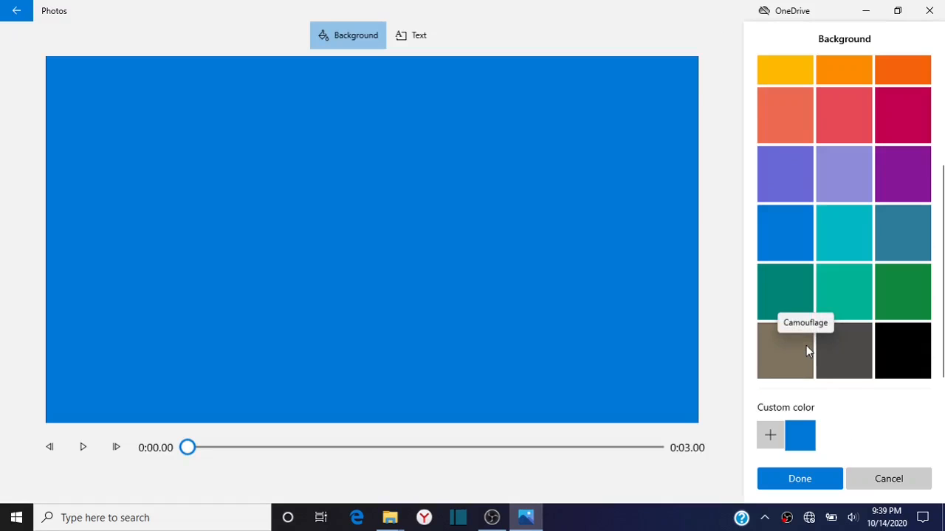
scroll(876, 271, up, 3)
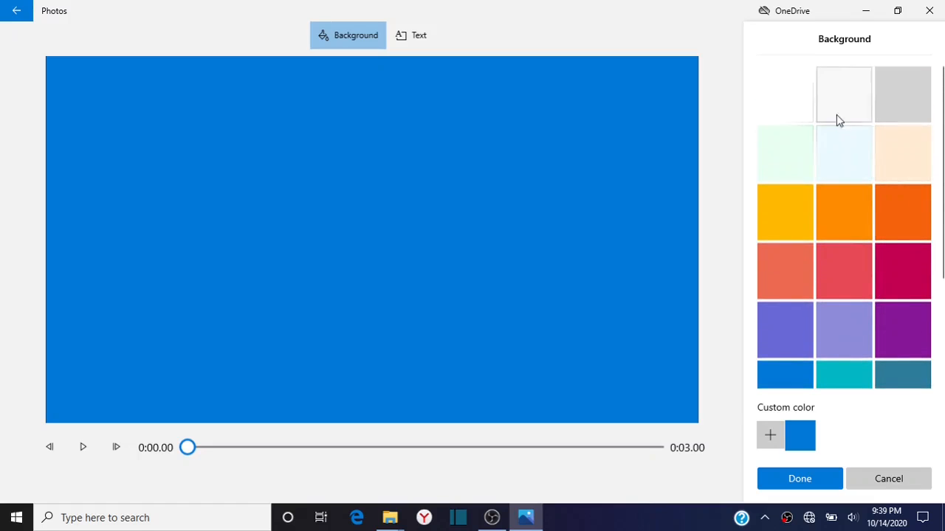
Try white, orange, red and crimson backgrounds on the title card, and open the custom color picker without adding a color
click(786, 95)
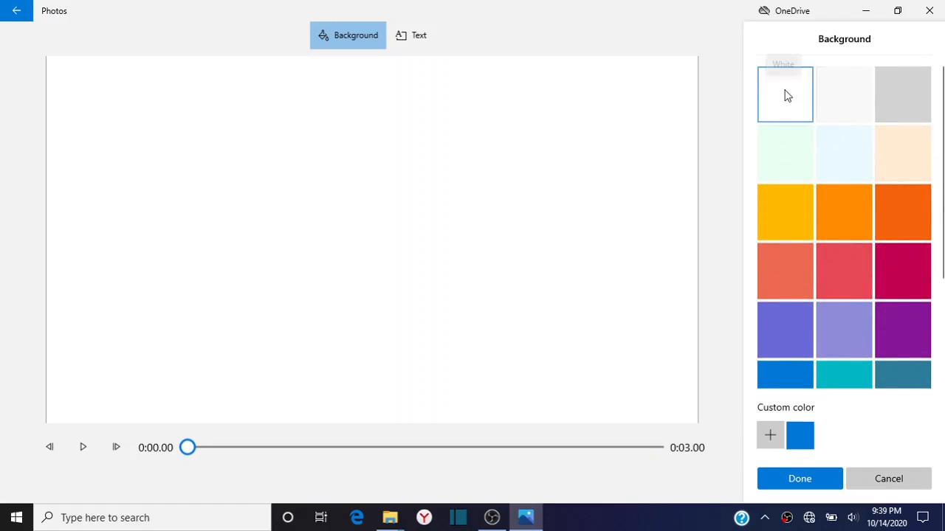
click(861, 231)
click(858, 265)
click(904, 267)
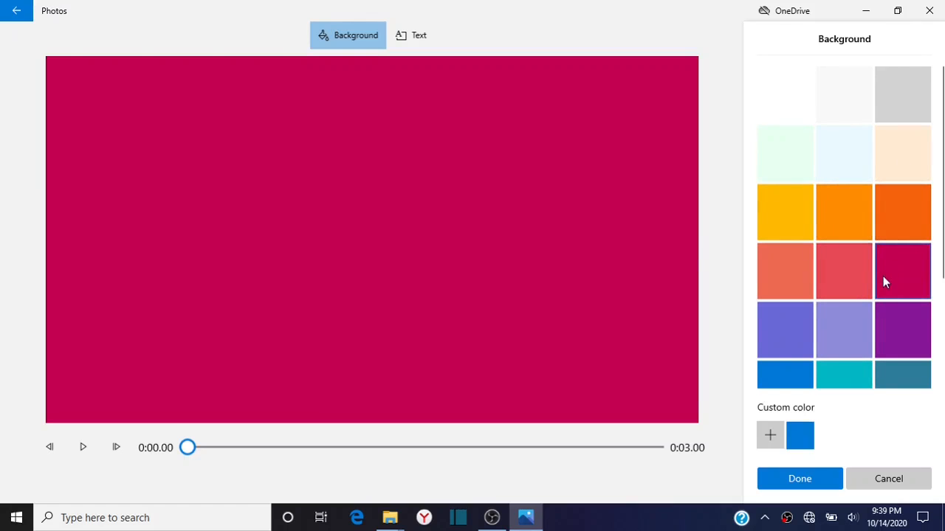
scroll(883, 276, down, 3)
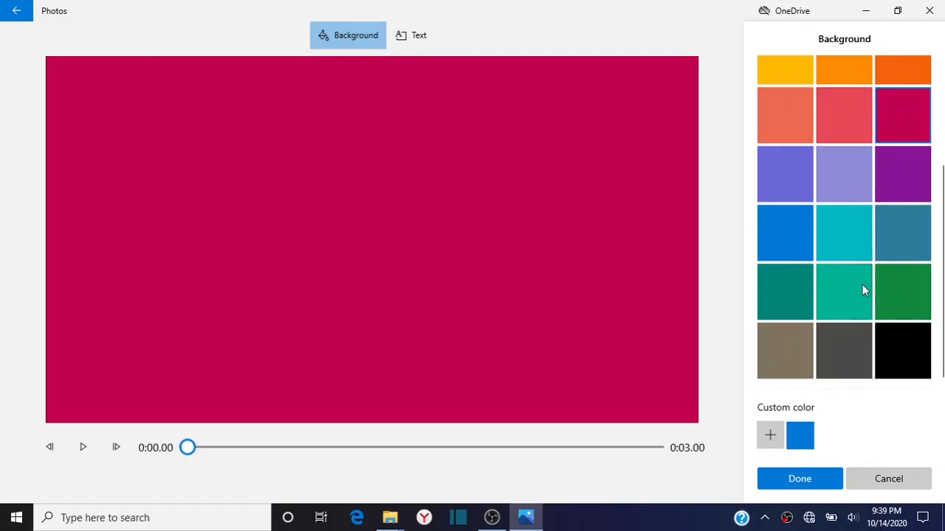
click(770, 436)
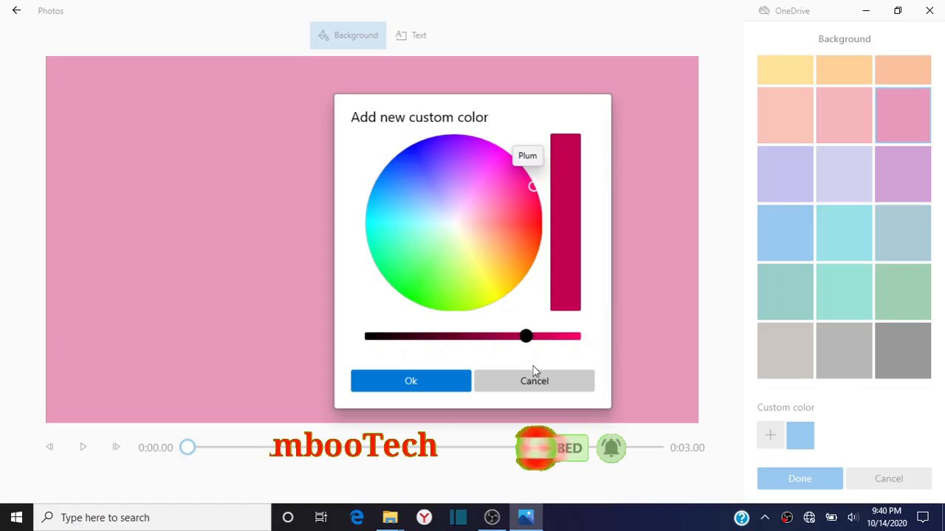
click(541, 392)
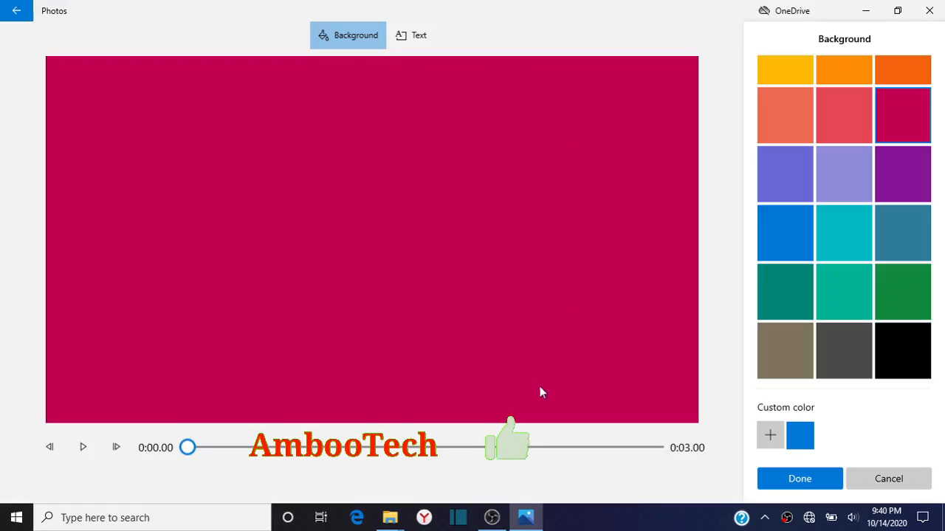
Set the title card's background to Seafoam teal, play the result and apply the change
click(803, 293)
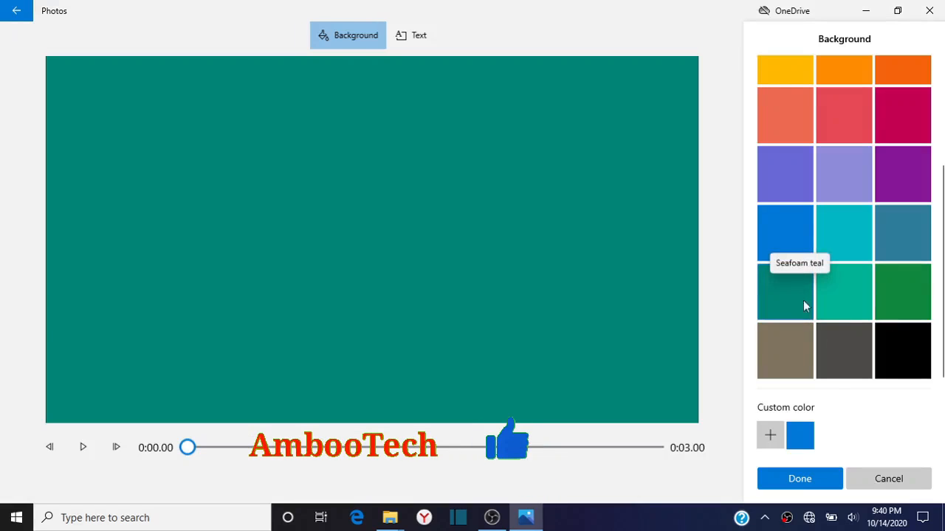
click(790, 480)
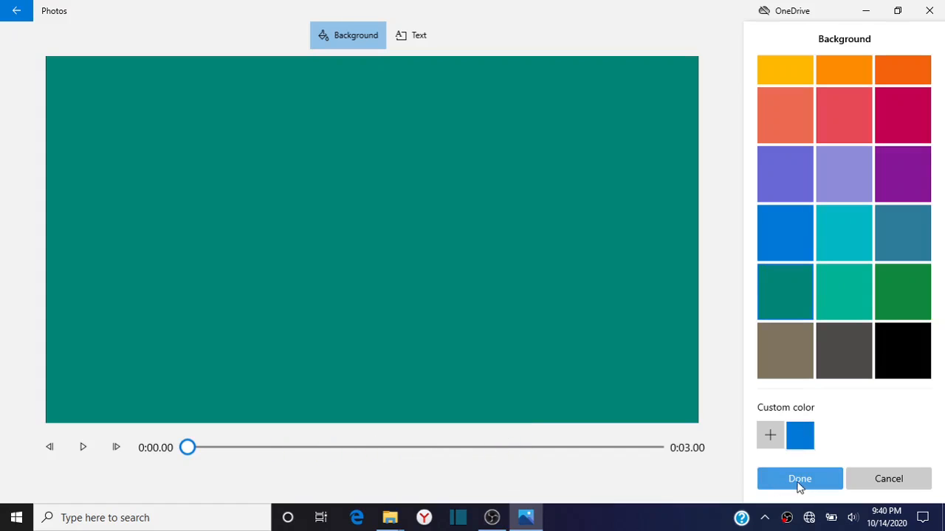
click(83, 447)
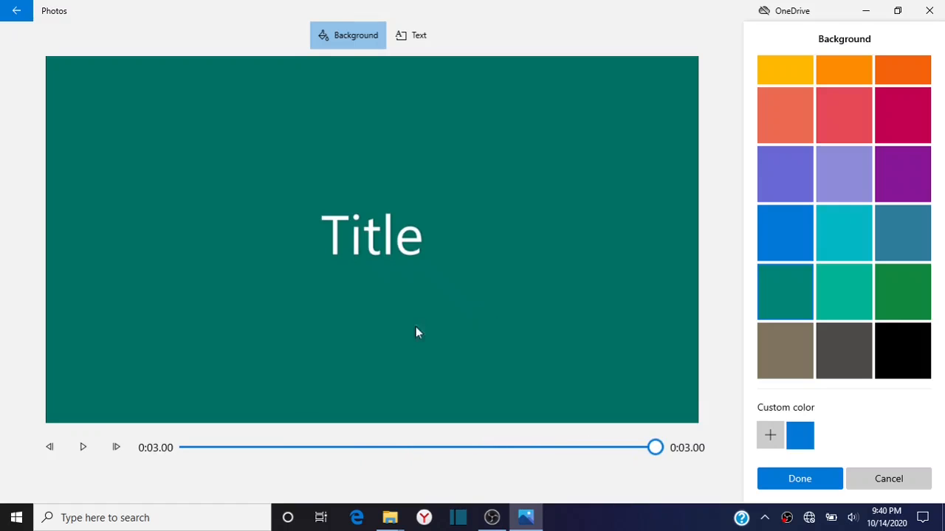
click(789, 478)
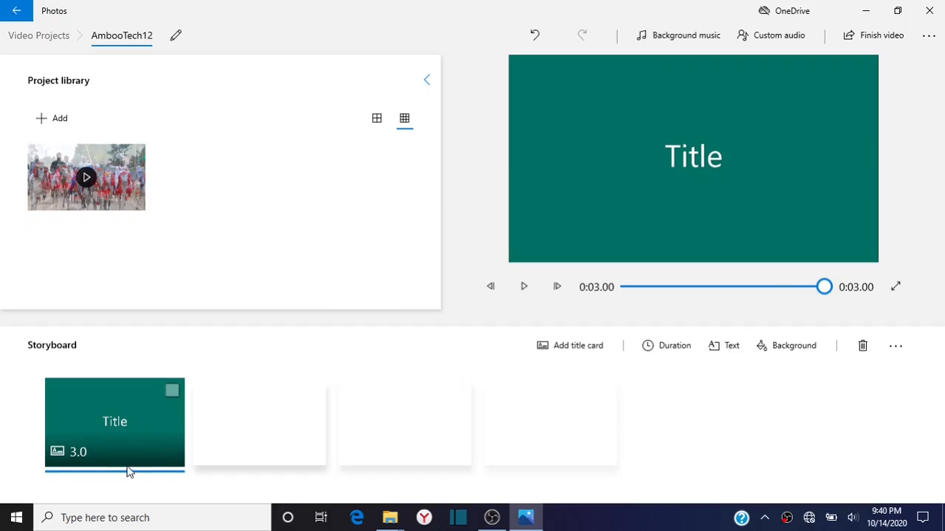
Replace the title card's placeholder text with "AmbooTech"
click(731, 346)
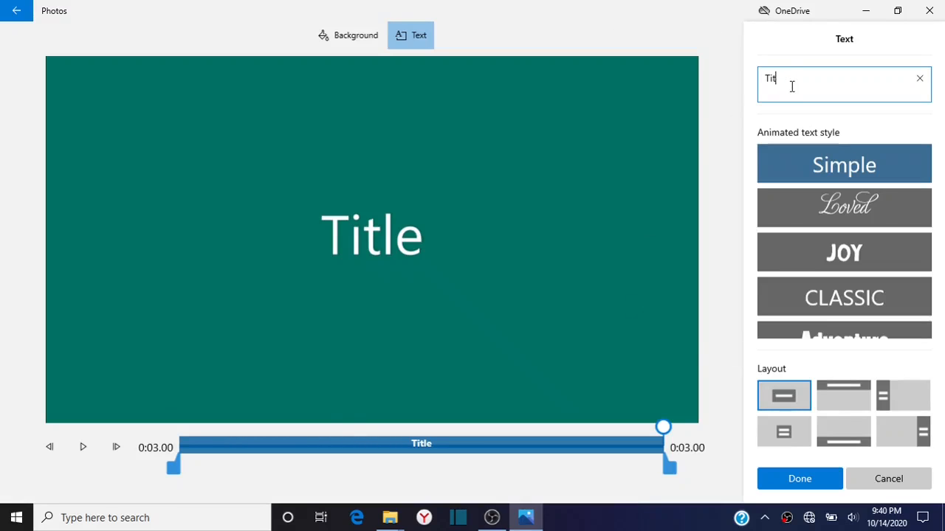
key(BackSpace)
key(BackSpace)
key(BackSpace)
text(Amboo)
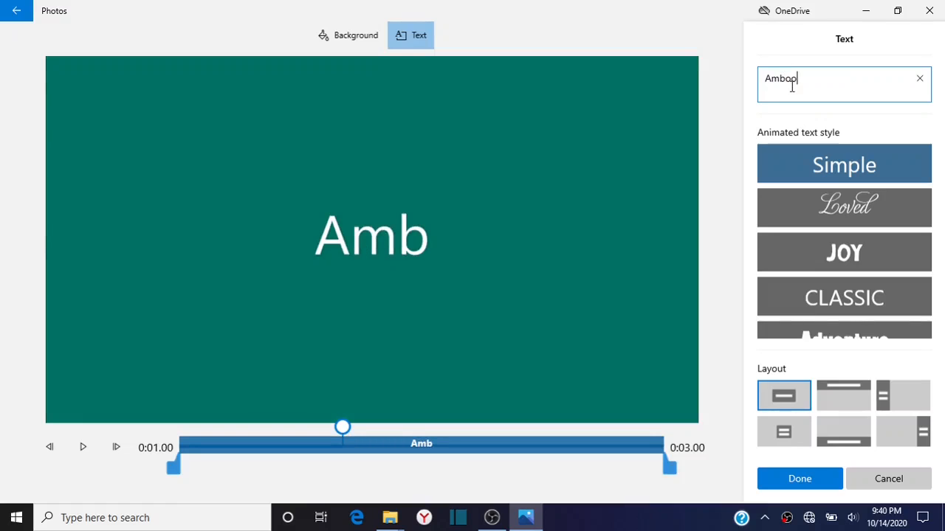
text(Tech)
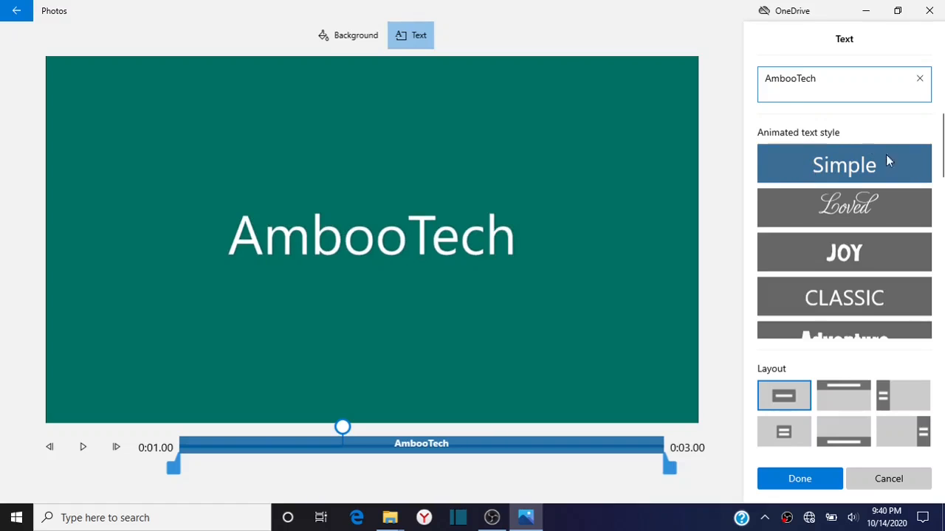
Apply the Adventure animated text style to the AmbooTech title
scroll(852, 243, down, 2)
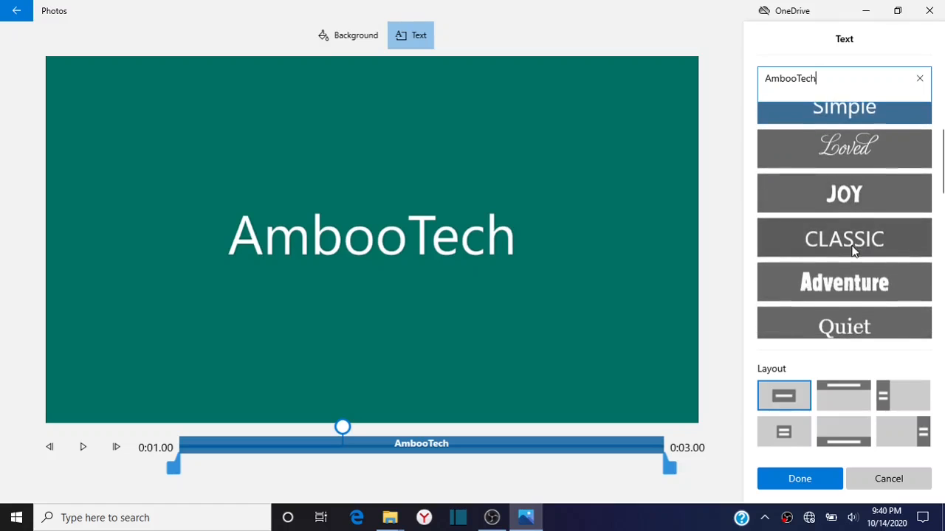
scroll(852, 243, down, 5)
scroll(853, 251, up, 3)
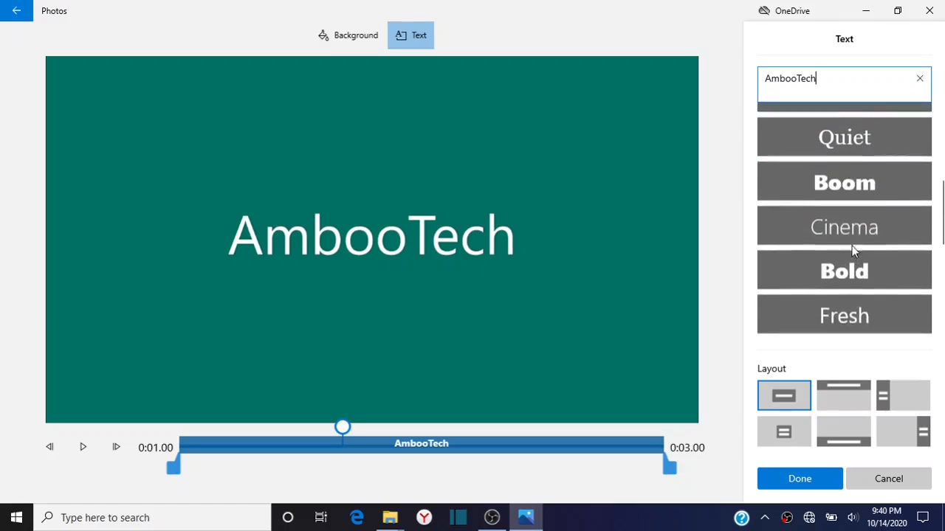
click(852, 249)
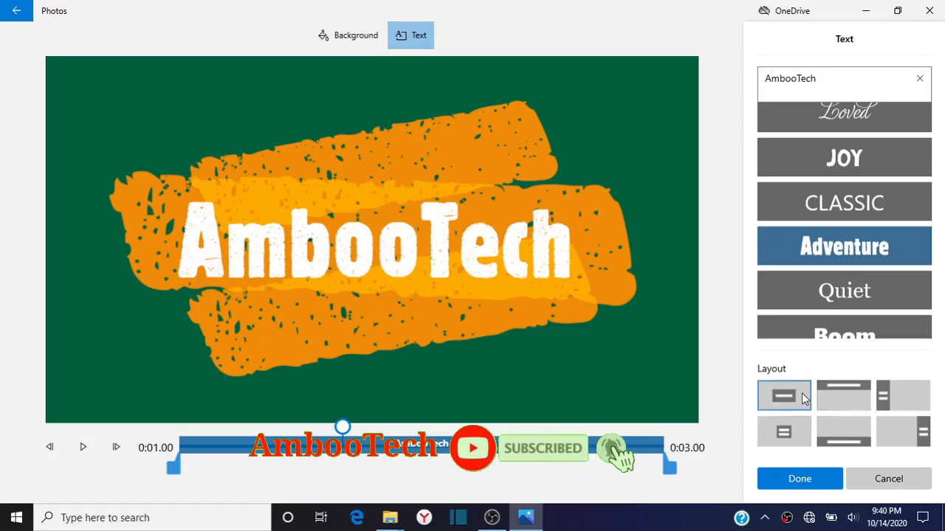
Compare the Top, Left, Bottom and Right layouts for the title text, settle on the centered layout and apply the text changes
click(846, 393)
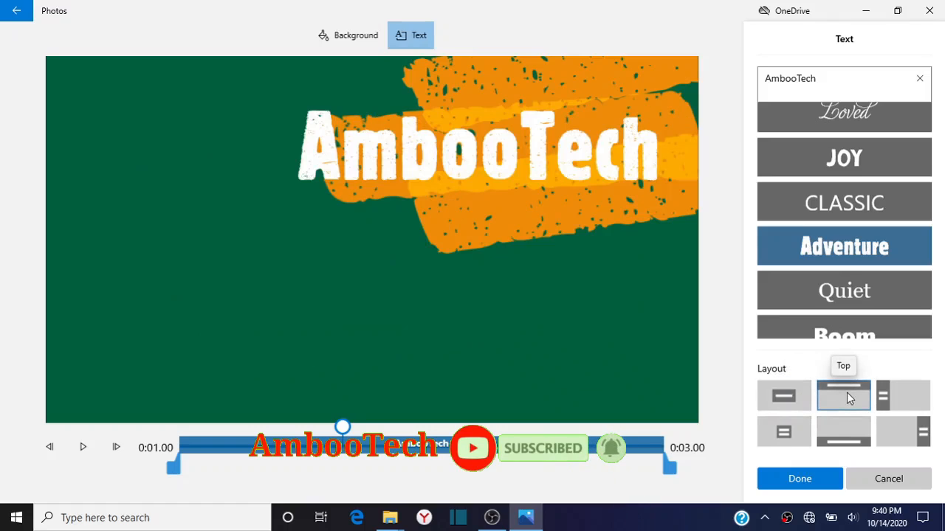
click(902, 401)
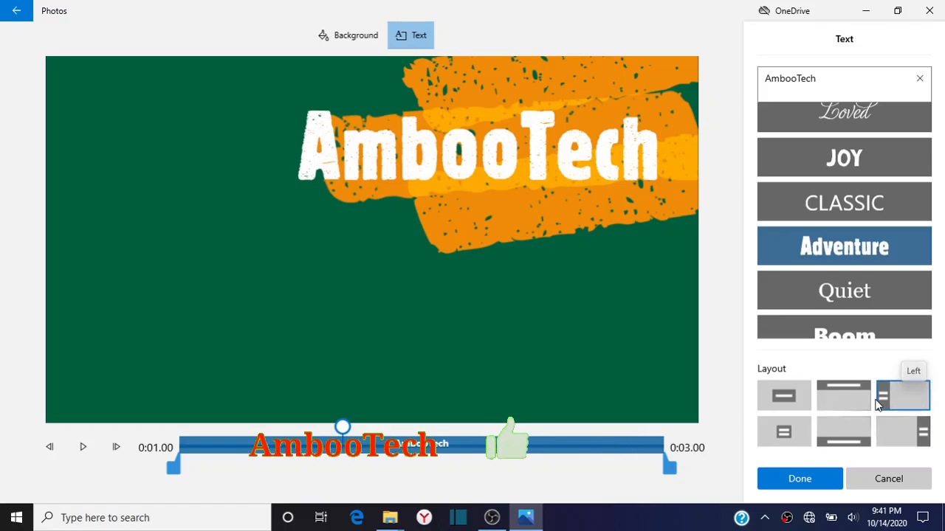
click(832, 438)
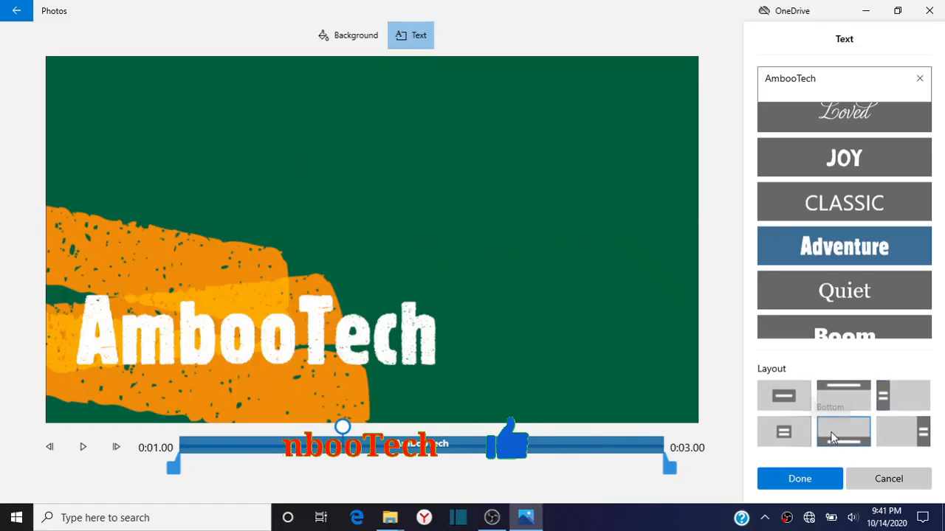
click(899, 436)
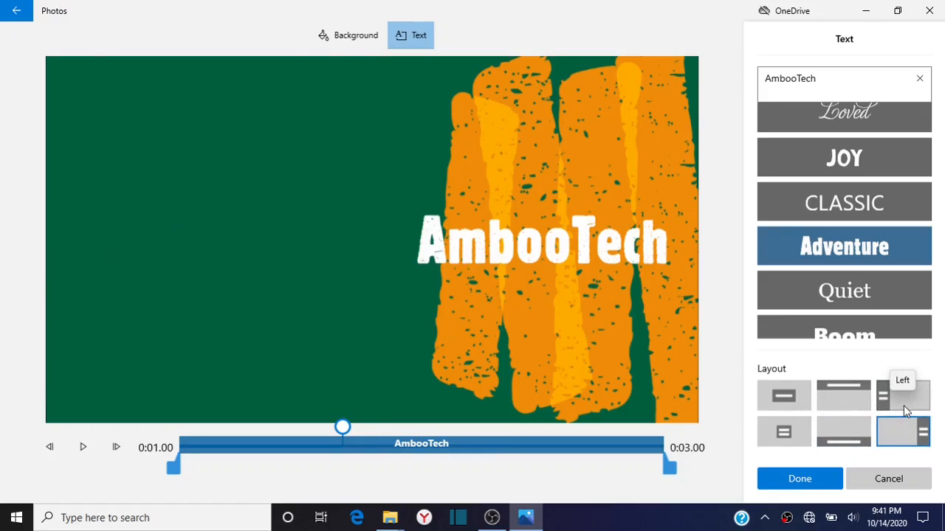
click(838, 395)
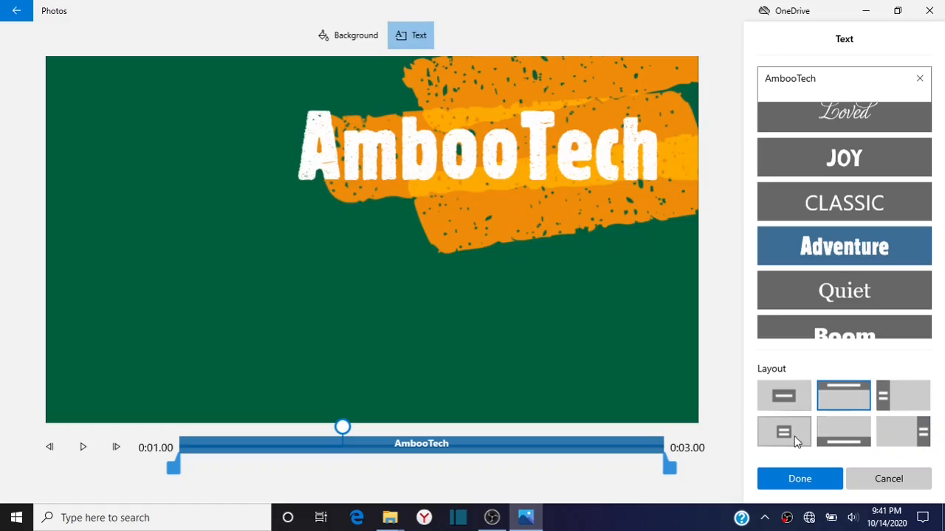
click(796, 441)
click(891, 398)
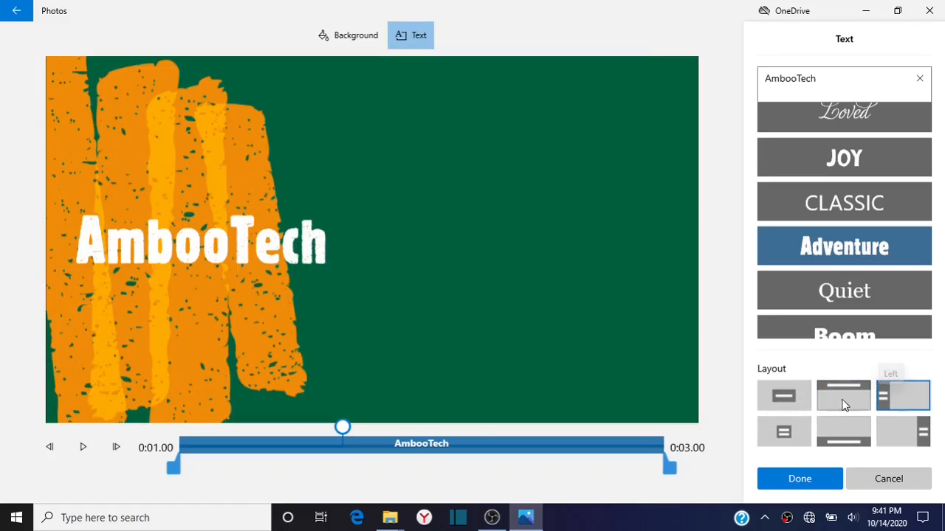
click(782, 397)
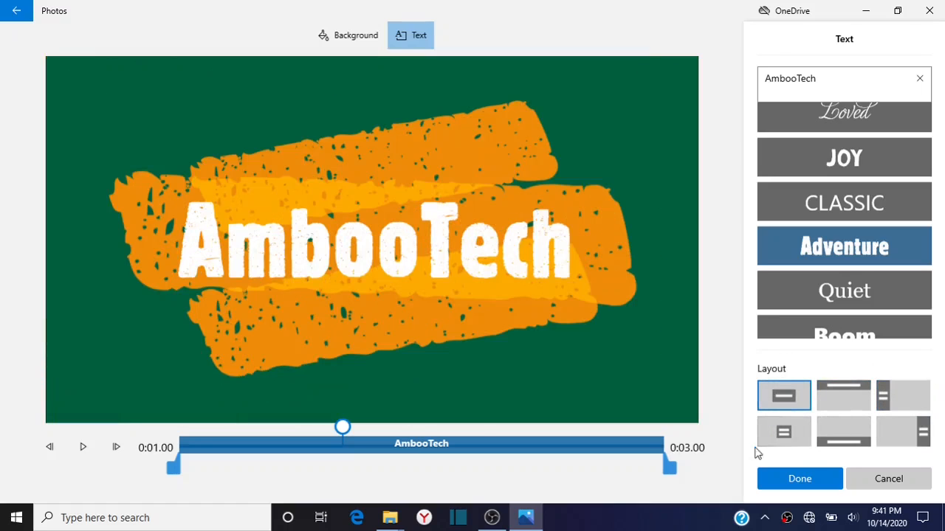
click(797, 479)
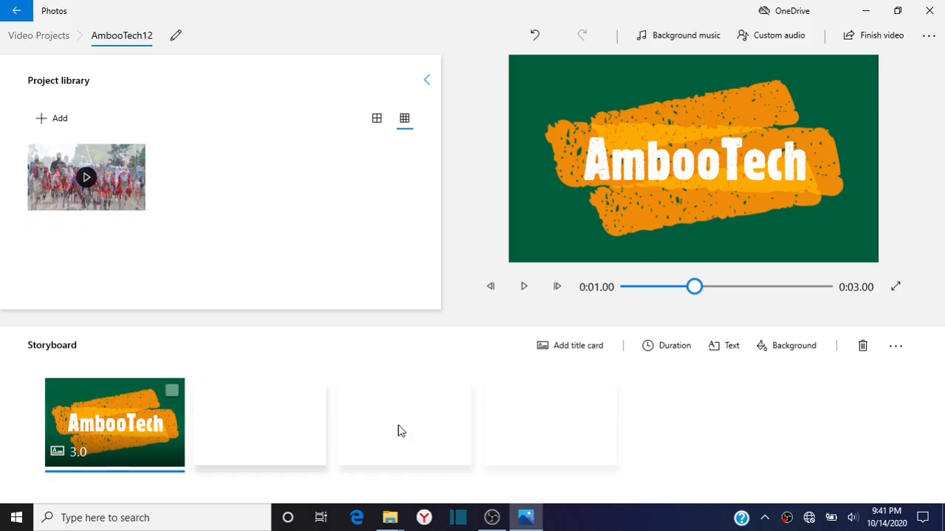
Play the finished title card from the start in the preview and again in full screen, and return to the editor
drag(694, 287, 626, 289)
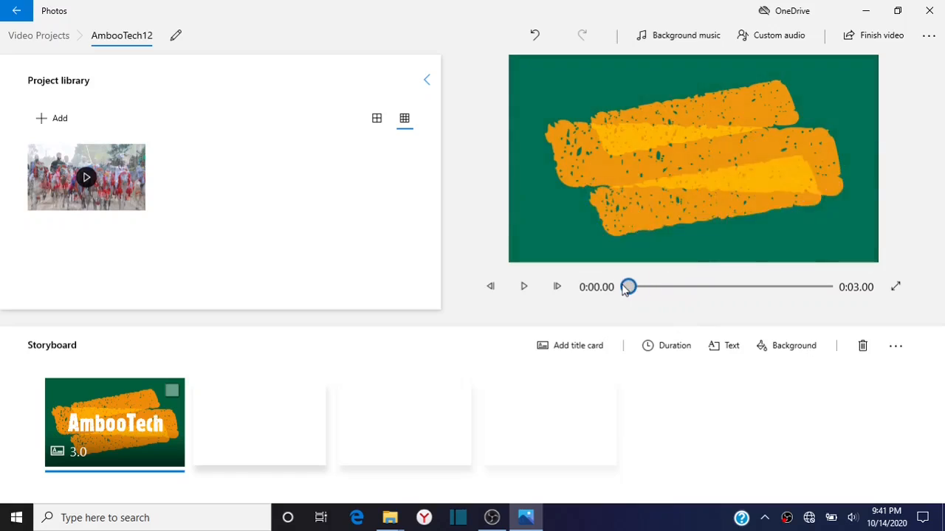
click(525, 288)
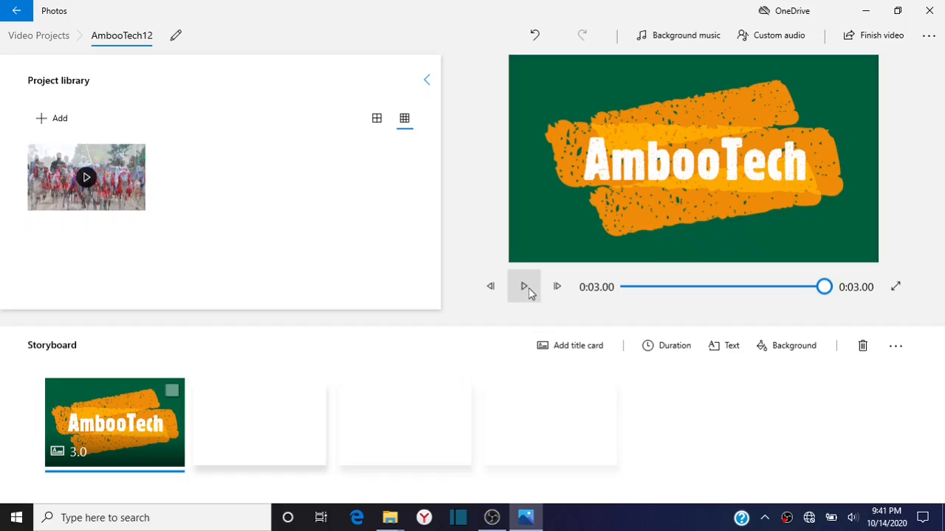
click(895, 286)
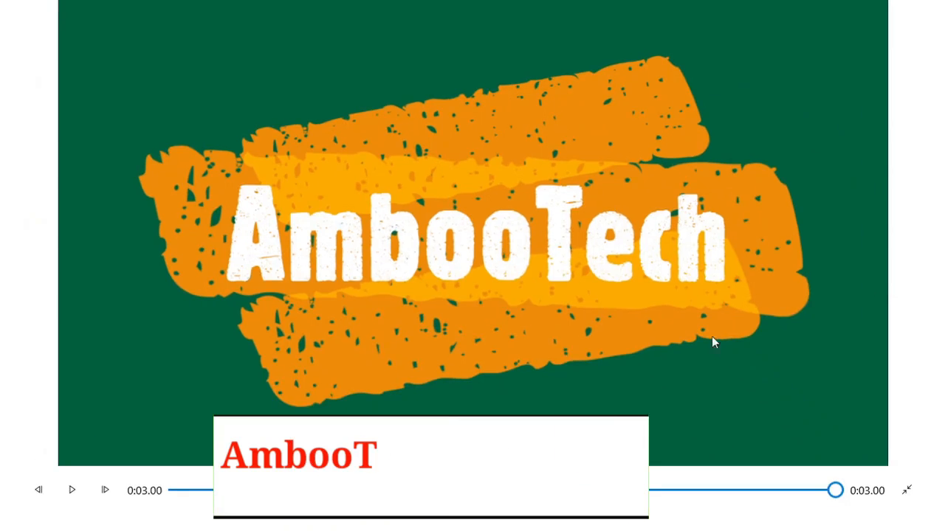
click(65, 496)
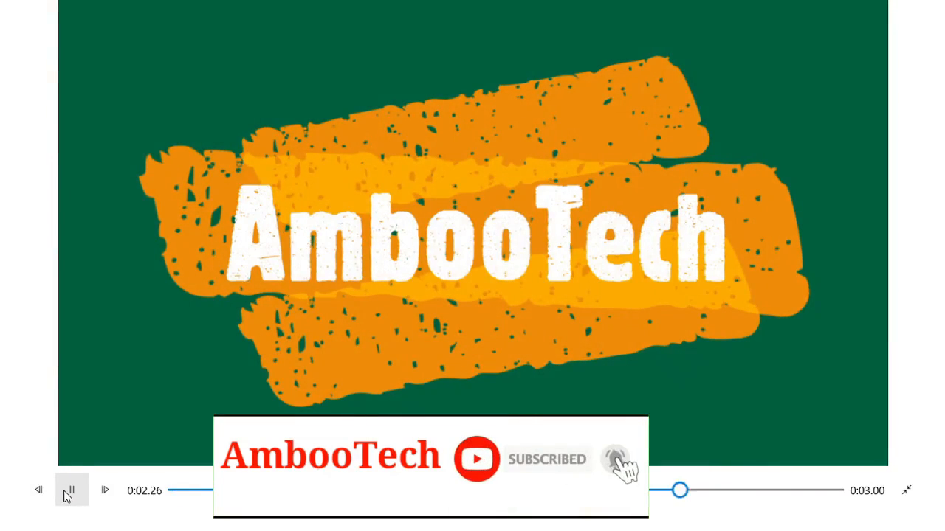
click(905, 489)
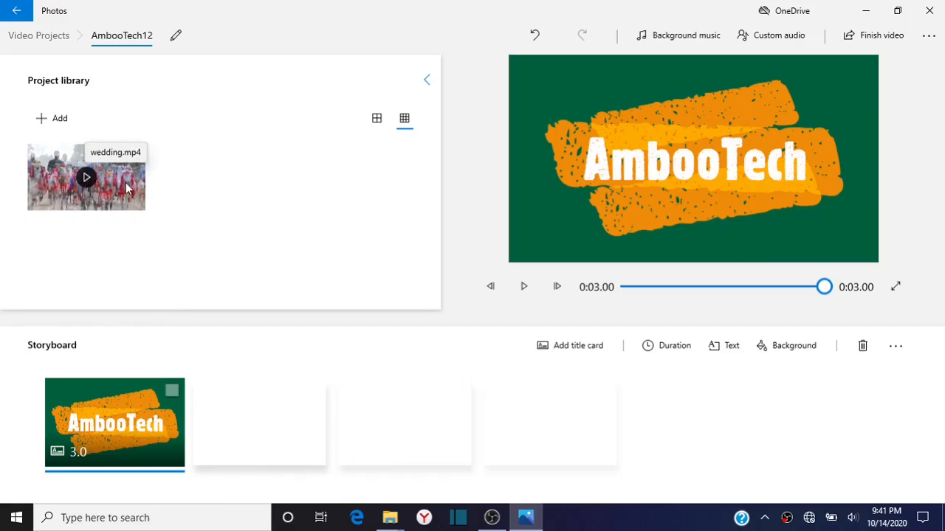
Place the wedding.mp4 clip on the storyboard after the AmbooTech title card
mouse_move(113, 193)
mouse_down()
mouse_move(192, 224)
mouse_move(238, 321)
mouse_move(192, 216)
mouse_move(129, 186)
mouse_up()
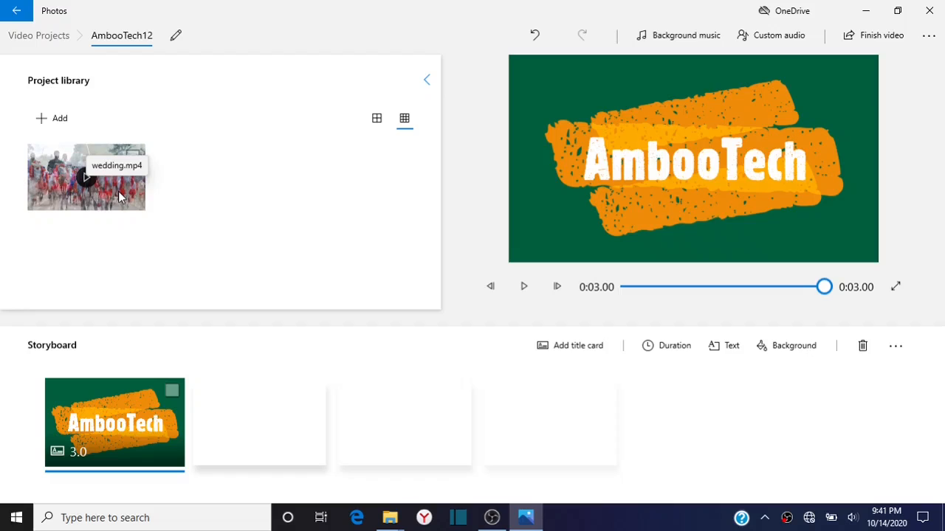
drag(121, 196, 285, 422)
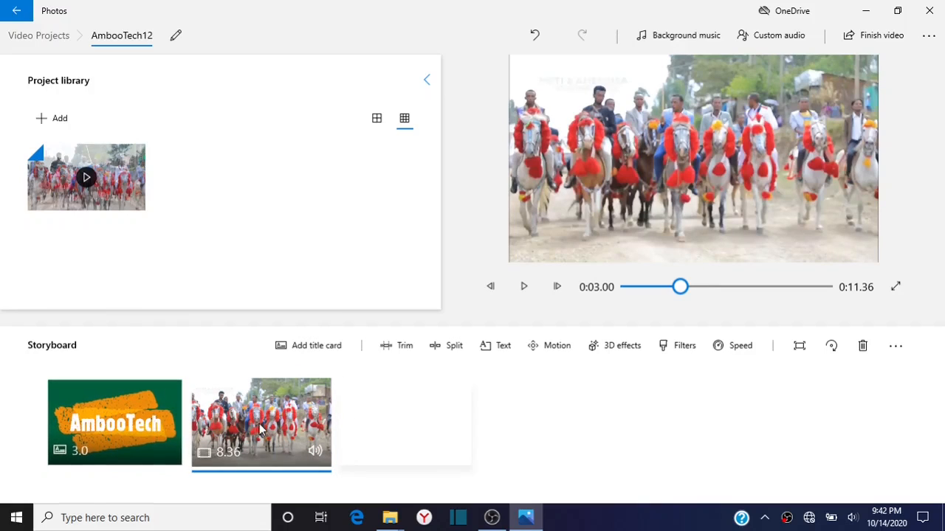
Try reordering the AmbooTech title card and the wedding clip on the storyboard
drag(134, 410, 332, 432)
drag(165, 420, 295, 426)
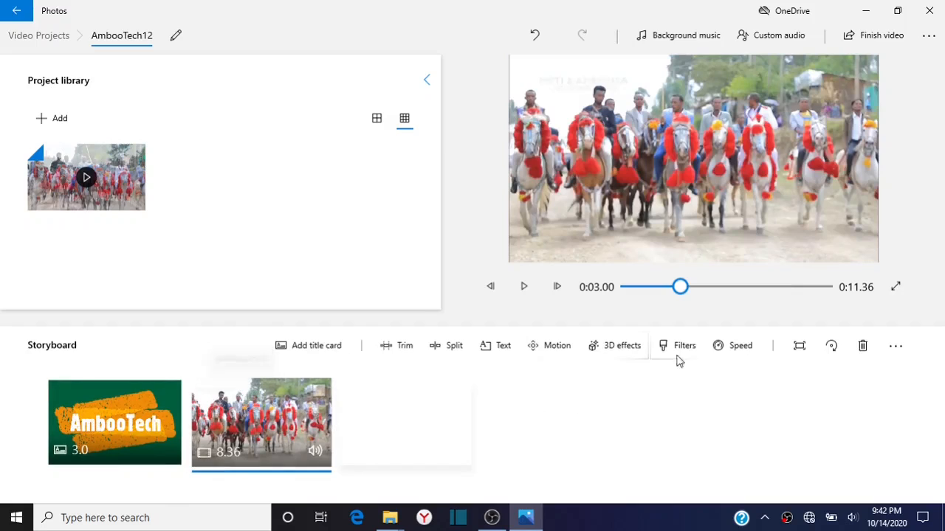
Play the project in the preview from the start of the title card into the wedding clip, and rewind it
drag(680, 288, 612, 293)
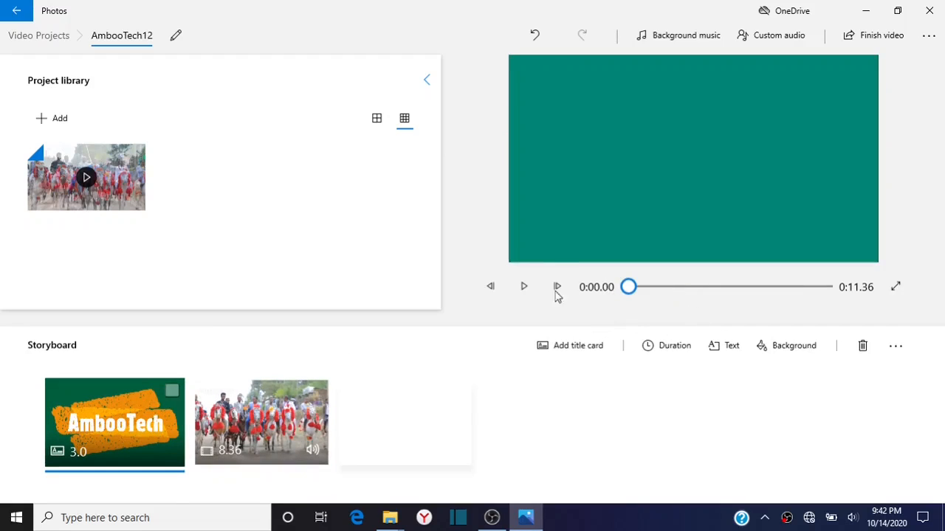
click(523, 287)
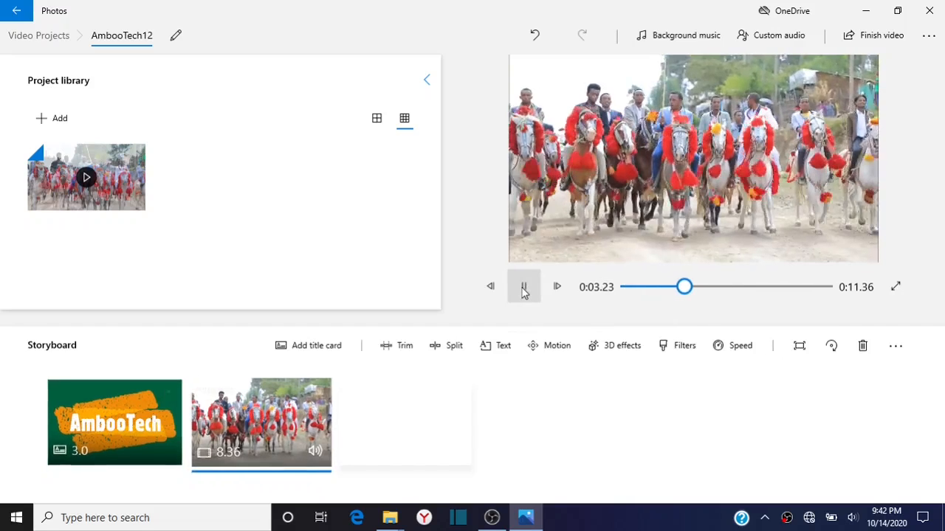
click(523, 287)
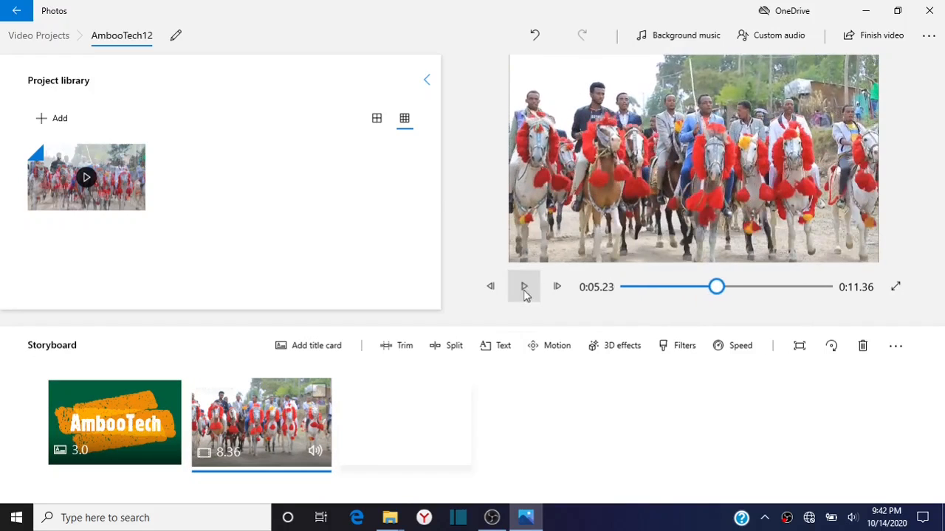
drag(716, 288, 507, 320)
Review the editing options available for the wedding clip on the storyboard, including the Edit choices, and dismiss them
click(251, 431)
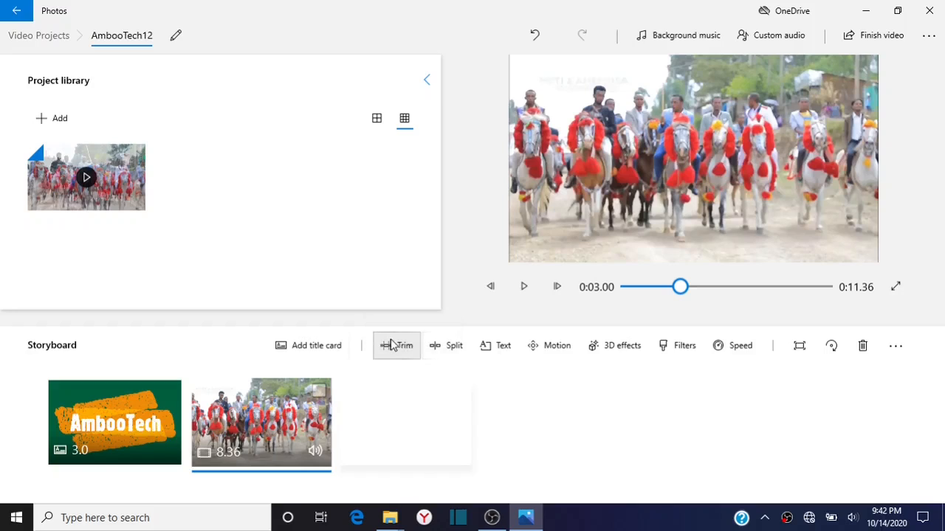
right_click(293, 423)
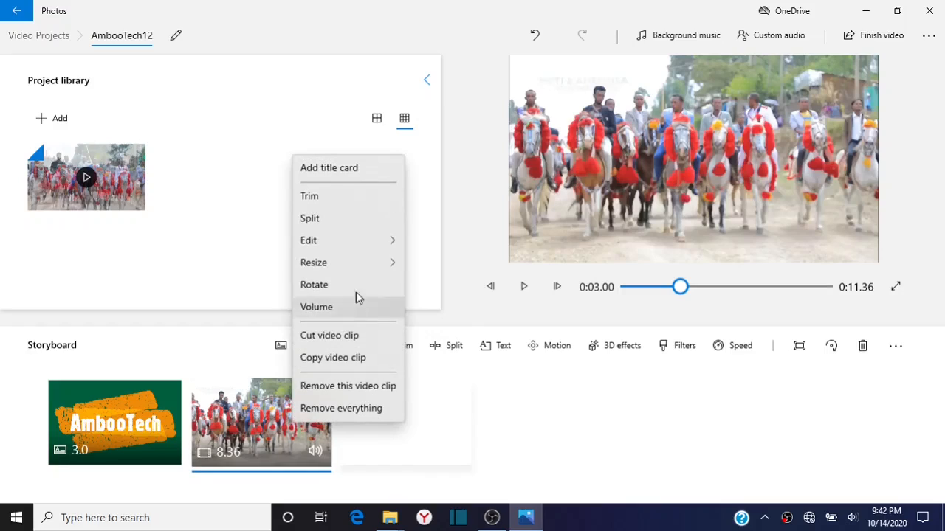
mouse_move(390, 247)
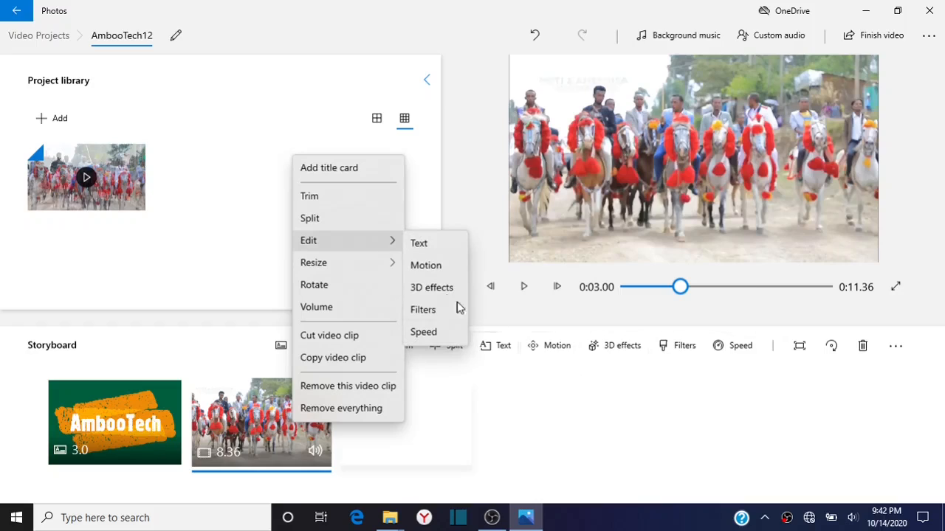
click(475, 404)
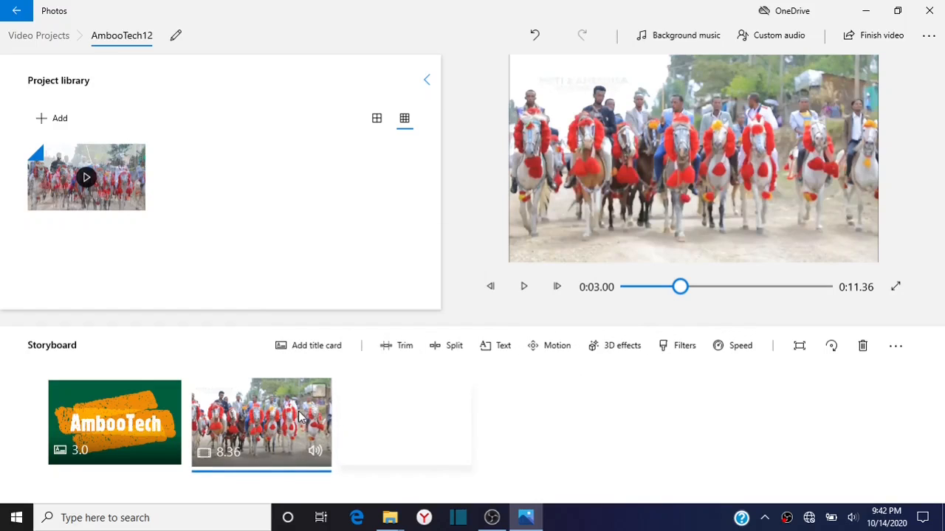
Try trimming the wedding clip's end to 0:06.36 and its start to 0:02.16, restoring the full length before closing the trim
click(397, 347)
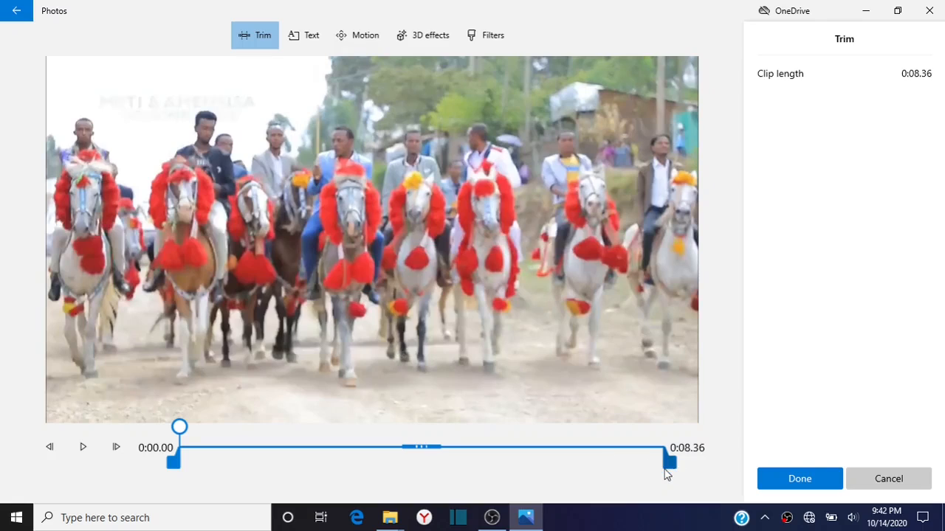
drag(666, 474, 562, 474)
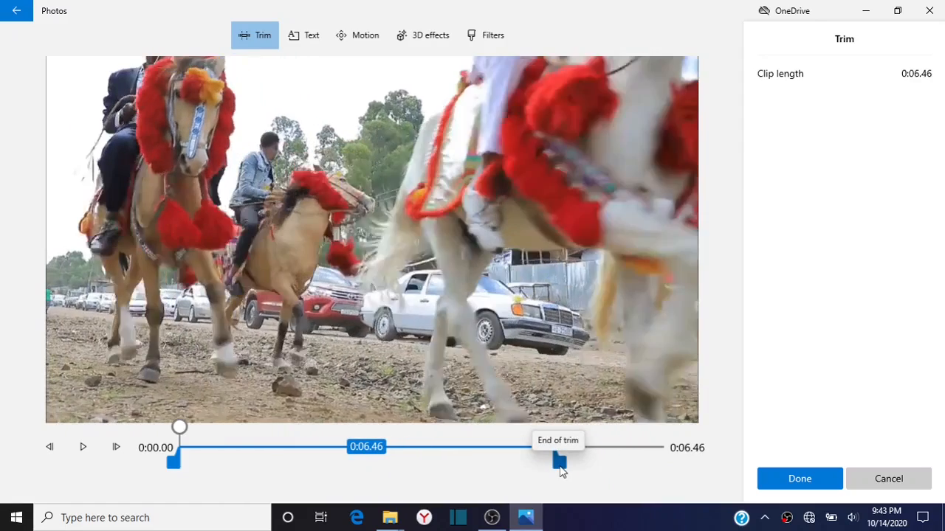
drag(561, 473, 557, 471)
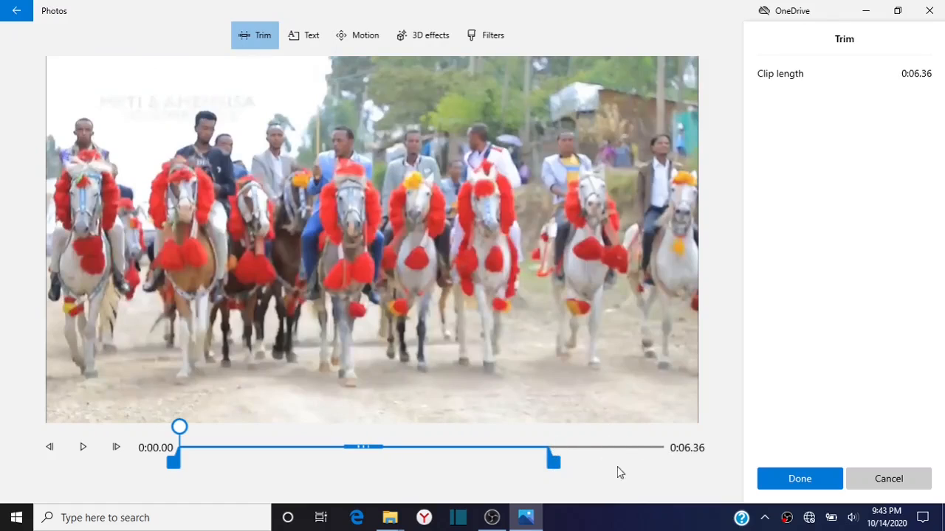
drag(556, 464, 731, 472)
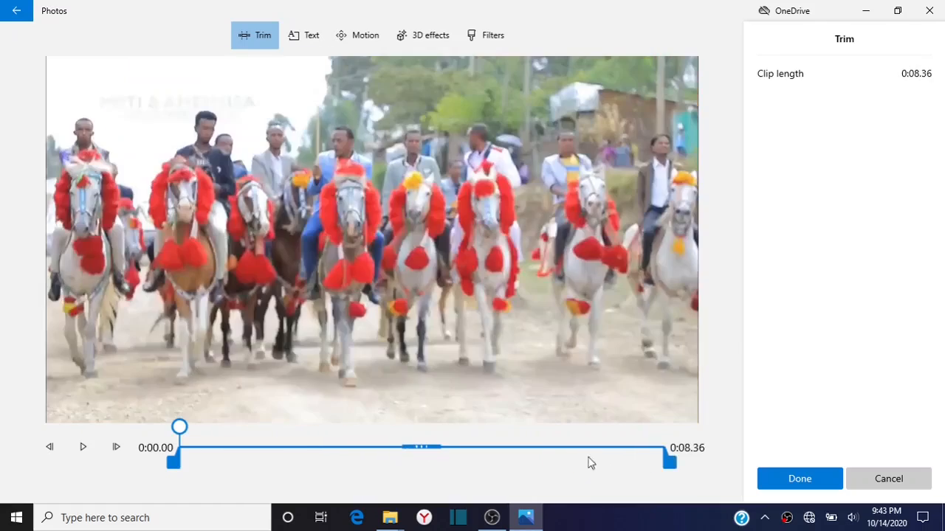
drag(168, 463, 280, 476)
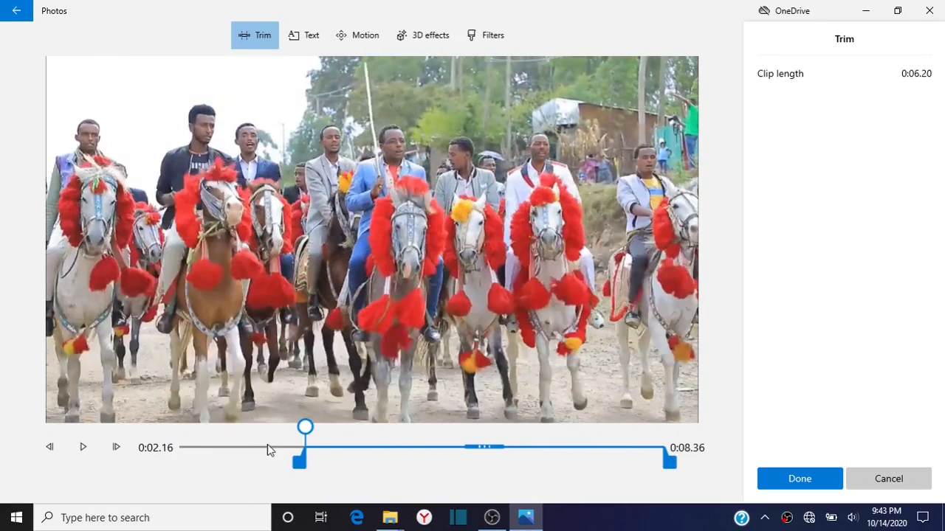
drag(308, 434, 167, 456)
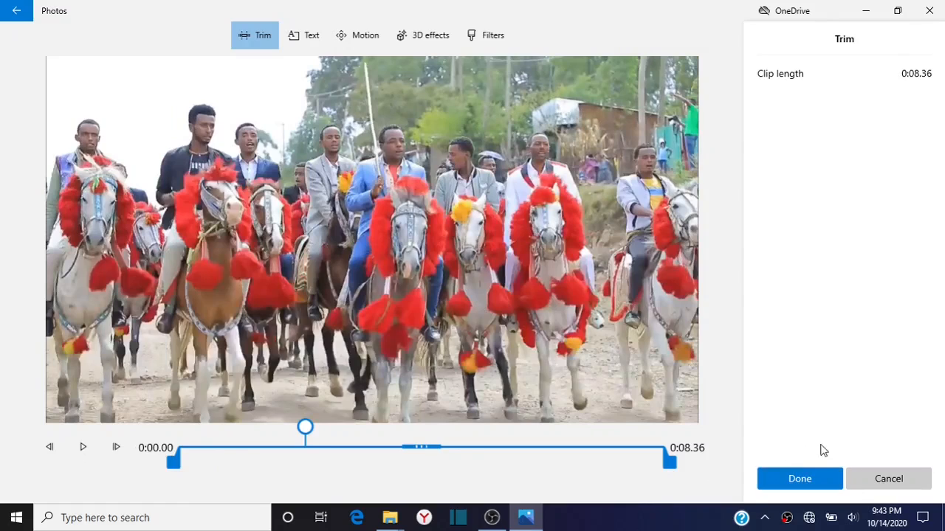
click(803, 479)
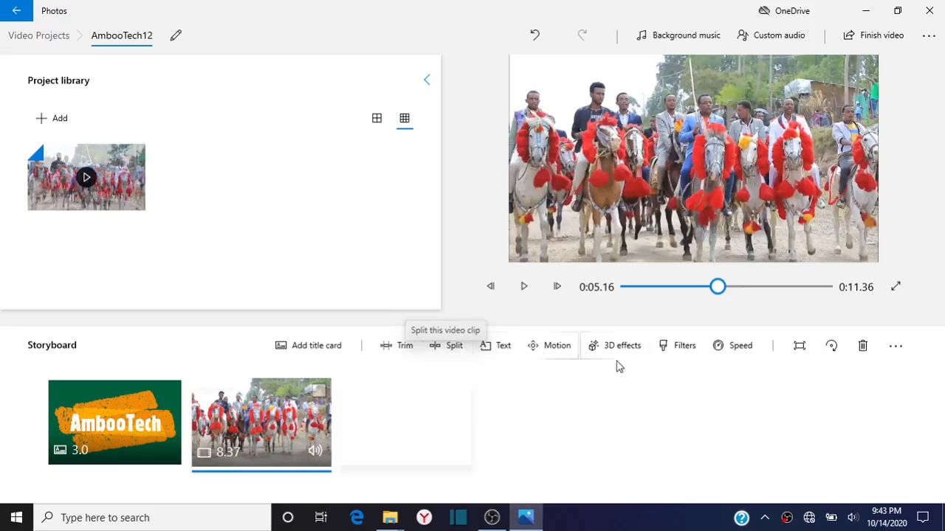
Split the wedding clip on the storyboard into two clips at 0:03.70
drag(720, 289, 586, 312)
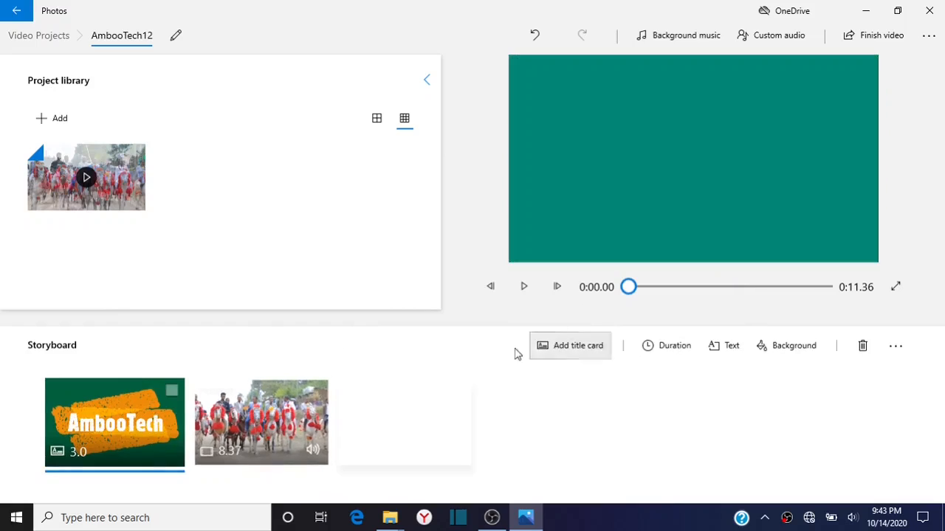
click(287, 426)
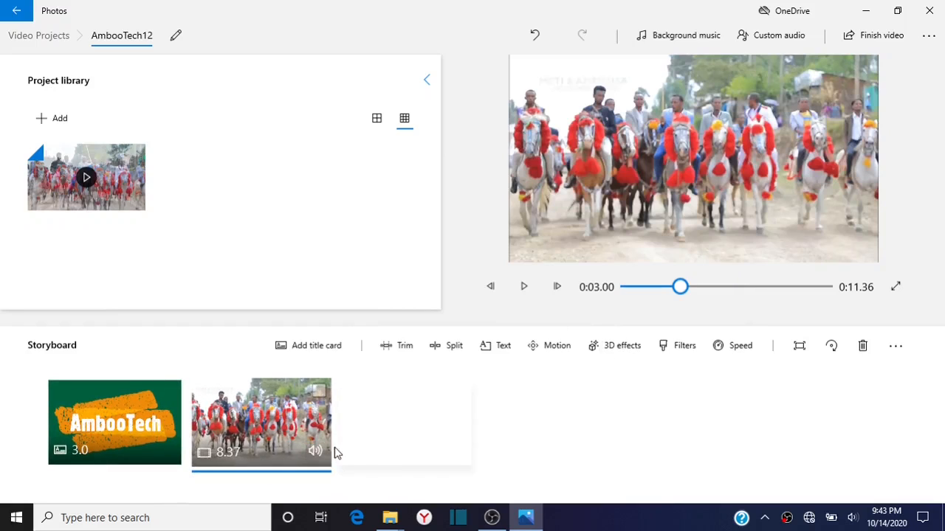
click(452, 348)
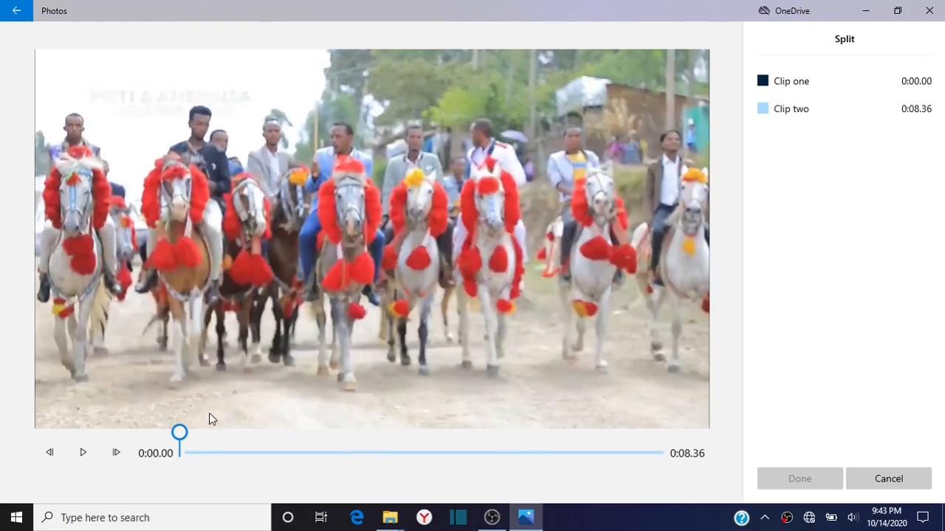
drag(180, 435, 393, 452)
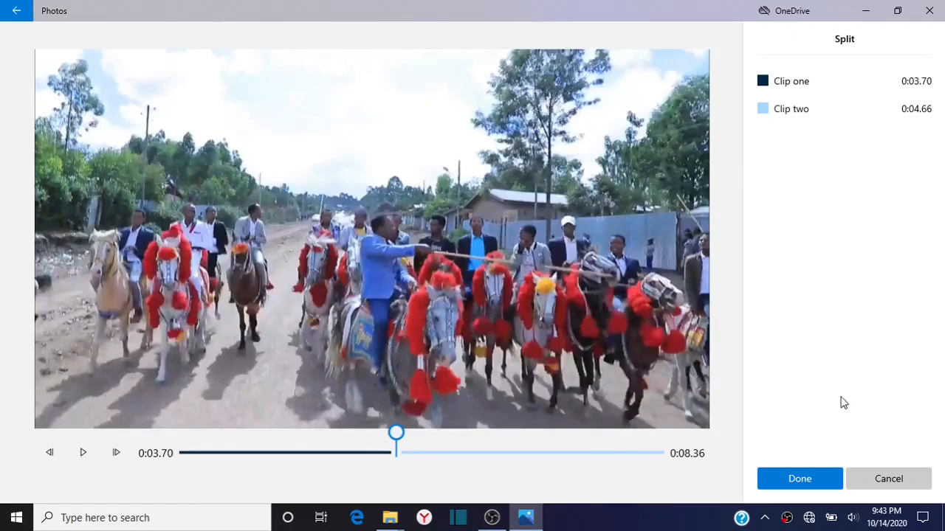
click(815, 477)
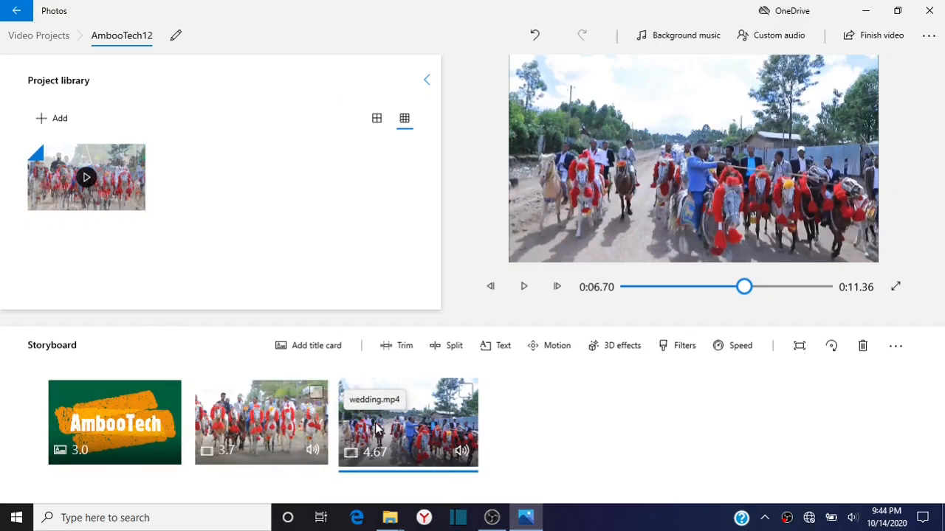
Check both parts of the split wedding clip and view the second part's trim range without changing it
click(325, 439)
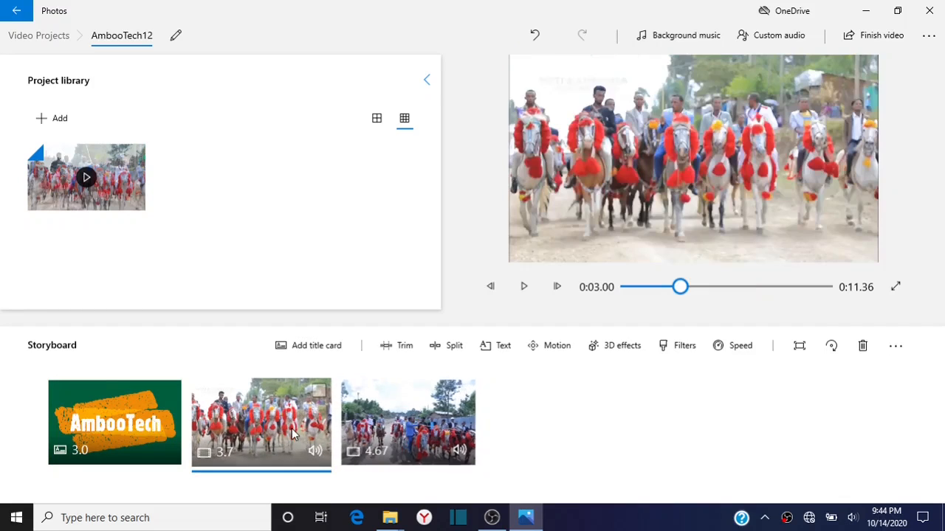
click(392, 430)
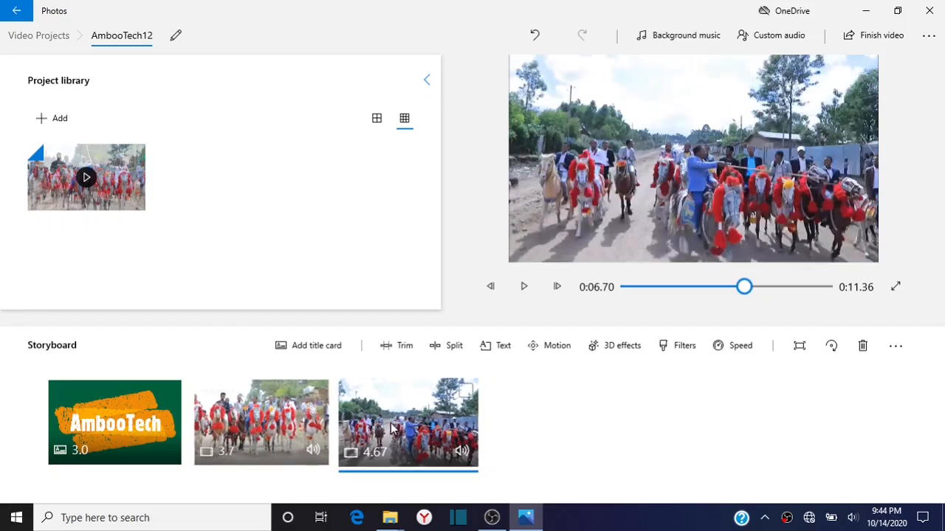
click(396, 346)
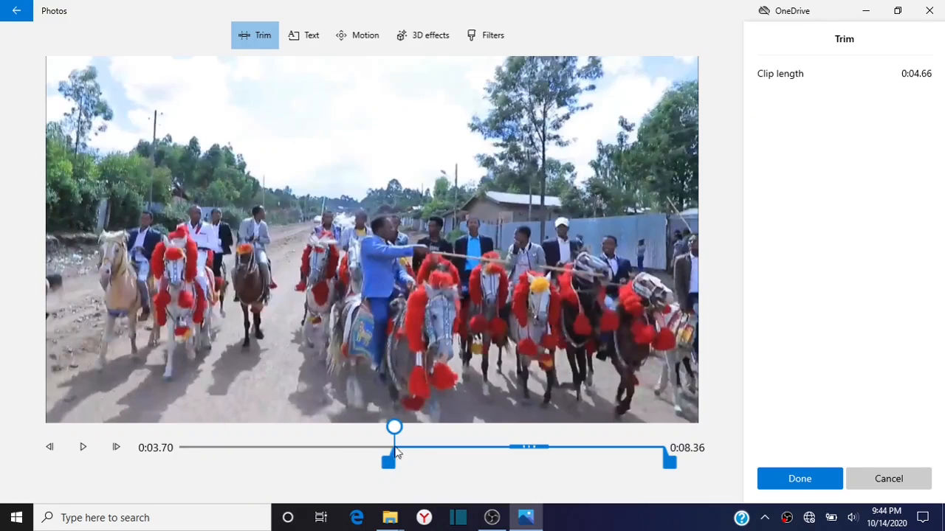
click(883, 489)
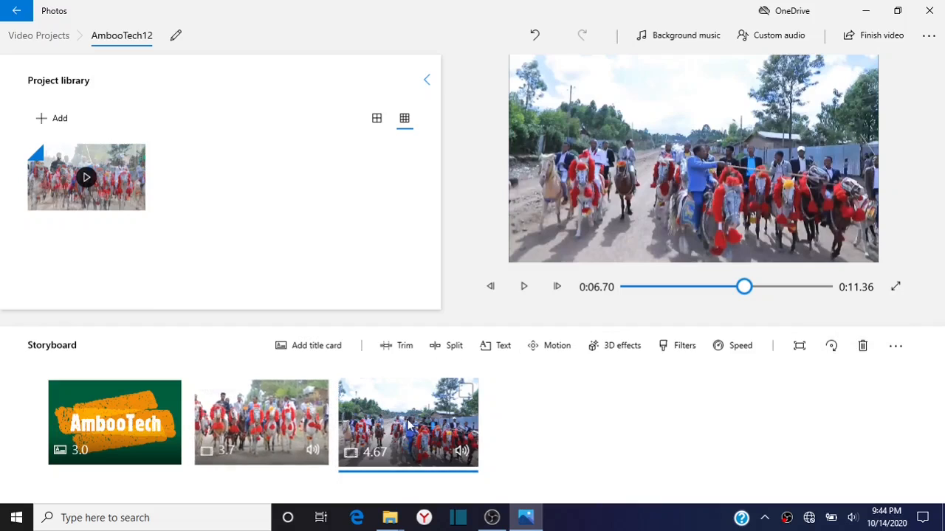
Trim the second wedding clip to run from 0:01.86 to 0:08.36, preview it and apply the trim
click(400, 347)
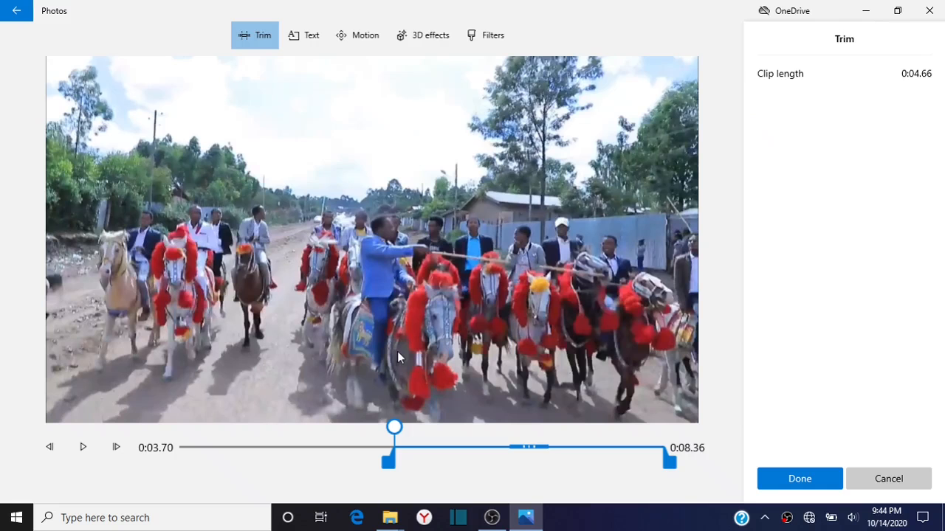
drag(387, 461, 144, 453)
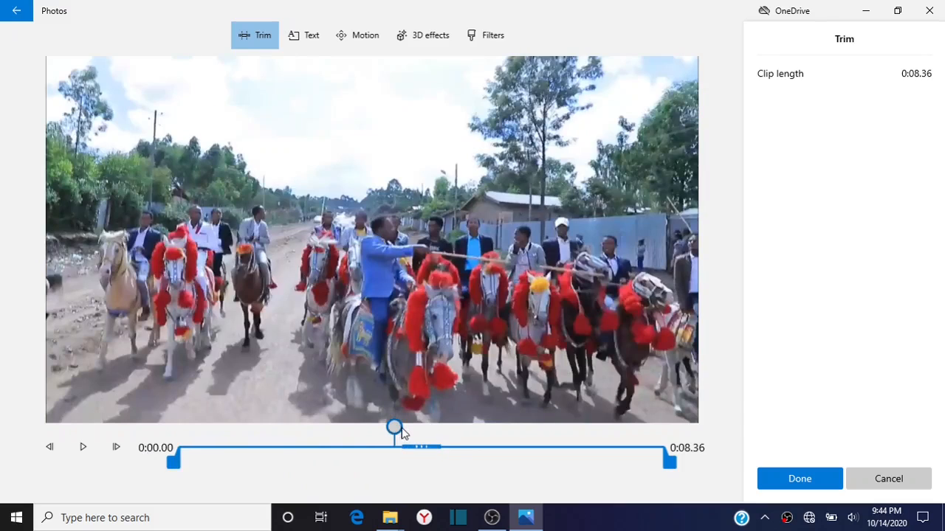
drag(331, 438, 278, 465)
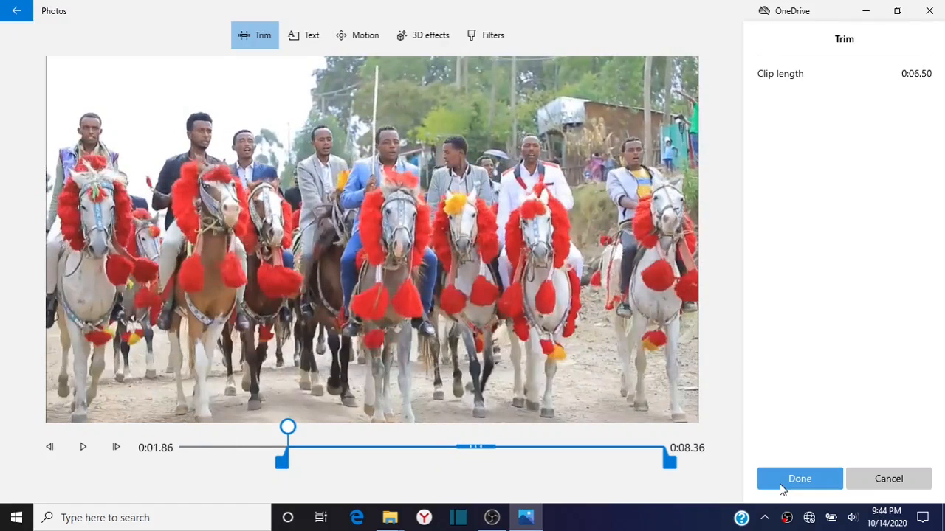
click(82, 450)
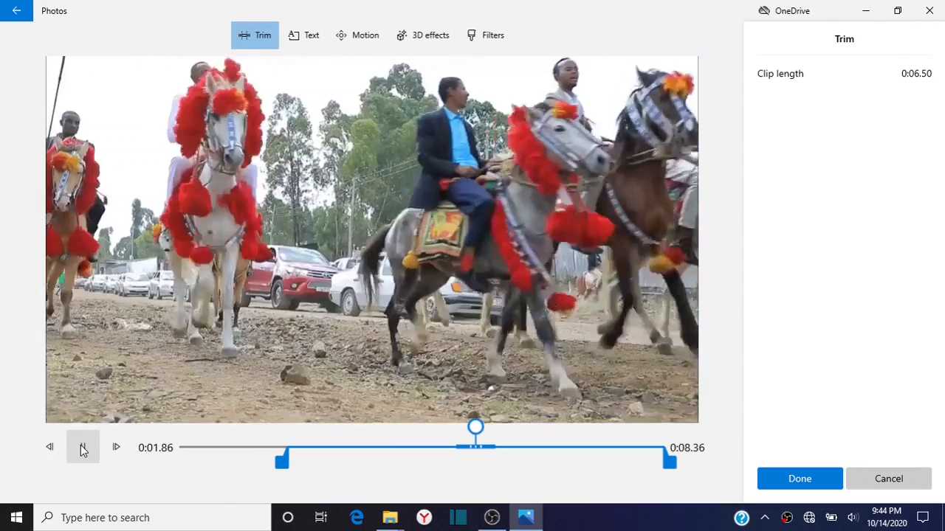
click(83, 449)
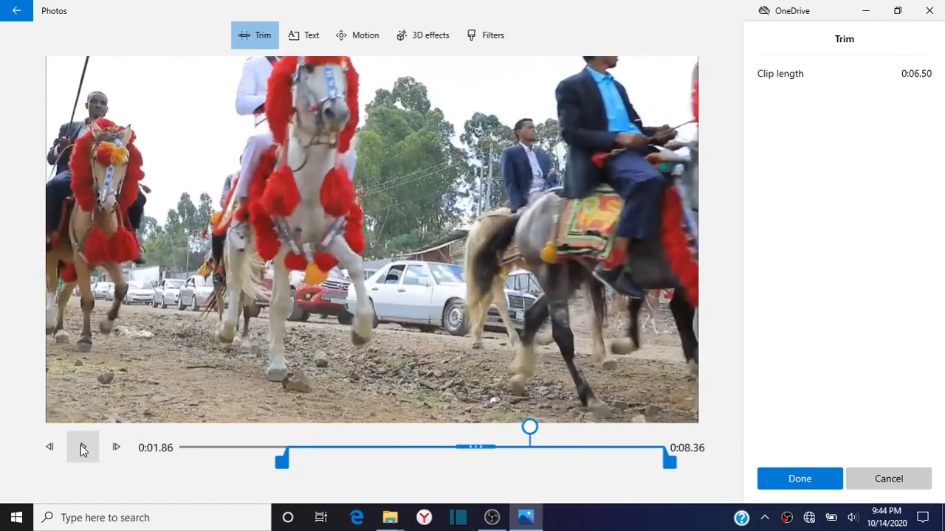
click(779, 484)
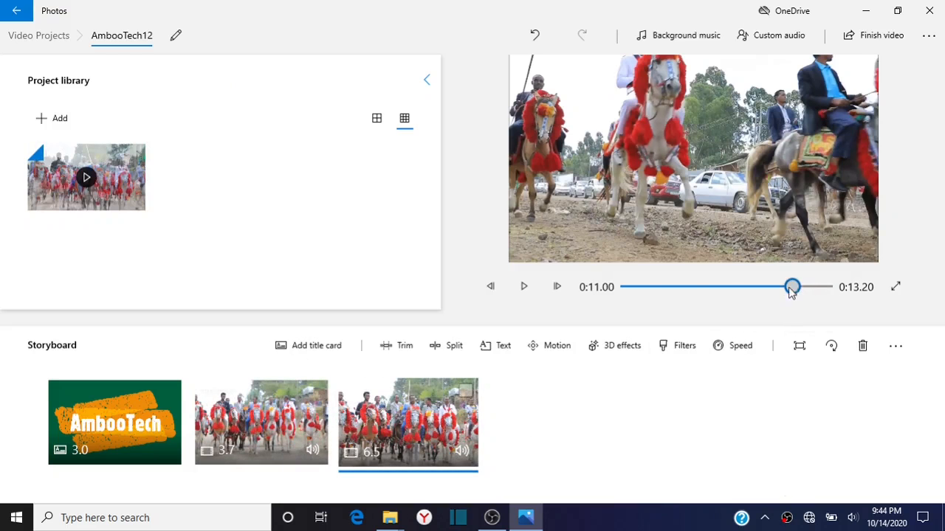
Play the edited project from the start to check the transition between the two wedding clips, and rewind it
drag(791, 292, 578, 295)
click(530, 290)
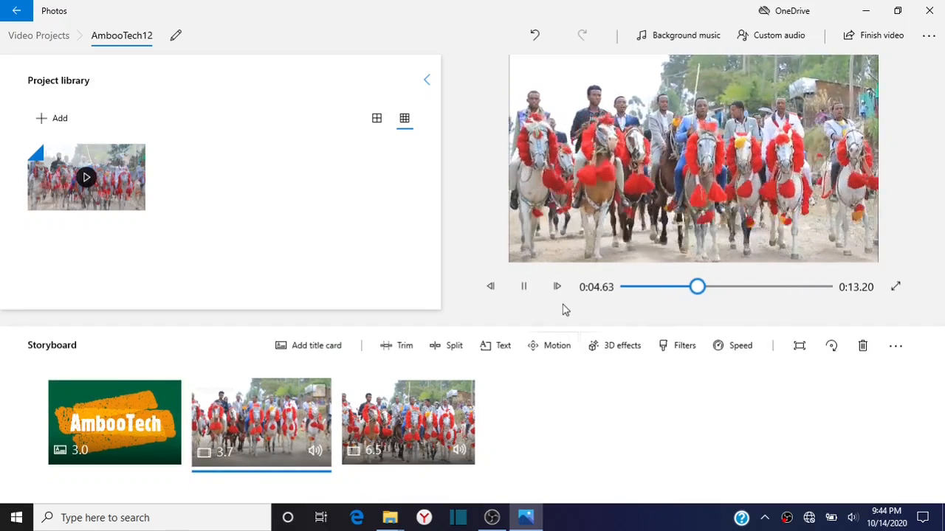
click(523, 287)
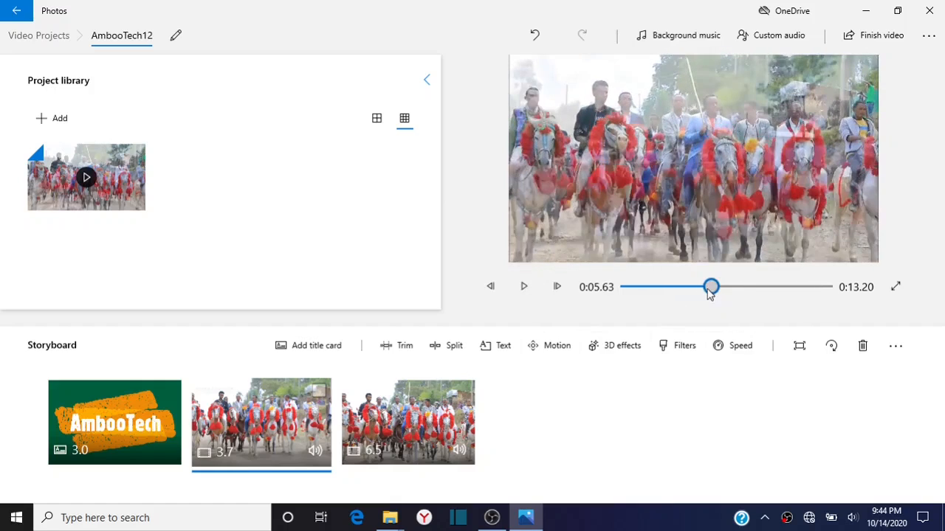
drag(710, 288, 613, 302)
Enter AmbooTech as the text overlay on the second wedding clip
click(401, 428)
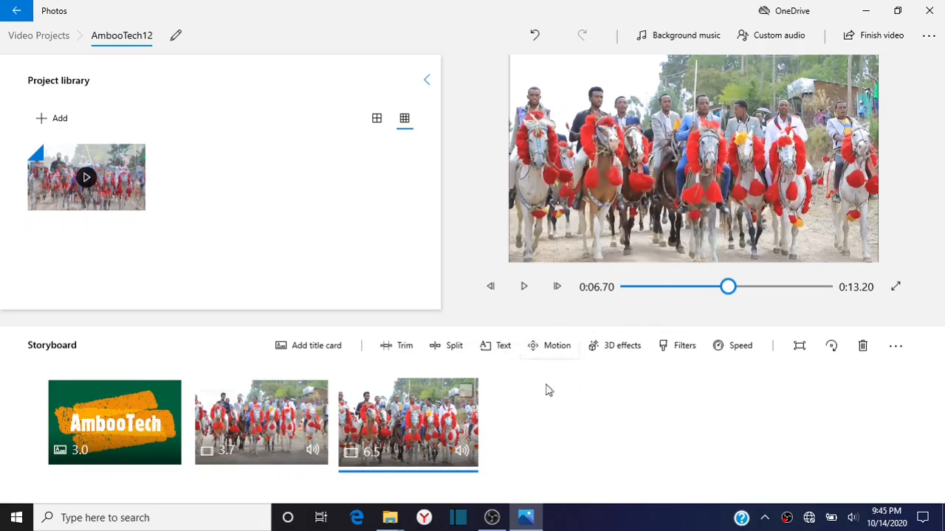
click(499, 347)
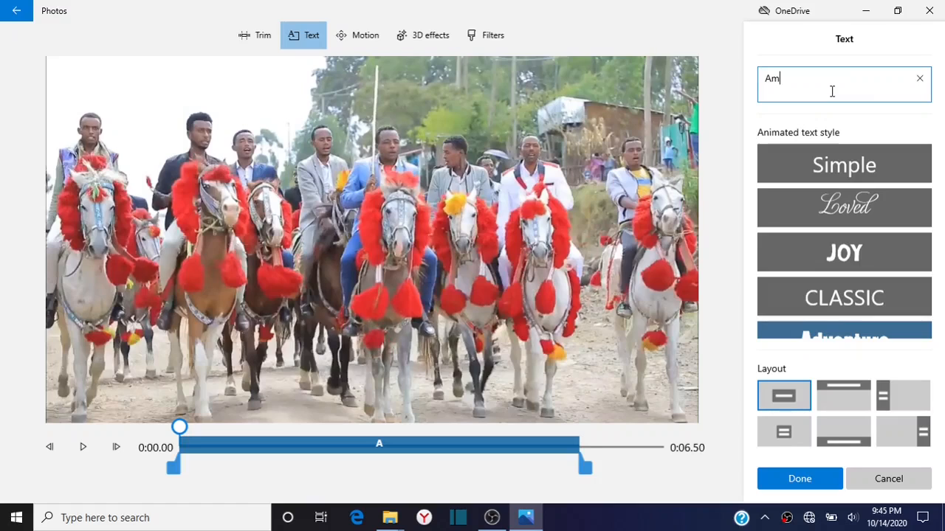
text(oo)
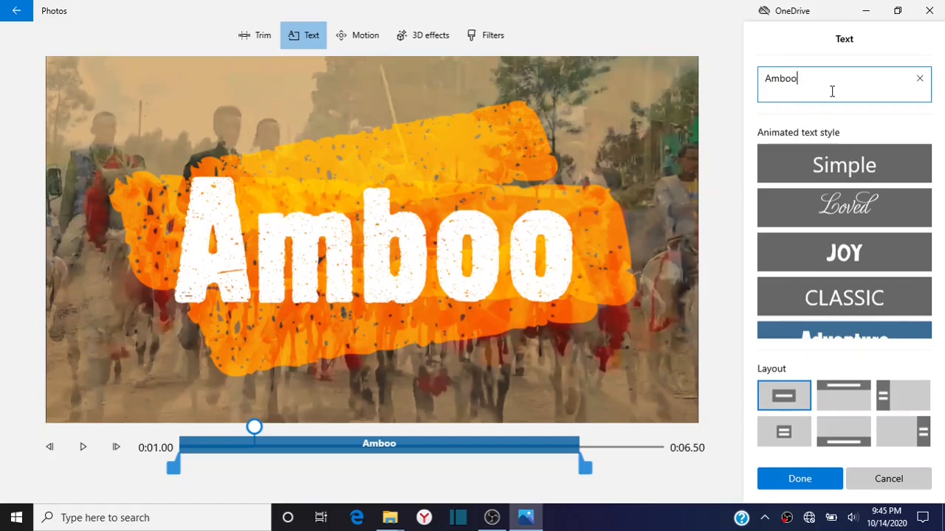
text(Tech)
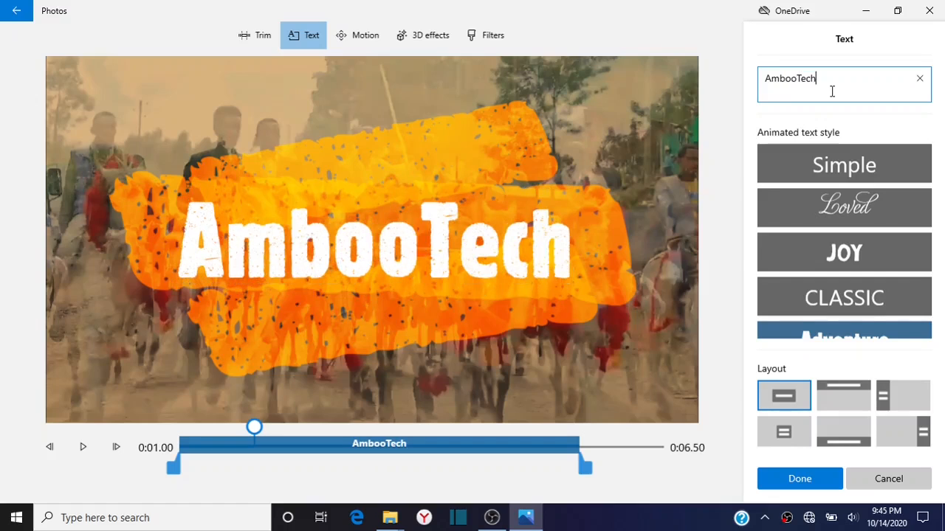
Give the AmbooTech text the Simple style and Bottom layout, extend it to the clip's end at 0:06.50, and rewind the clip
click(836, 153)
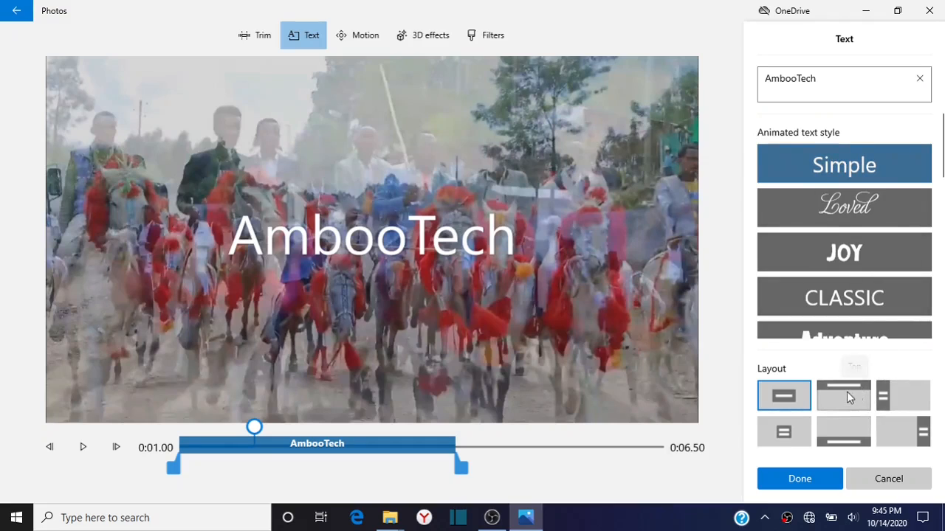
click(833, 427)
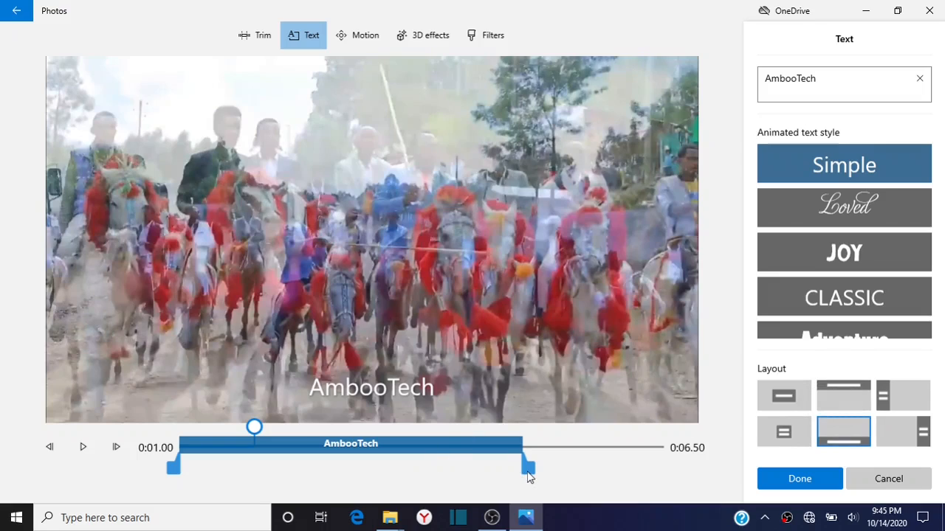
drag(529, 472, 639, 455)
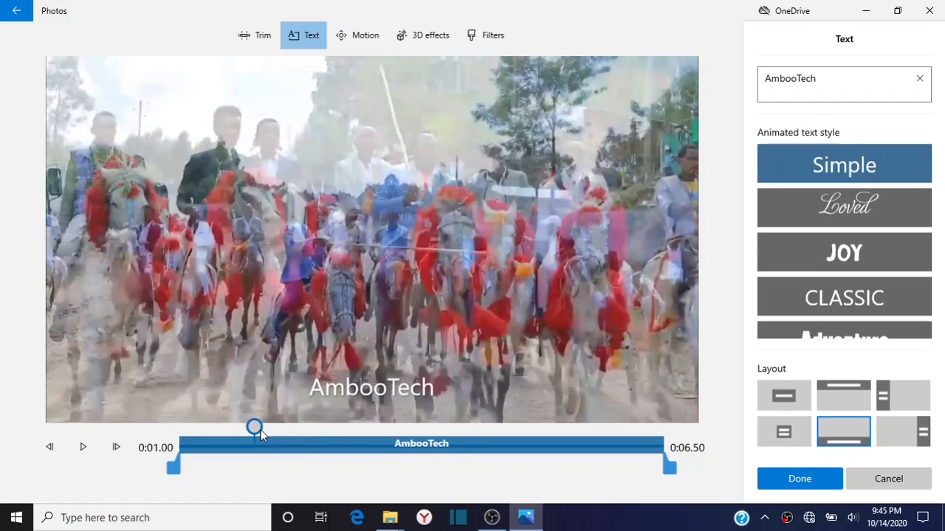
drag(257, 428, 180, 428)
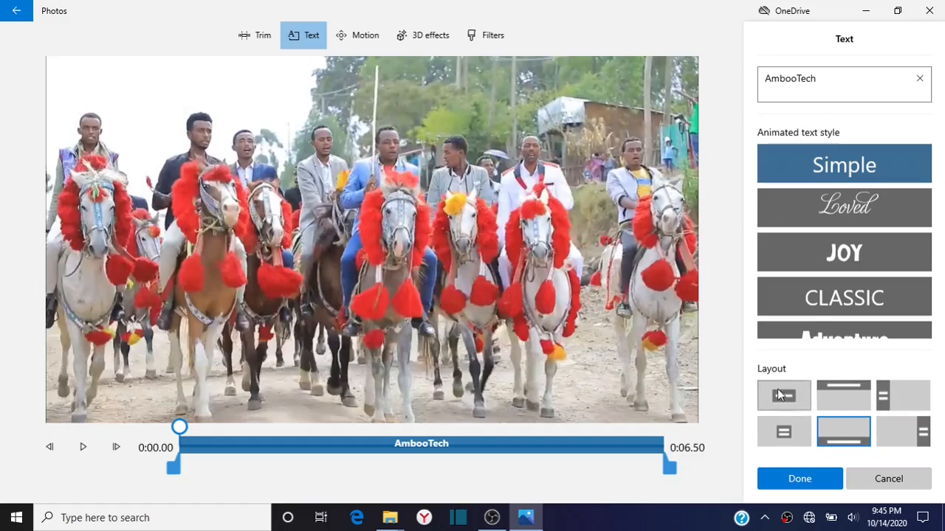
Try the Title 1, Top and side layouts for the AmbooTech text and return it to the Bottom layout
click(791, 408)
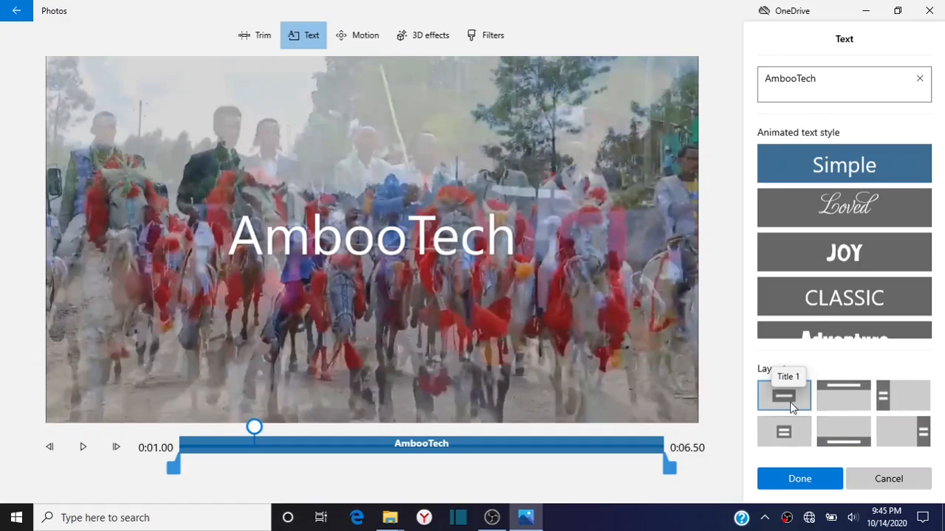
click(844, 392)
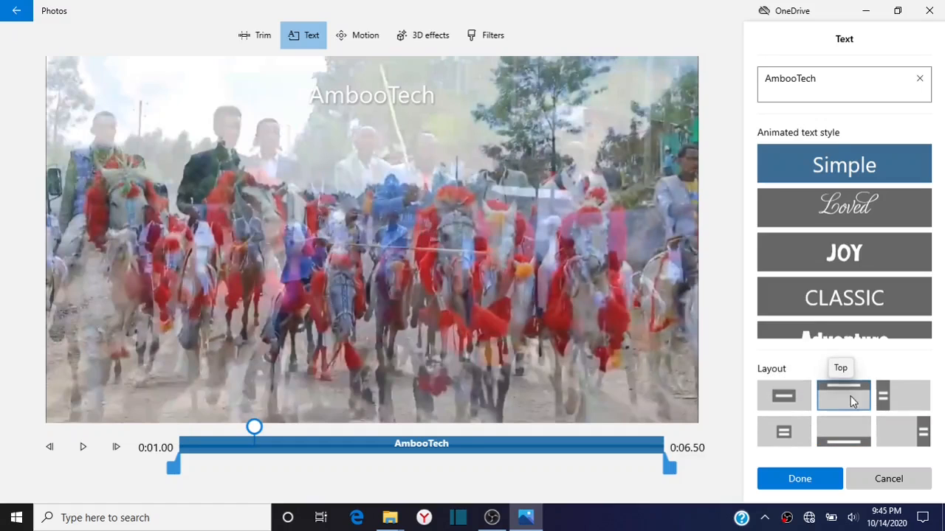
click(893, 395)
click(911, 428)
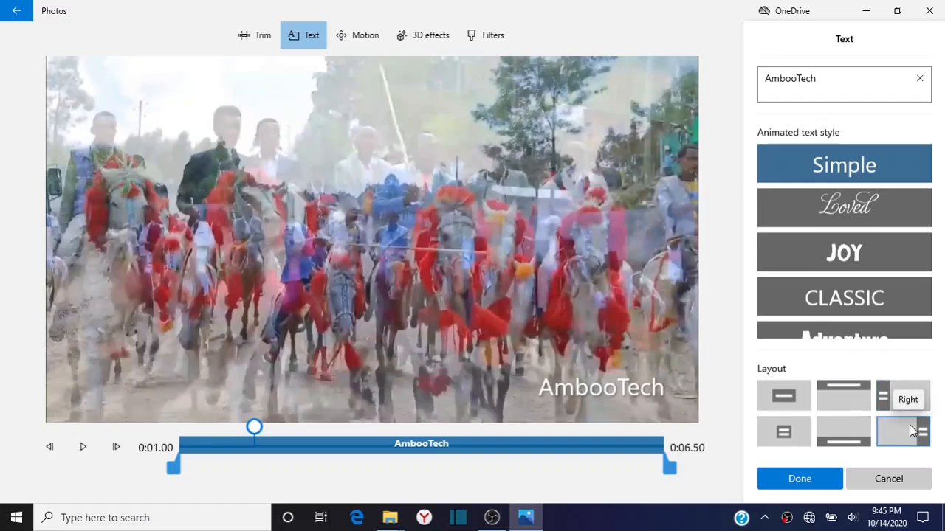
click(852, 437)
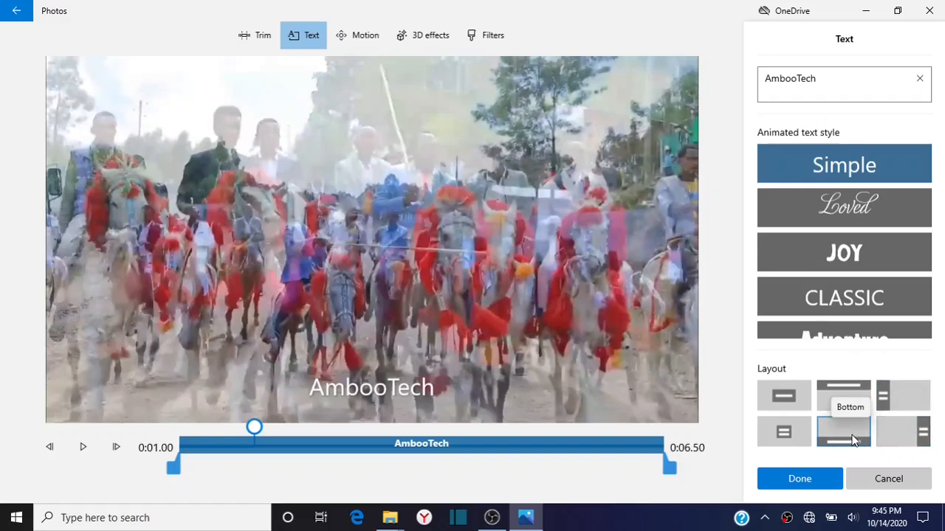
Look through the other animated text styles, keep Simple, and apply the text overlay to the clip
scroll(859, 264, down, 6)
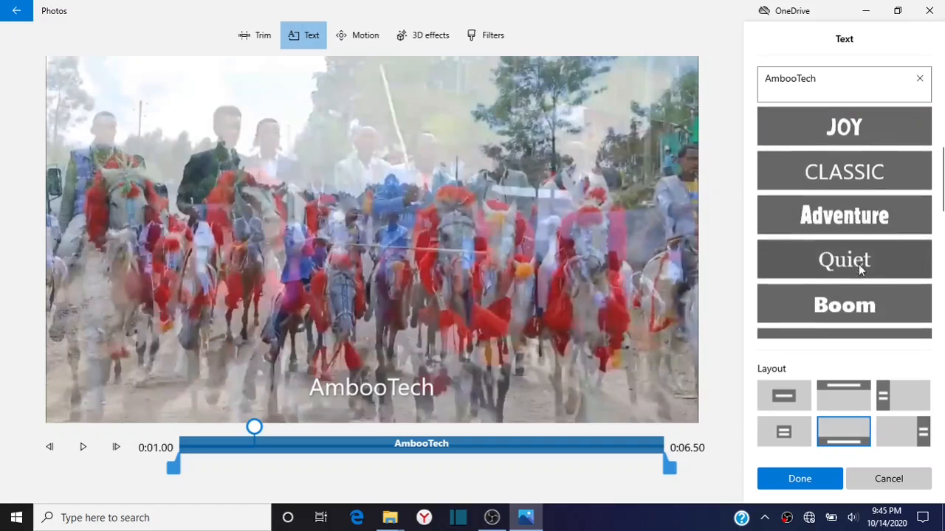
scroll(858, 264, down, 5)
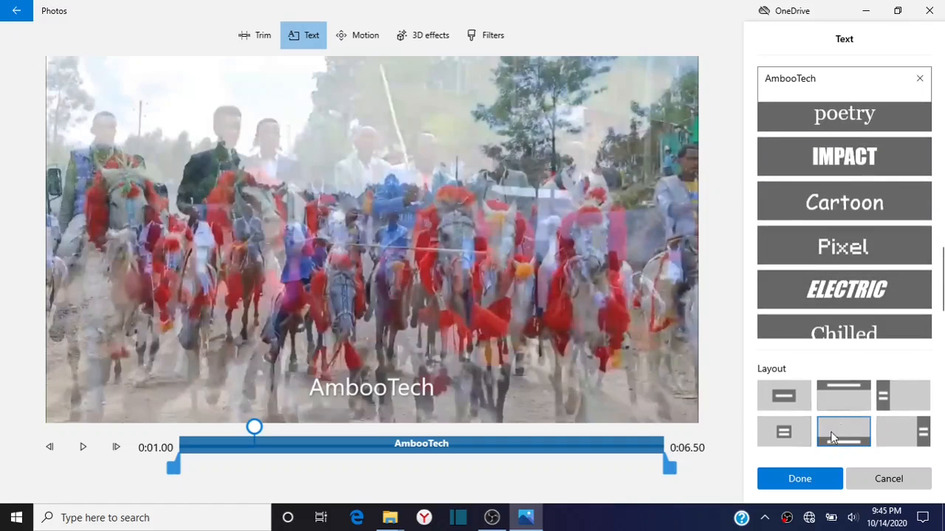
click(803, 477)
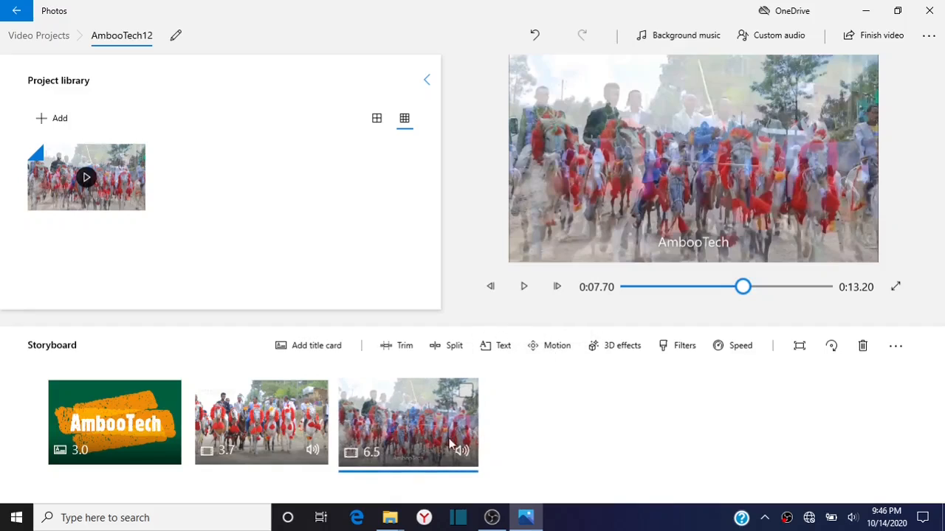
Open the motion options for the second wedding clip and compare the Zoom in center and Zoom out center effects
click(551, 346)
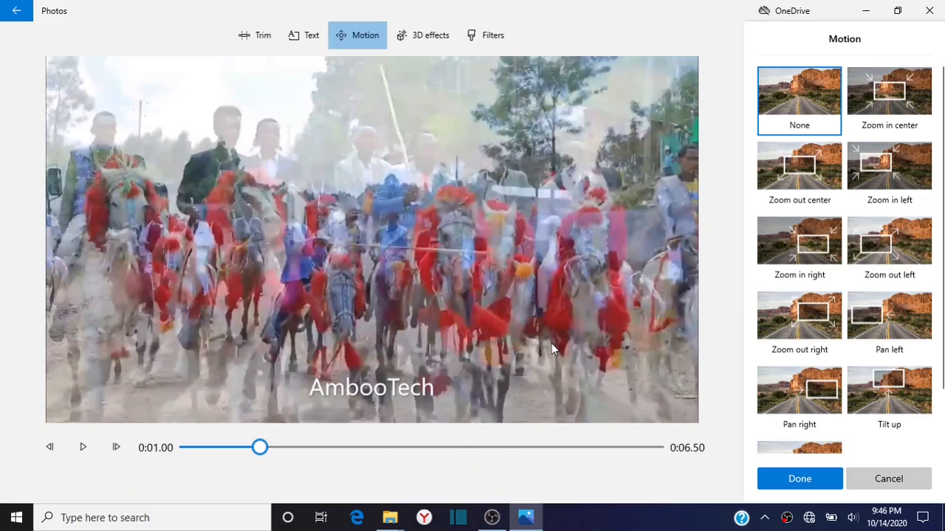
click(883, 129)
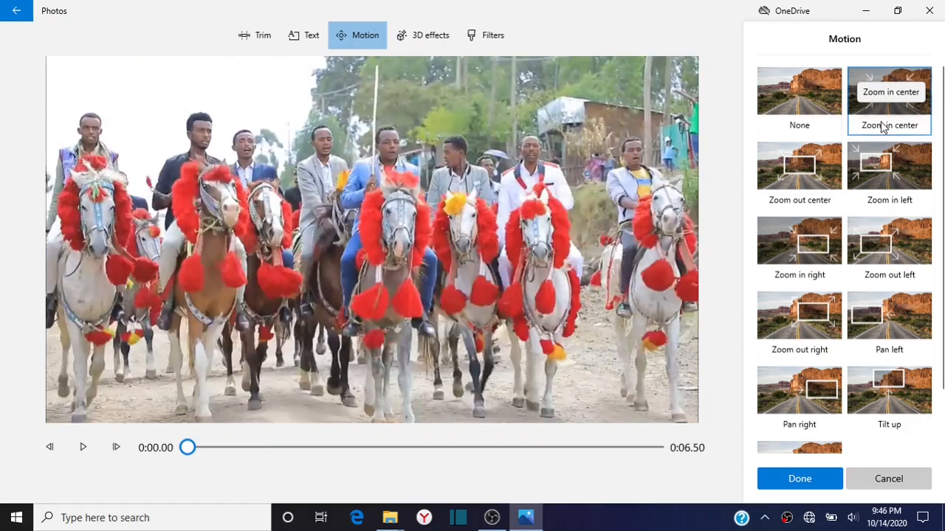
click(824, 177)
click(904, 107)
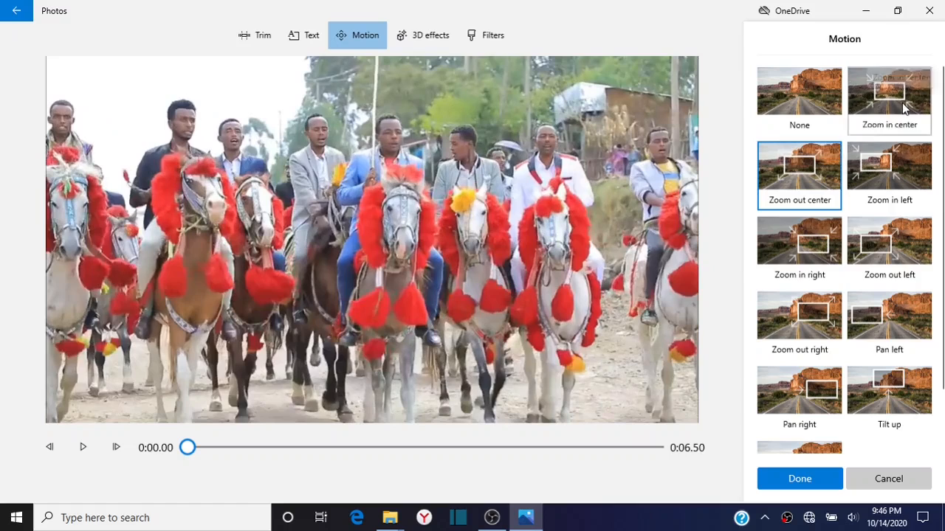
click(824, 159)
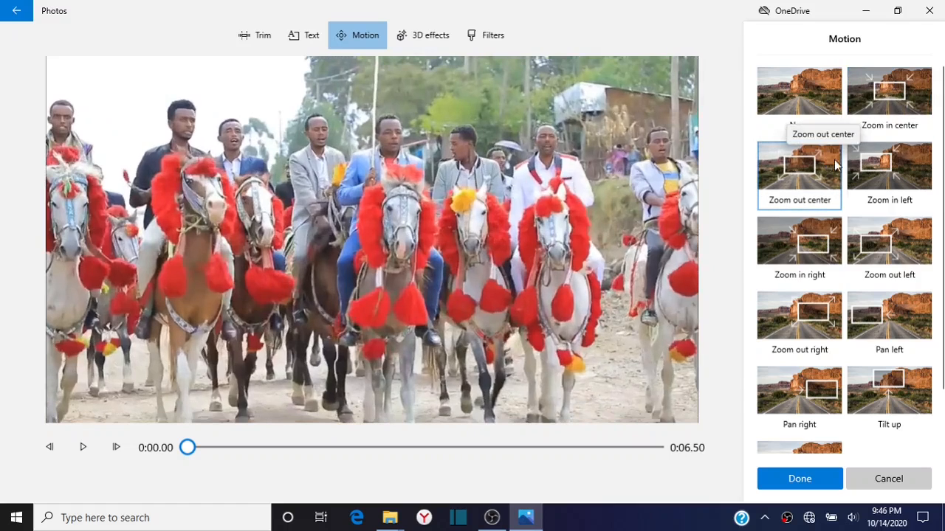
click(878, 168)
click(901, 94)
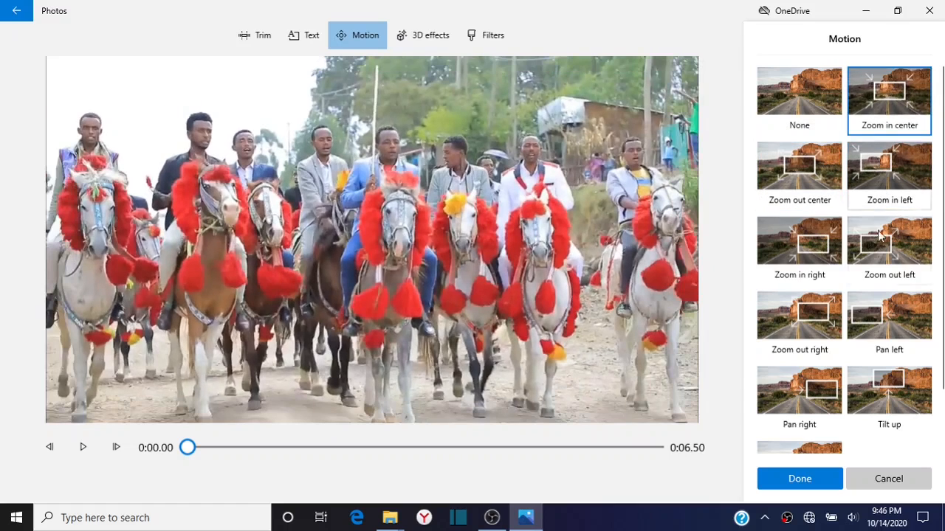
Try the remaining zoom, pan and tilt motions, and apply Pan right to the second wedding clip
click(859, 251)
click(812, 243)
click(809, 317)
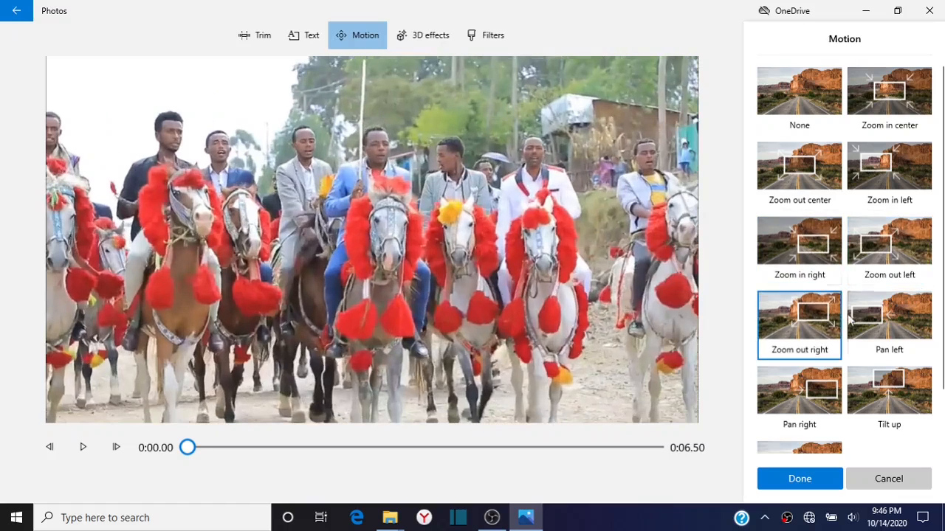
click(876, 317)
click(882, 391)
click(819, 387)
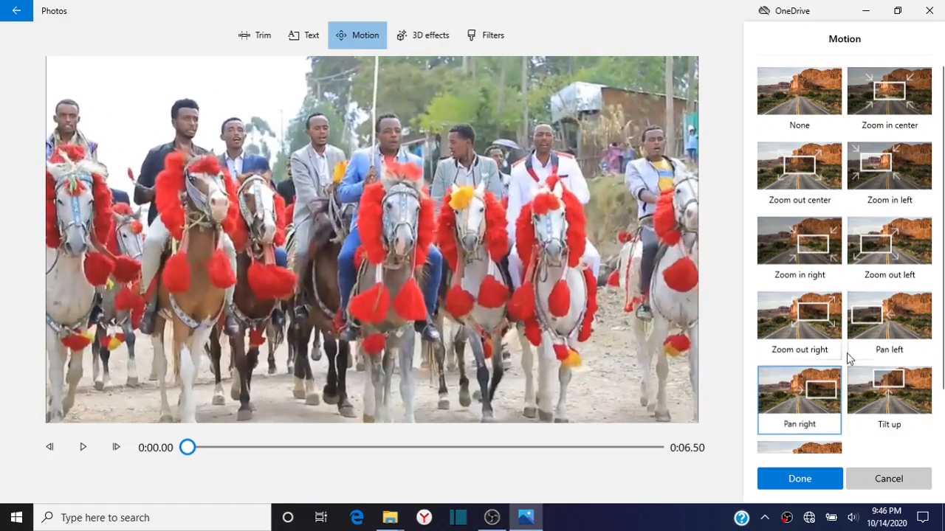
scroll(857, 332, down, 1)
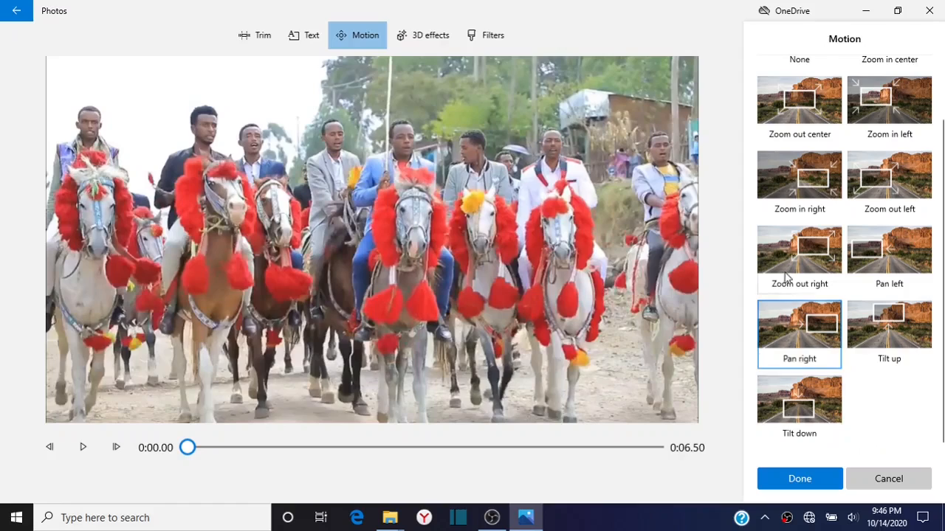
click(803, 479)
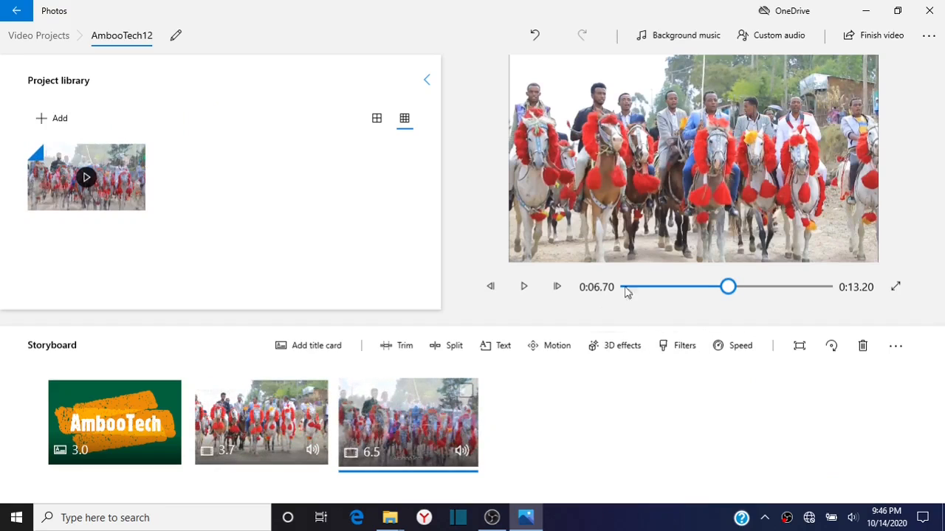
Play the project from the start to check the title card, and skip back to the second wedding clip
drag(731, 296, 595, 297)
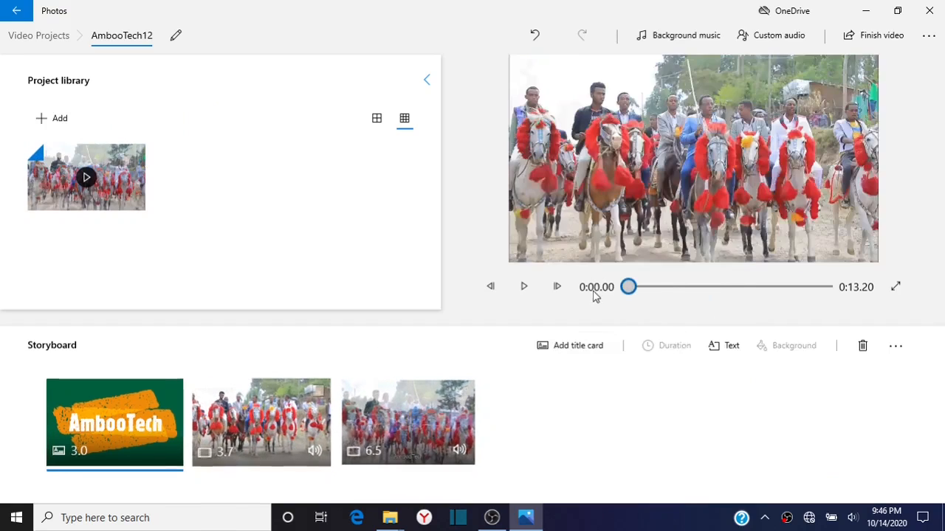
click(532, 286)
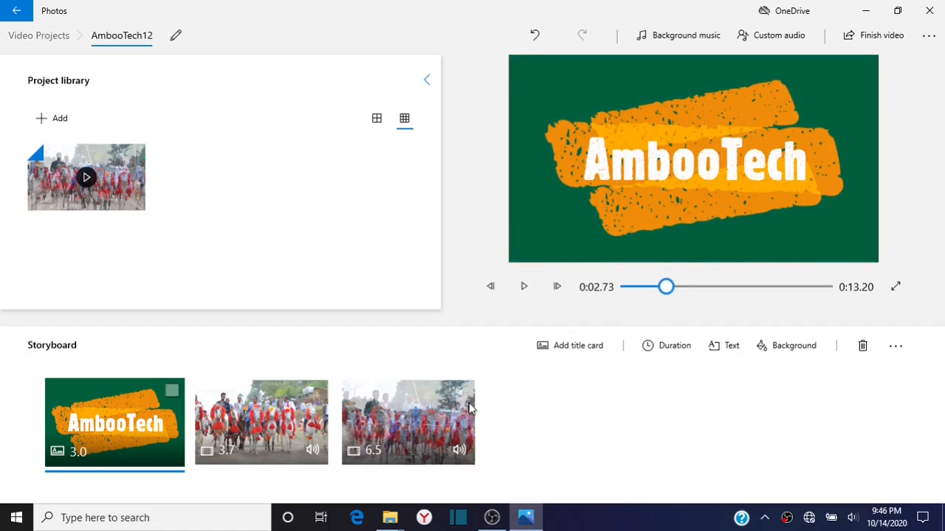
click(436, 435)
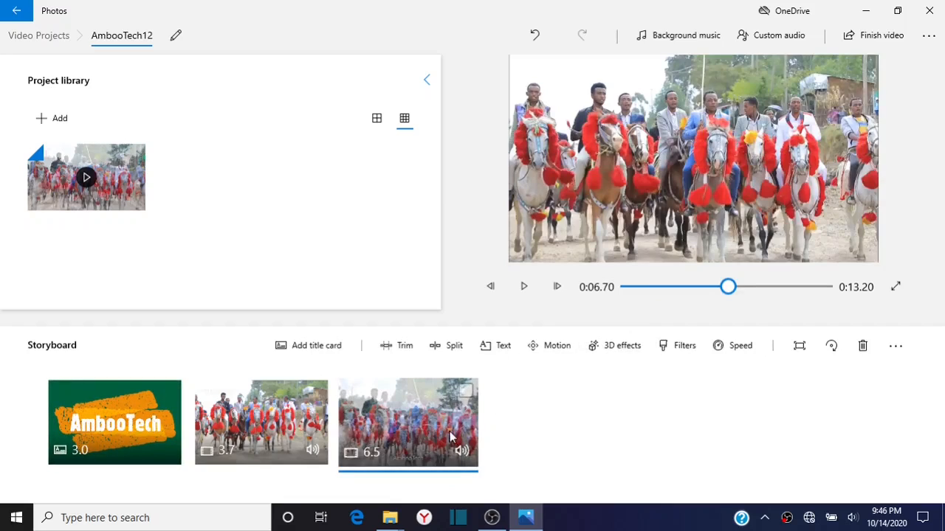
Open the 3D effects for the second wedding clip and browse the recent and full effects lists
click(619, 347)
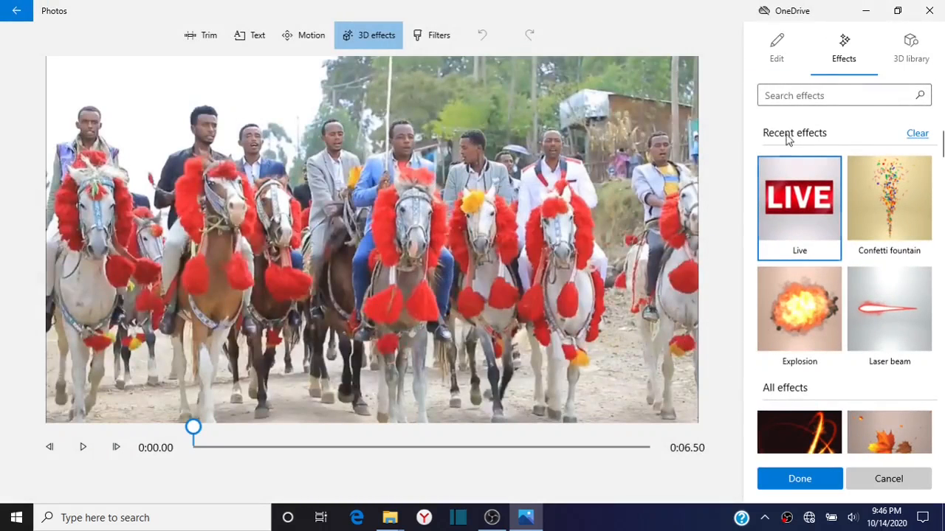
click(788, 60)
click(842, 57)
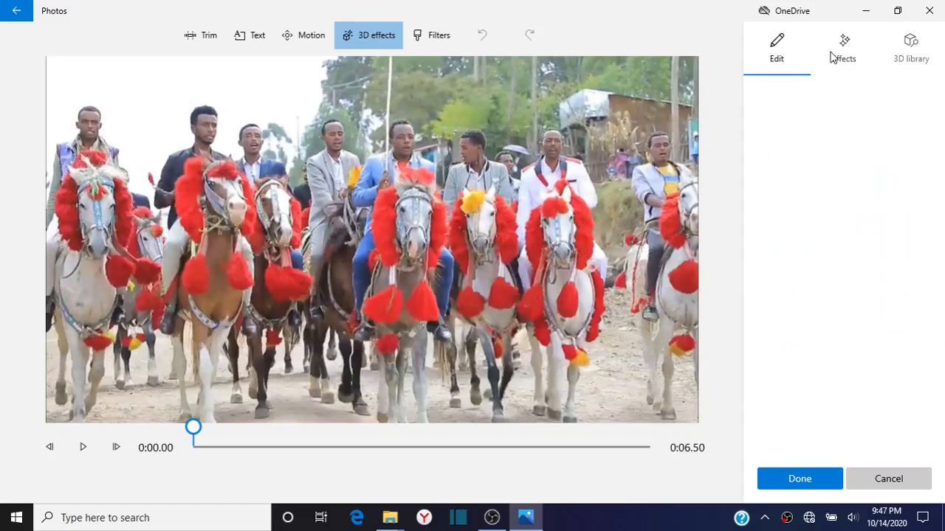
scroll(846, 253, down, 5)
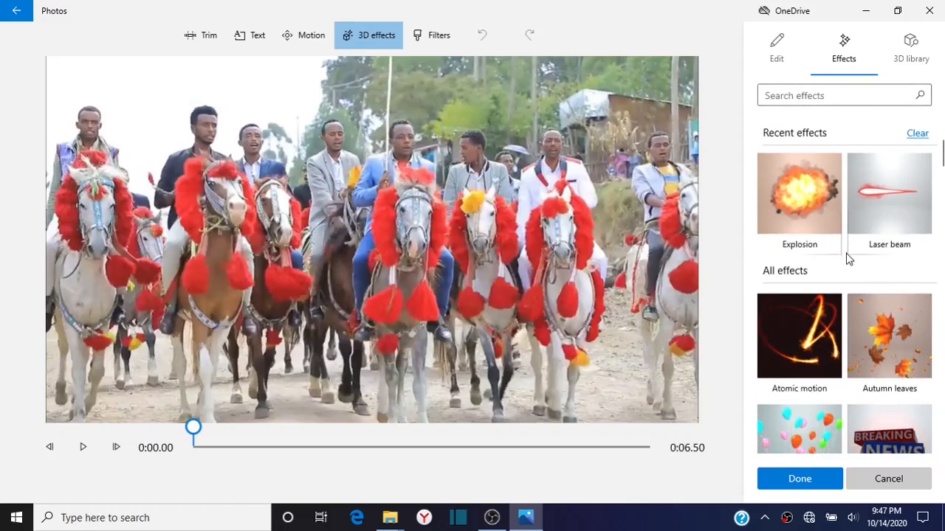
scroll(846, 254, down, 3)
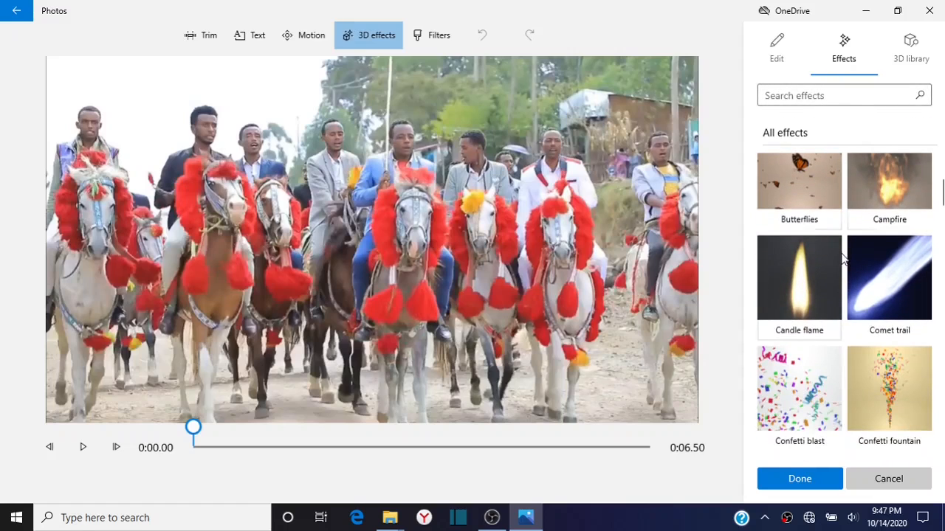
scroll(845, 253, down, 3)
scroll(845, 253, up, 4)
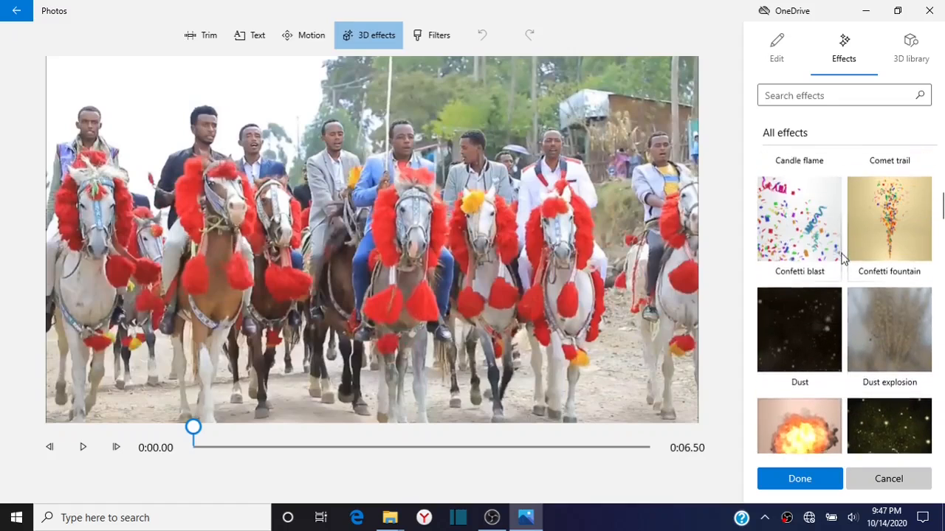
scroll(845, 255, up, 7)
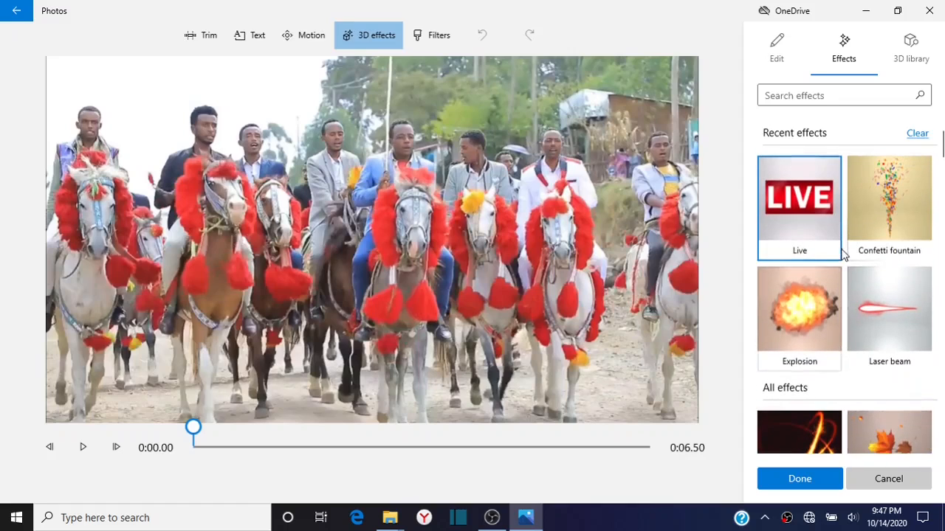
Add the Live 3D effect to the second wedding clip and place it in the upper-left corner of the frame
click(806, 217)
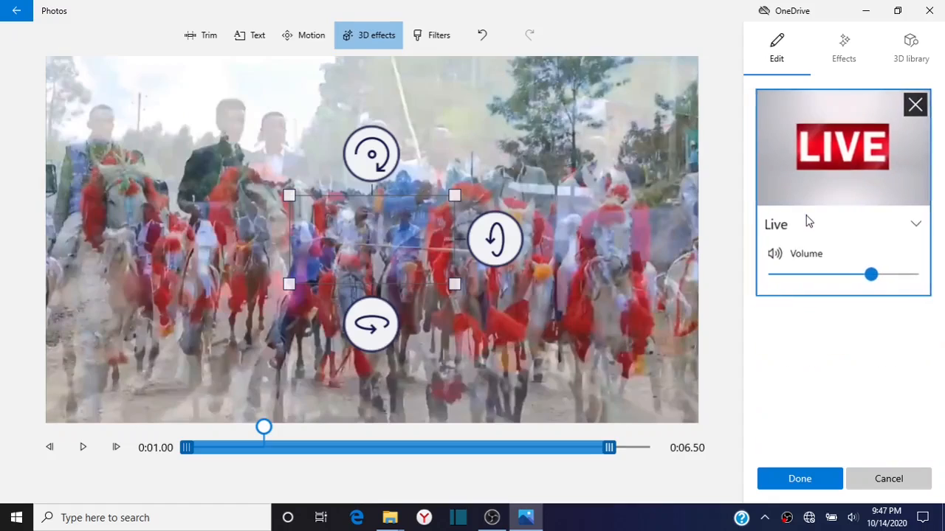
drag(422, 235, 171, 103)
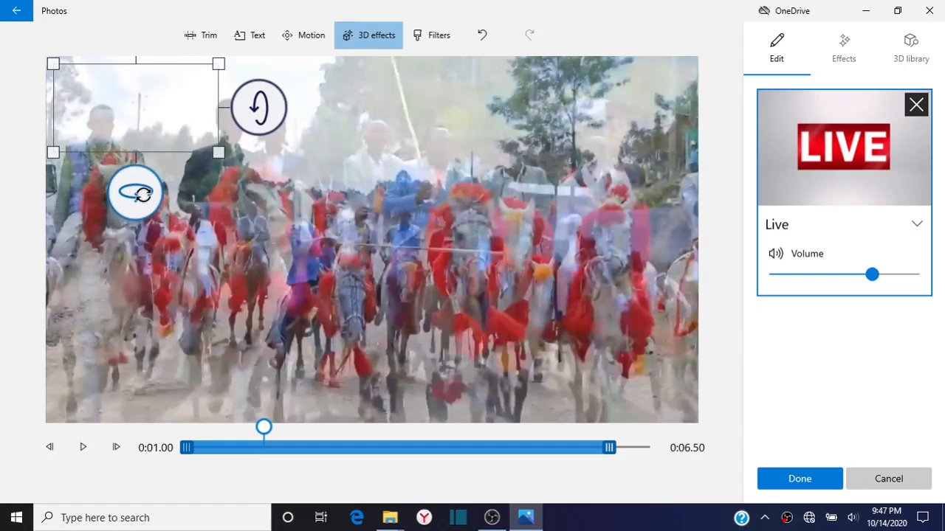
mouse_move(142, 193)
mouse_down()
mouse_move(207, 192)
mouse_move(136, 192)
mouse_up()
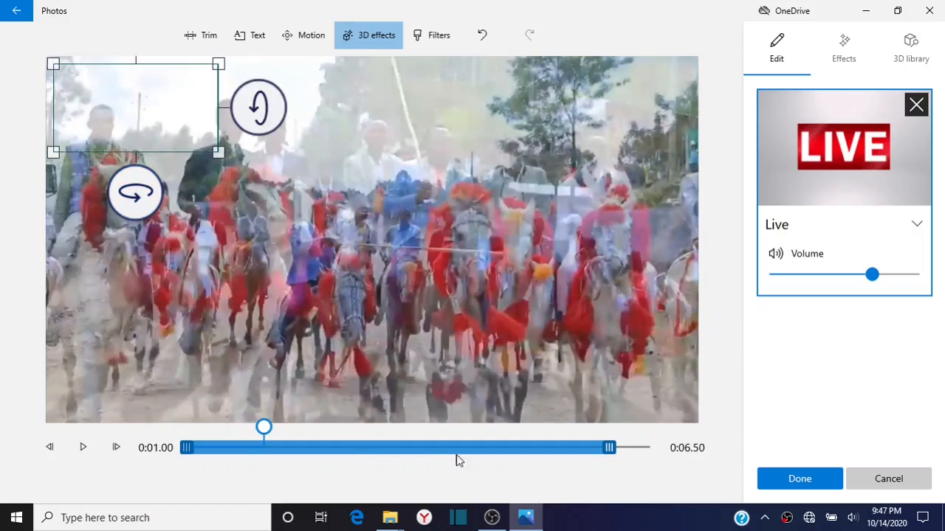
Extend the Live effect to the end of the clip, preview it, and turn its volume down to the minimum
drag(612, 451, 646, 448)
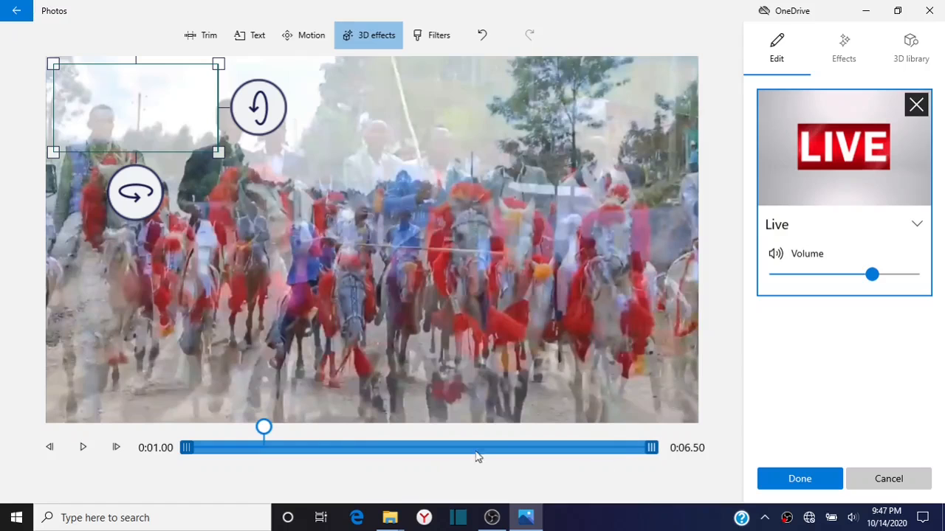
click(90, 447)
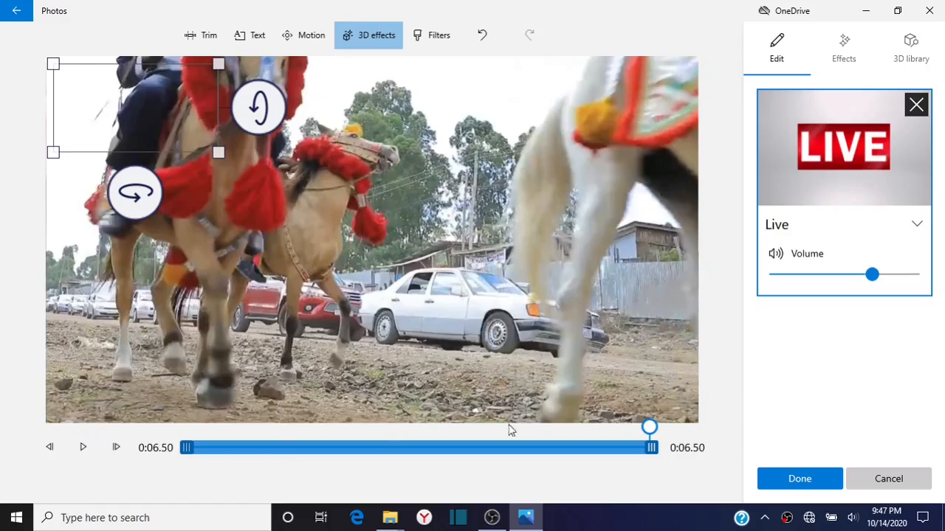
drag(874, 276, 772, 272)
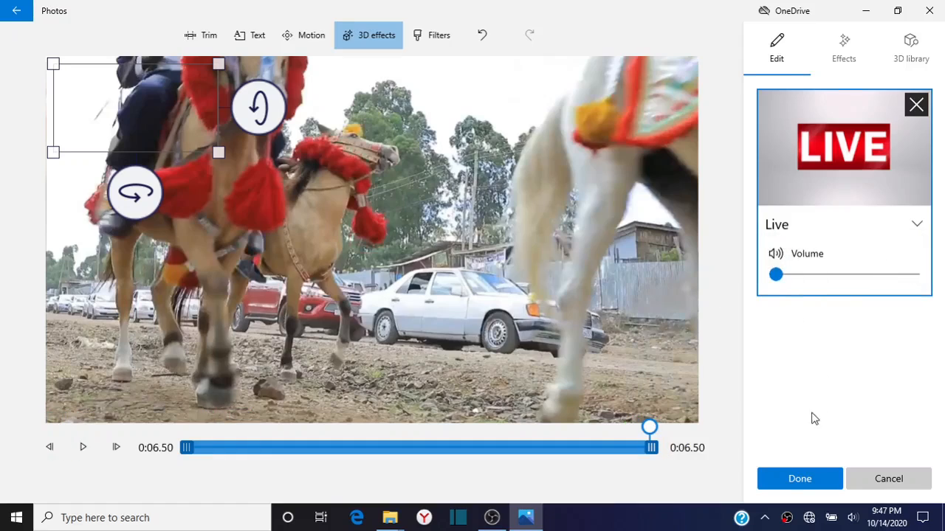
Save the Live 3D effect and try the Adventure, Pearl, Iceberg, Denim, Brassy and Sepia filters on the second wedding clip
click(802, 479)
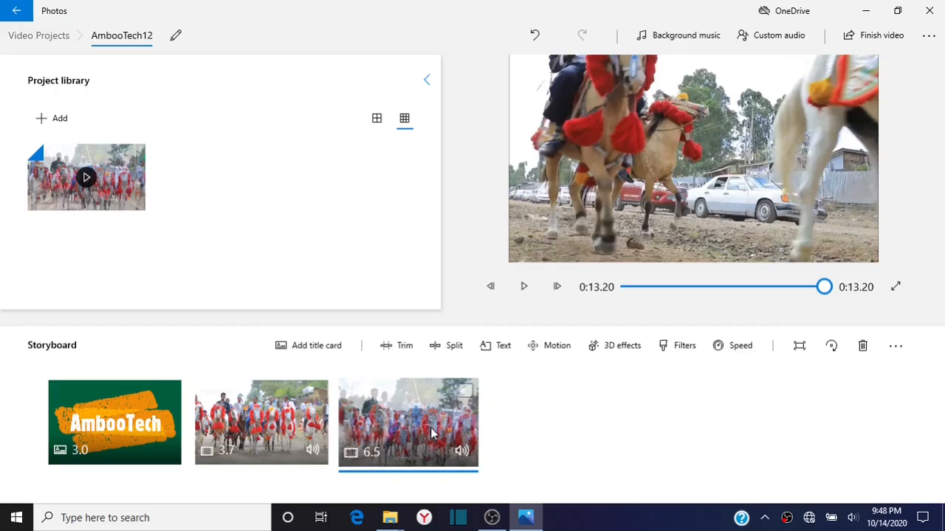
click(689, 346)
click(807, 152)
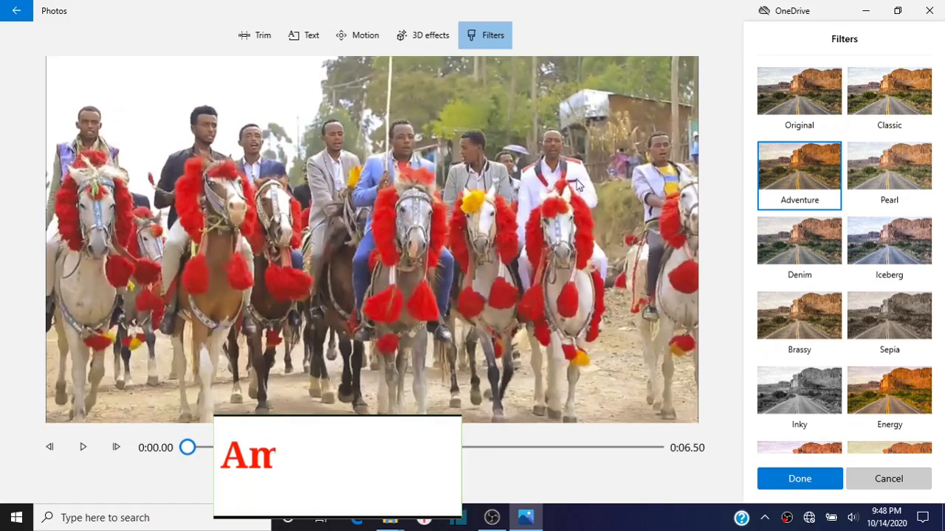
click(871, 152)
click(892, 250)
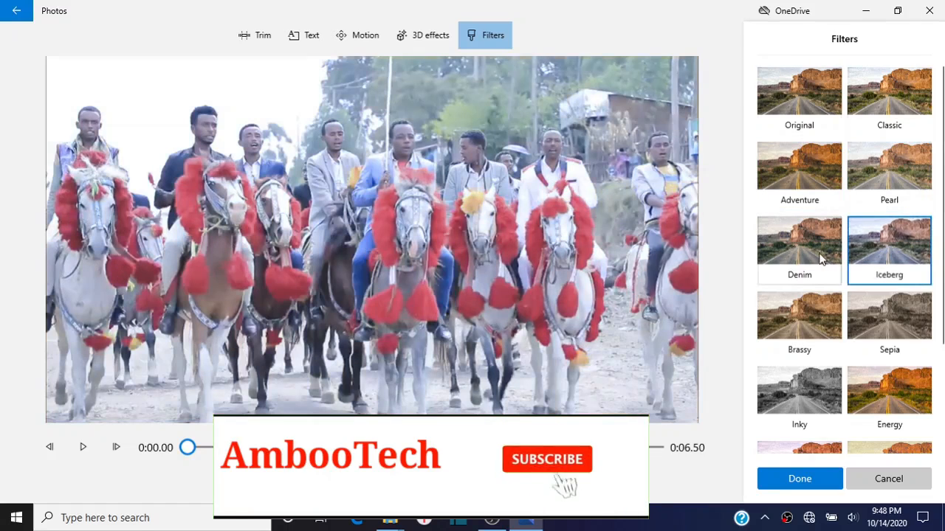
click(806, 245)
click(799, 326)
click(890, 318)
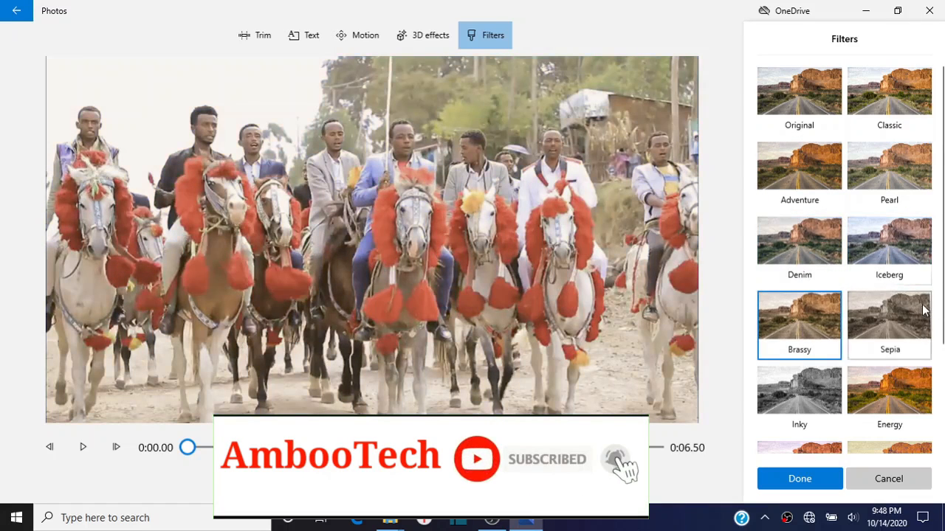
Compare the Loved, Joy, Inky, Brassy and Sepia filters on the second wedding clip and apply the Energy filter
scroll(893, 324, down, 2)
click(901, 328)
click(821, 327)
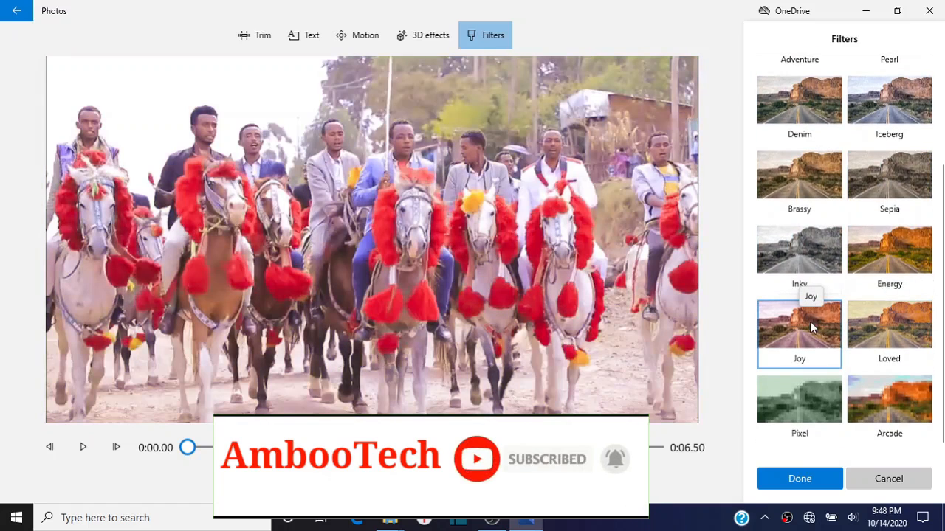
click(870, 328)
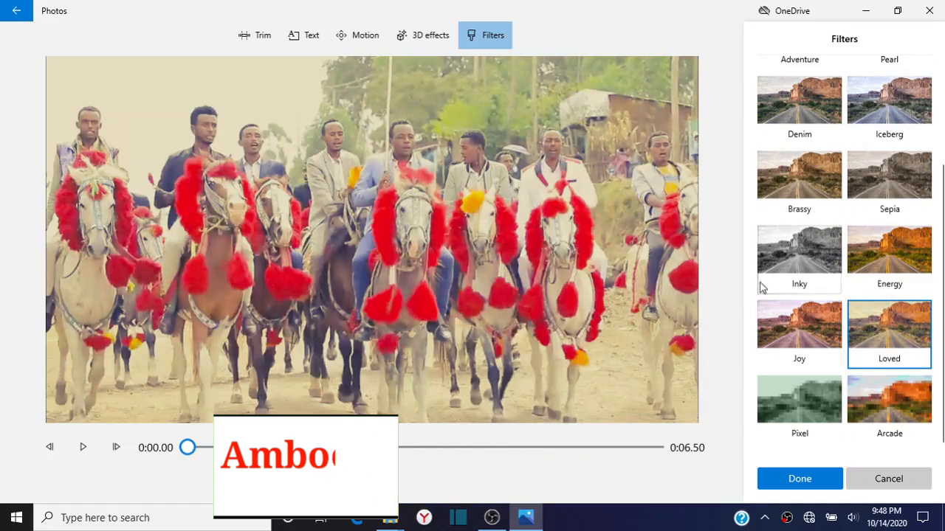
click(813, 251)
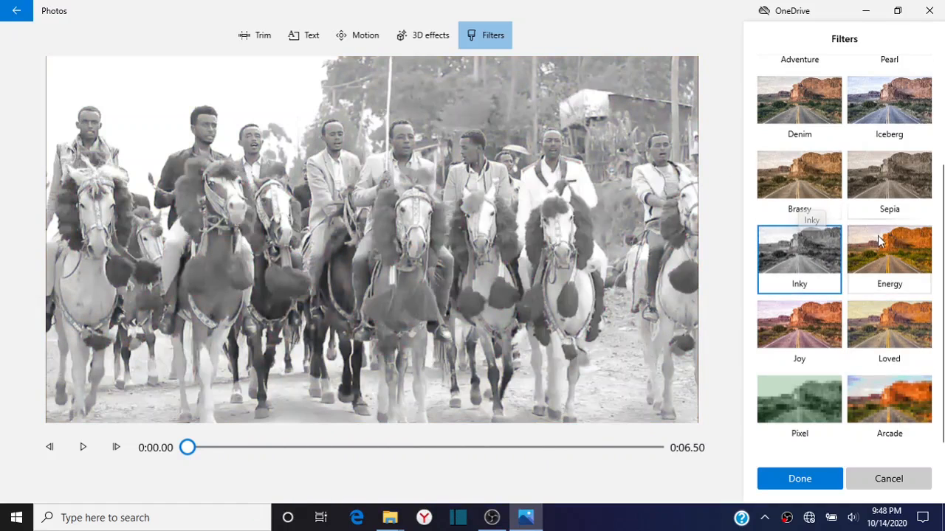
click(889, 236)
click(801, 172)
click(863, 178)
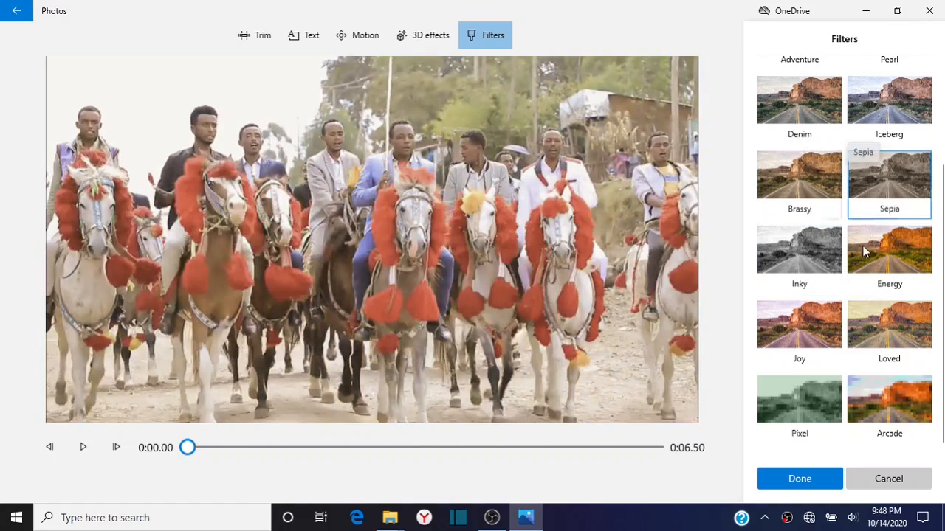
click(878, 264)
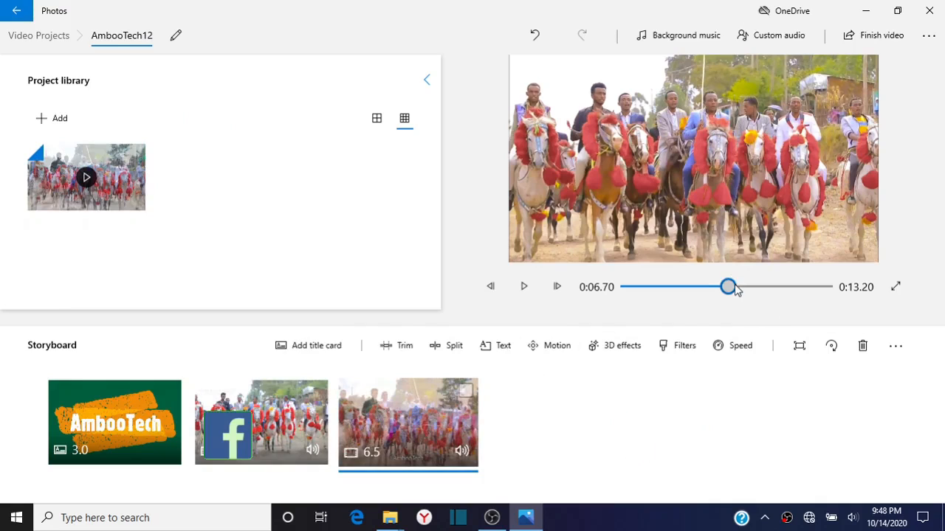
Play the whole project from the start to check the filtered clip, and return the playhead to the beginning
drag(736, 289, 615, 303)
click(528, 272)
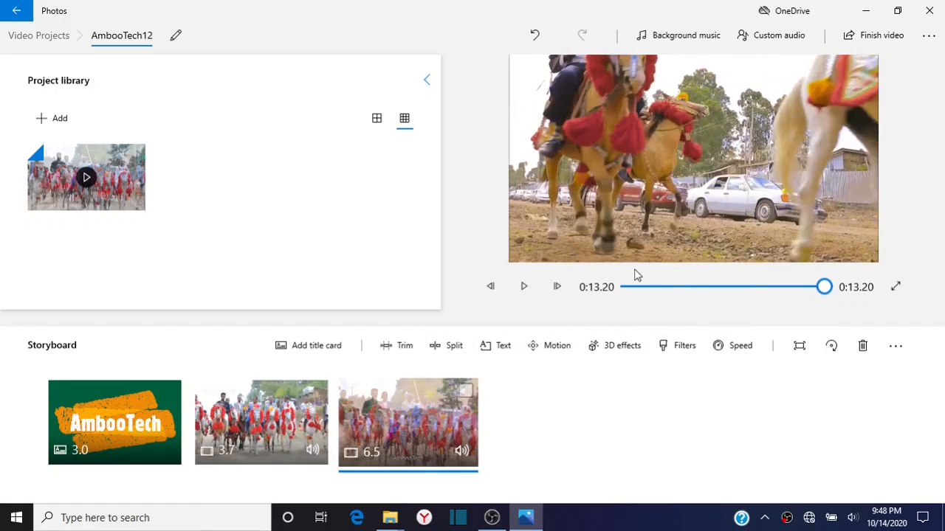
drag(822, 287, 584, 291)
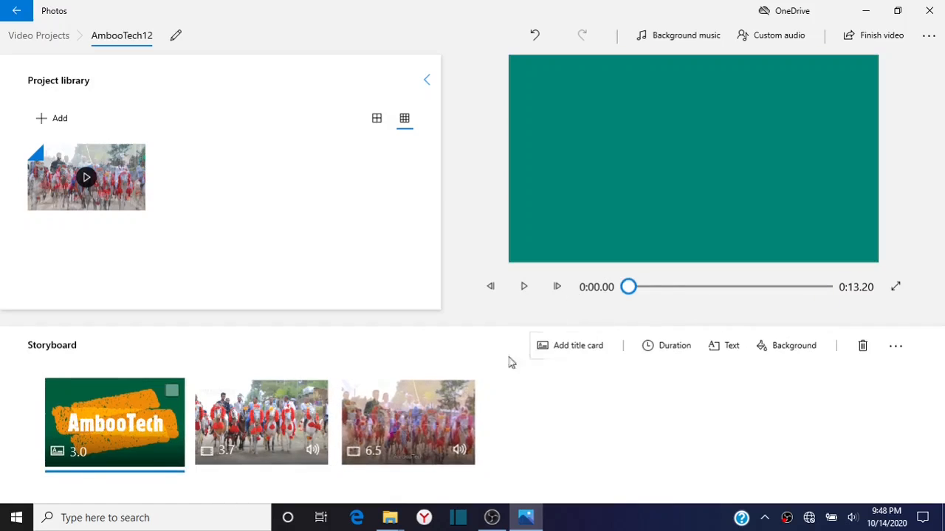
Examine the clip speed setting of the second wedding clip and leave it at 1x
click(418, 437)
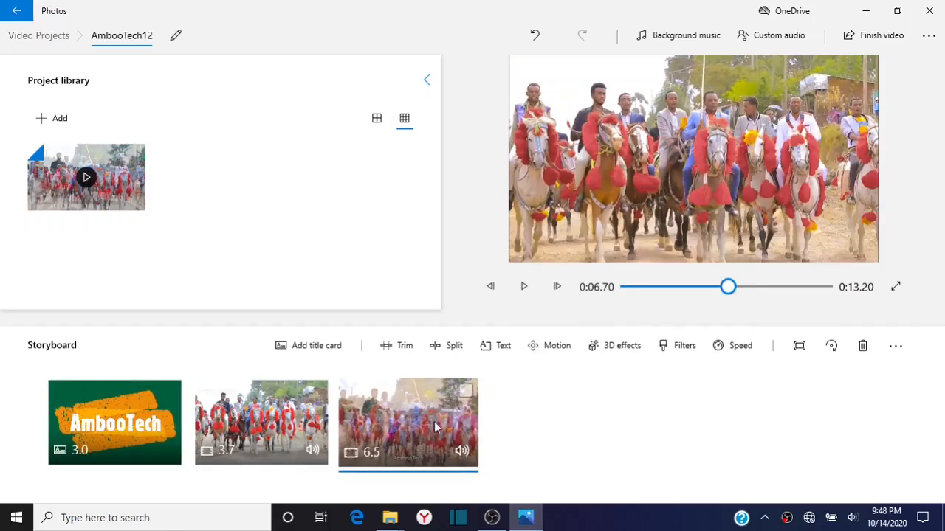
click(734, 346)
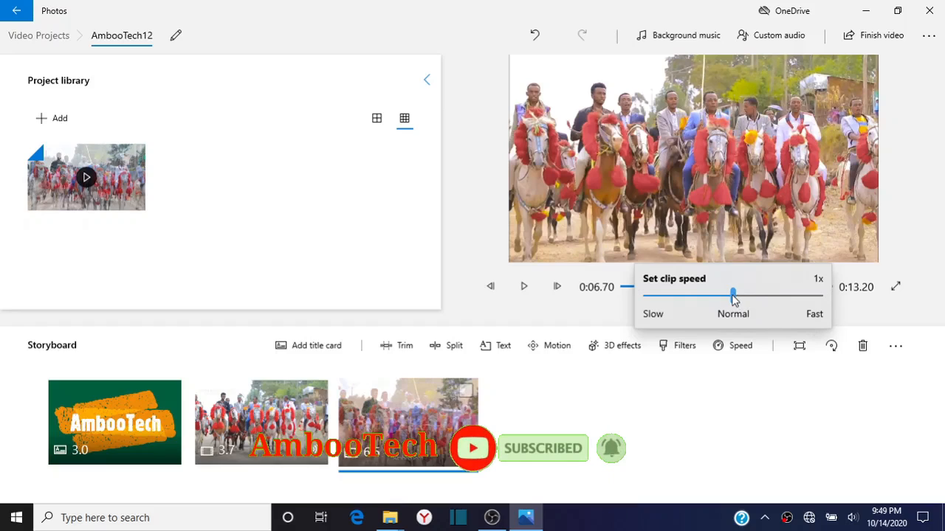
mouse_move(733, 297)
mouse_down()
mouse_move(820, 297)
mouse_move(643, 315)
mouse_move(702, 297)
mouse_move(735, 301)
mouse_up()
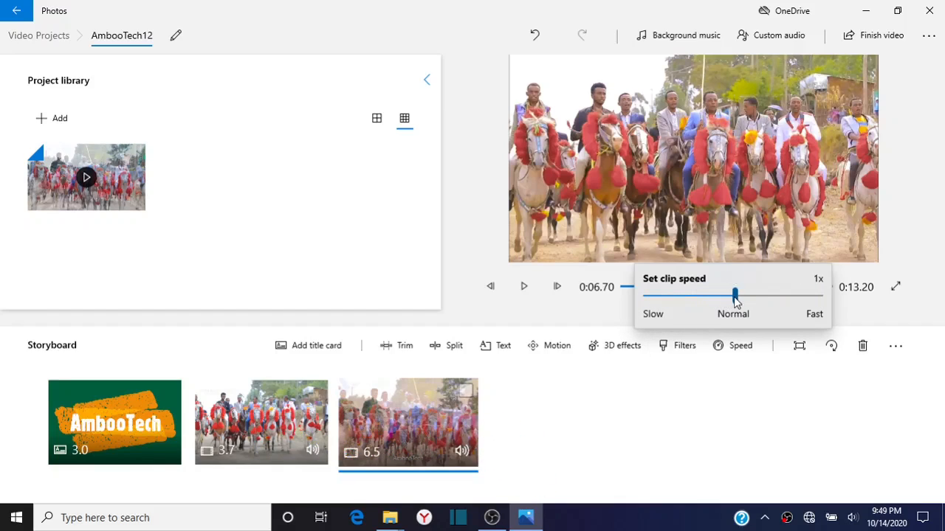
click(728, 440)
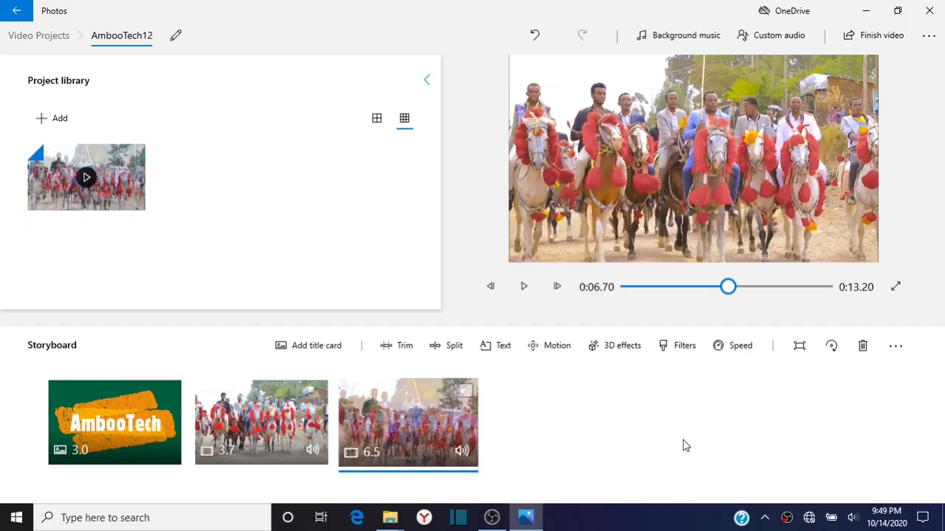
Try the Remove black bars option on the second wedding clip and set it back to Shrink to fit
click(800, 347)
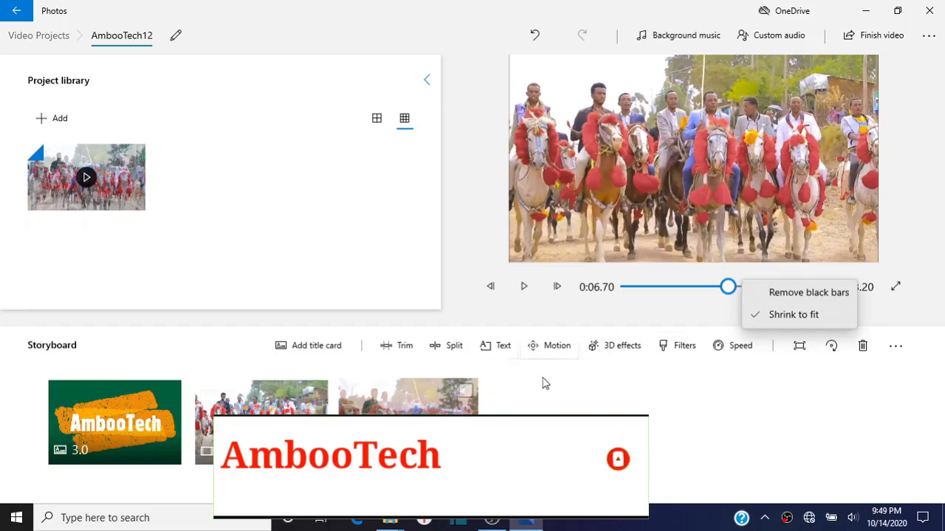
click(804, 294)
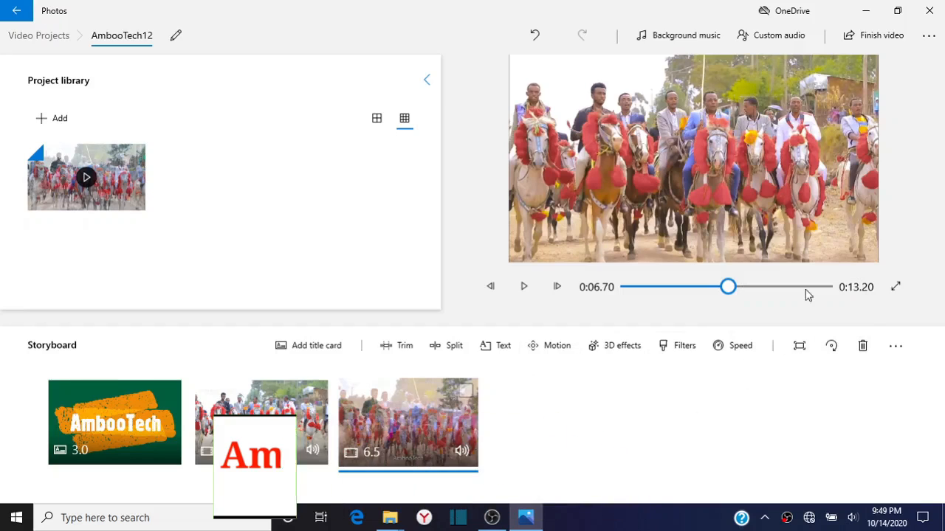
click(800, 353)
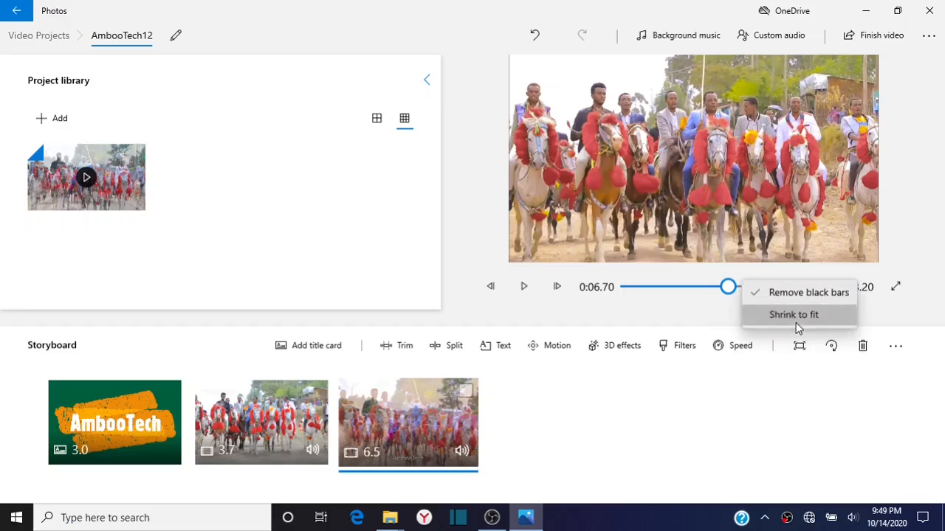
click(769, 314)
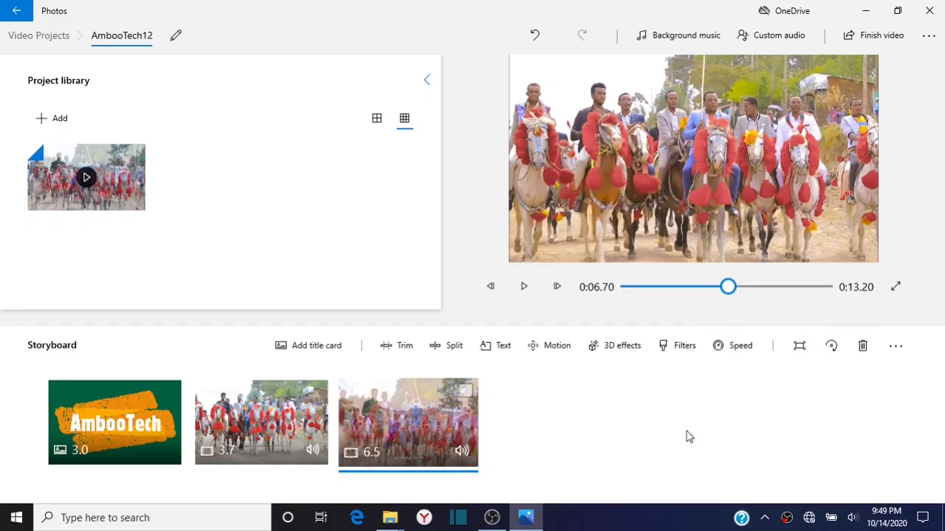
Rotate the second wedding clip in quarter turns through two full rotations back to its upright orientation
click(832, 346)
click(832, 352)
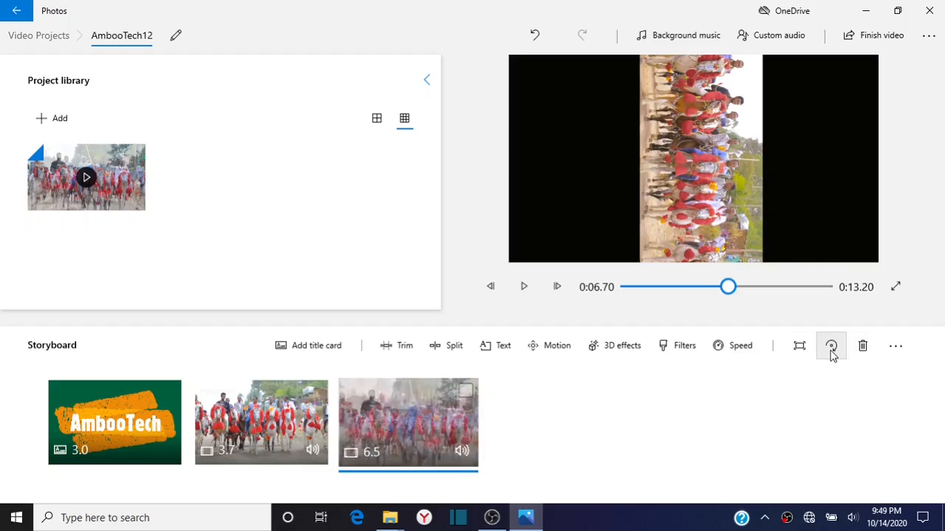
click(832, 354)
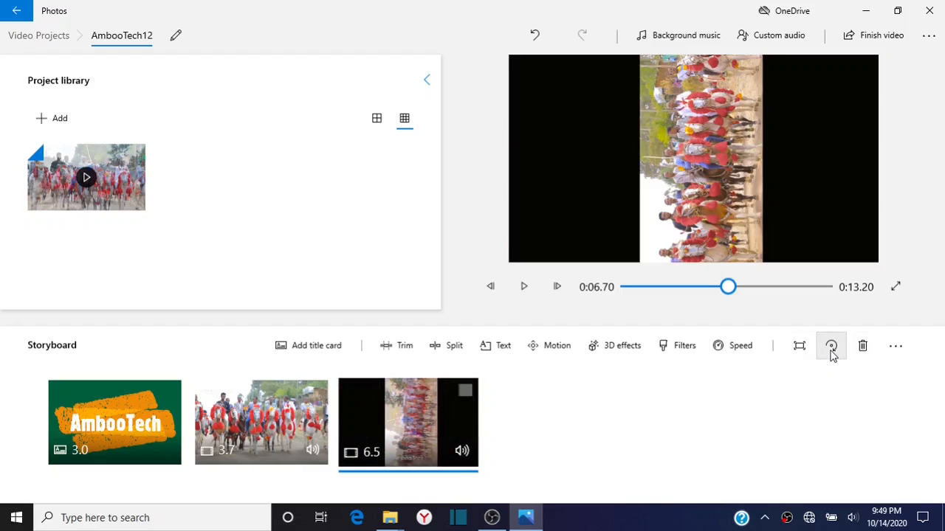
click(832, 354)
click(832, 354)
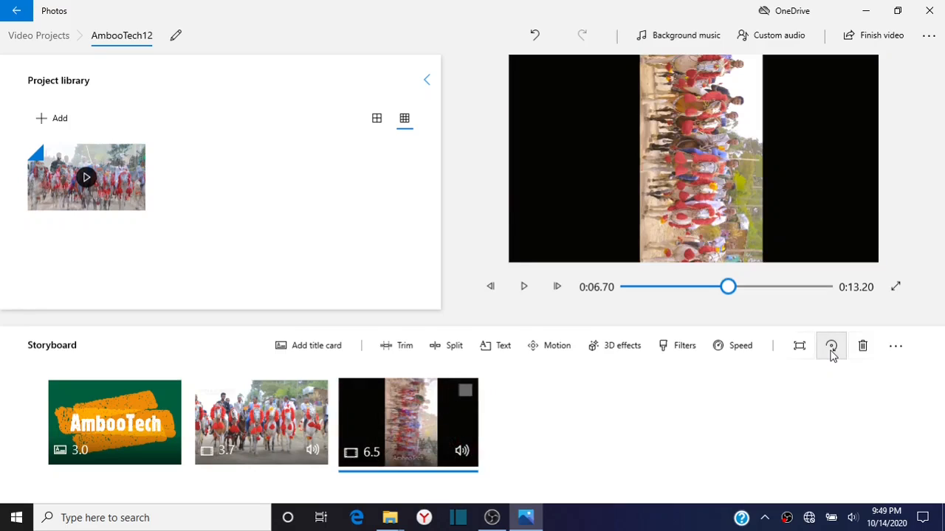
click(832, 355)
click(832, 354)
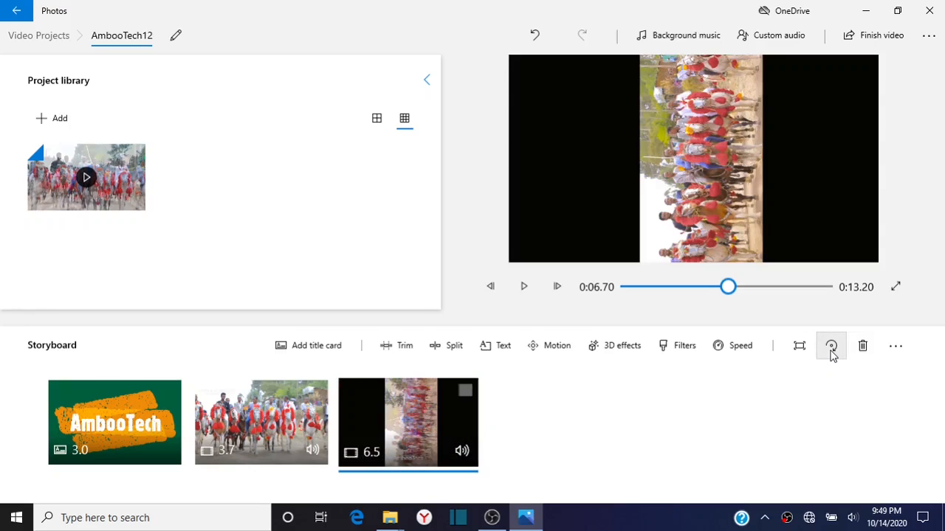
click(832, 354)
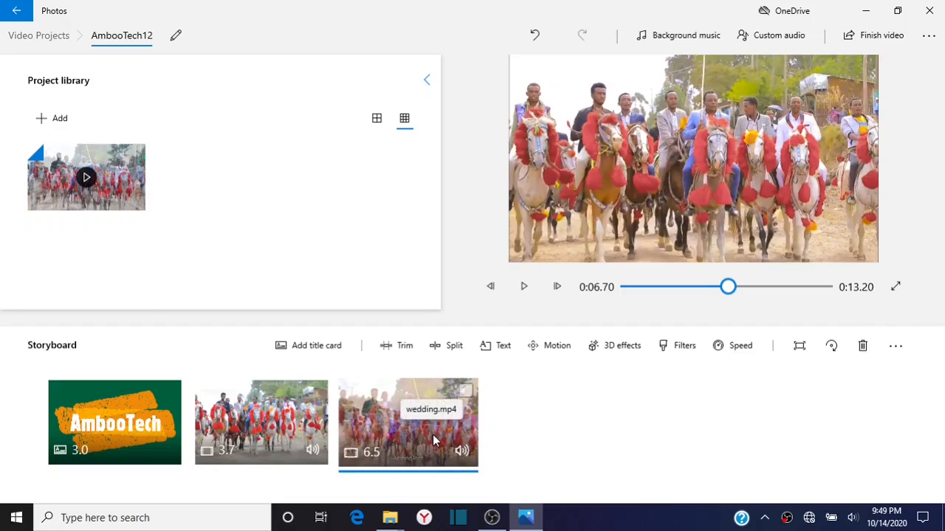
Look at the storyboard's additional options, including Remove all, and close them without removing anything
click(895, 347)
click(848, 386)
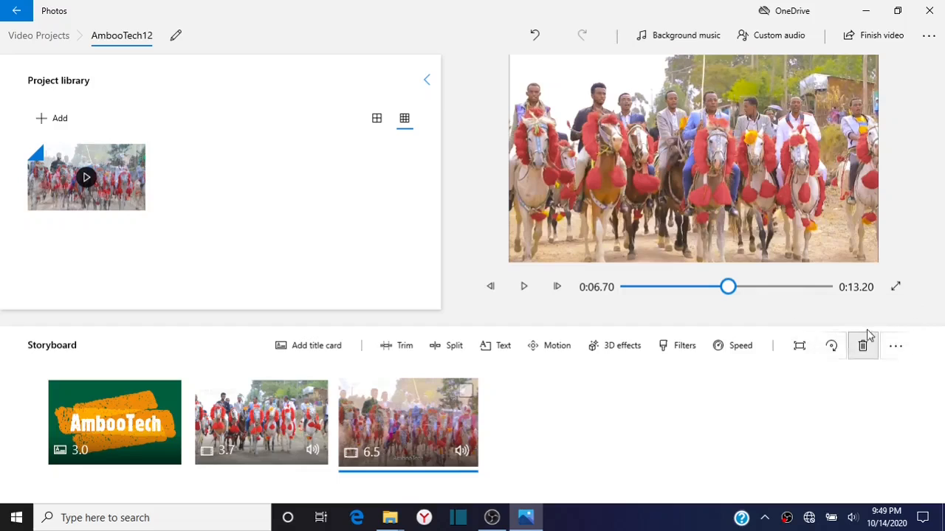
click(894, 349)
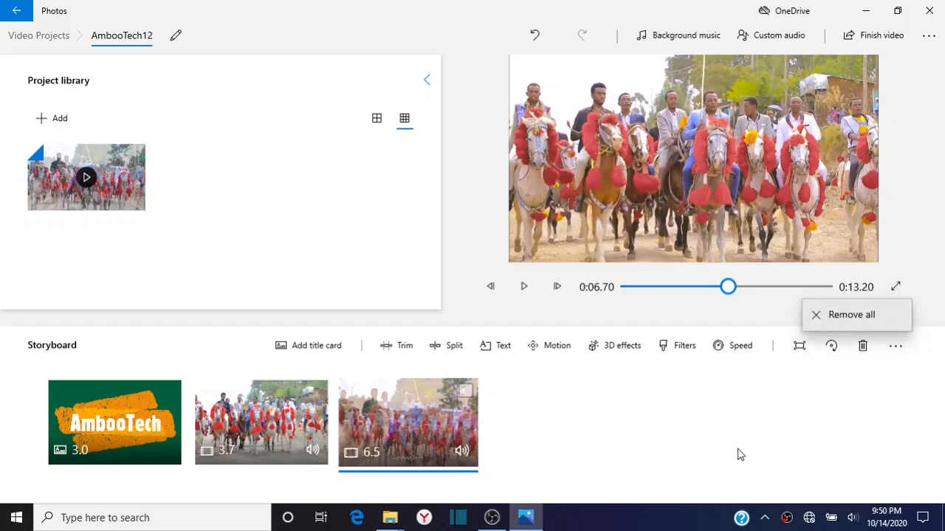
click(755, 425)
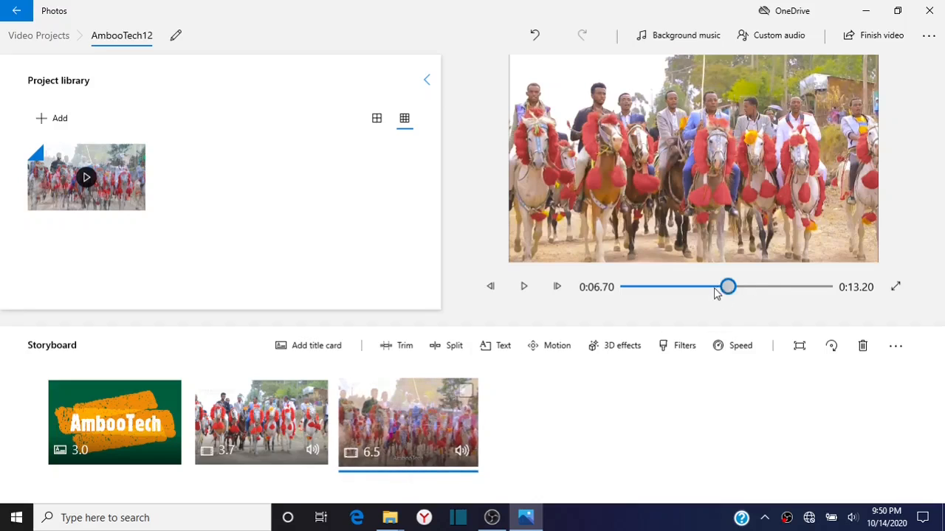
Return the playhead to the start, review the background music choices and cancel without selecting a track
drag(727, 288, 607, 298)
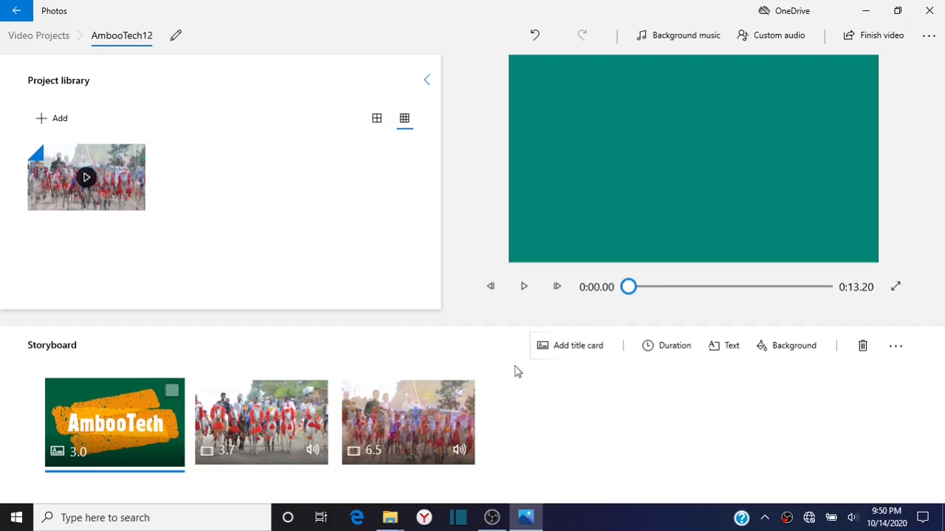
click(703, 39)
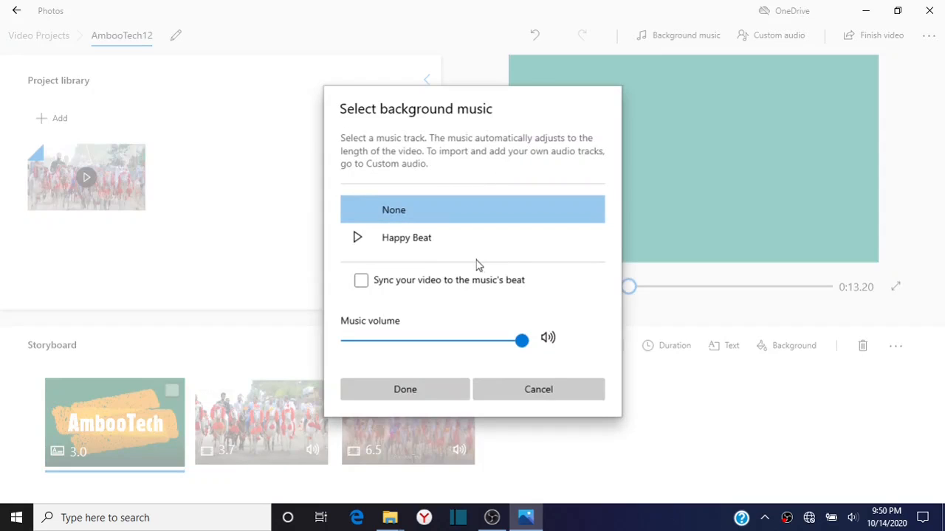
click(533, 390)
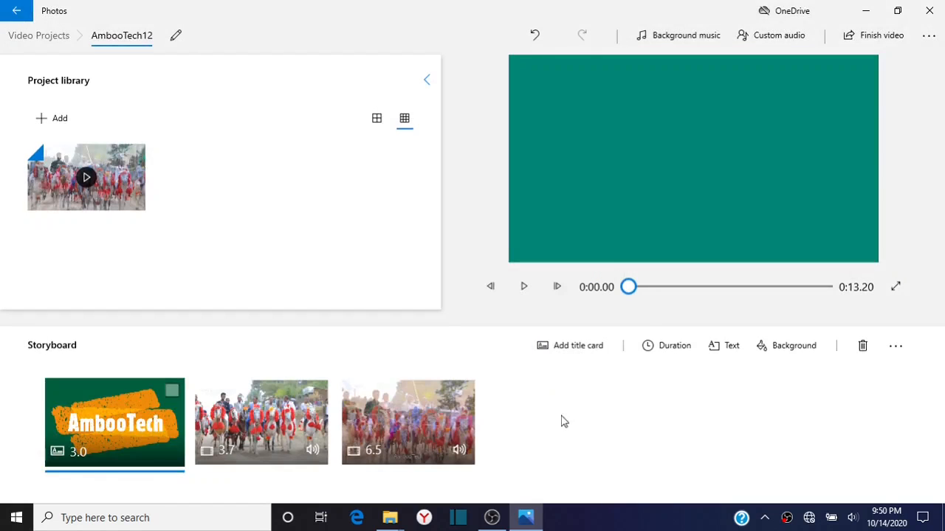
Start adding a custom audio file and browse to the "youtube clasic" folder inside "this week"
click(776, 40)
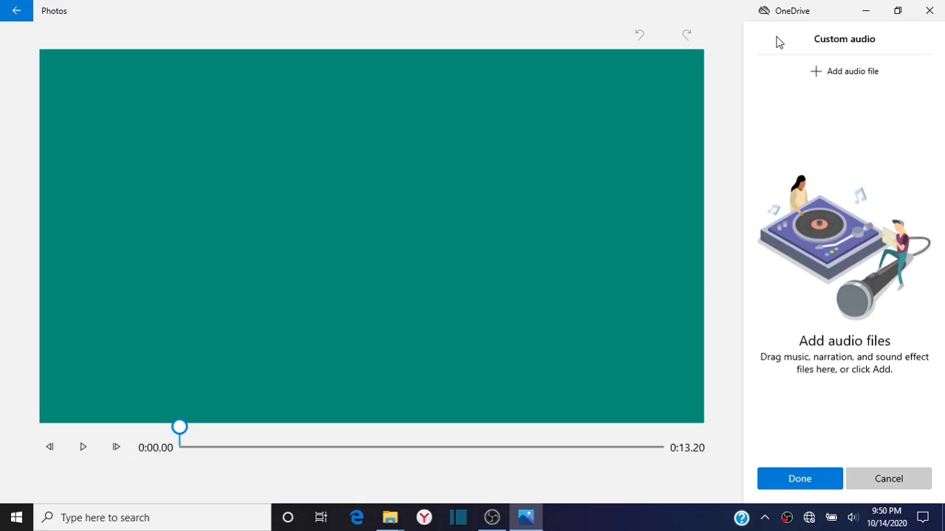
click(831, 74)
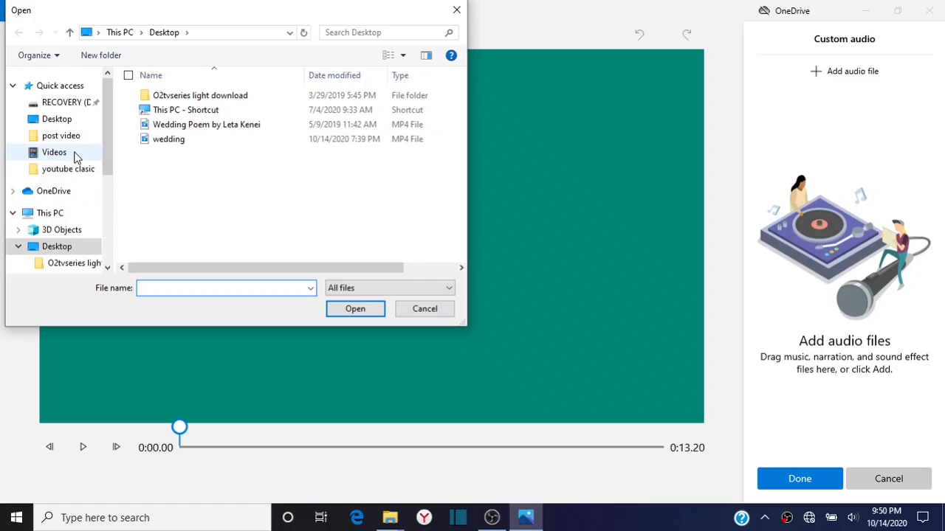
click(82, 136)
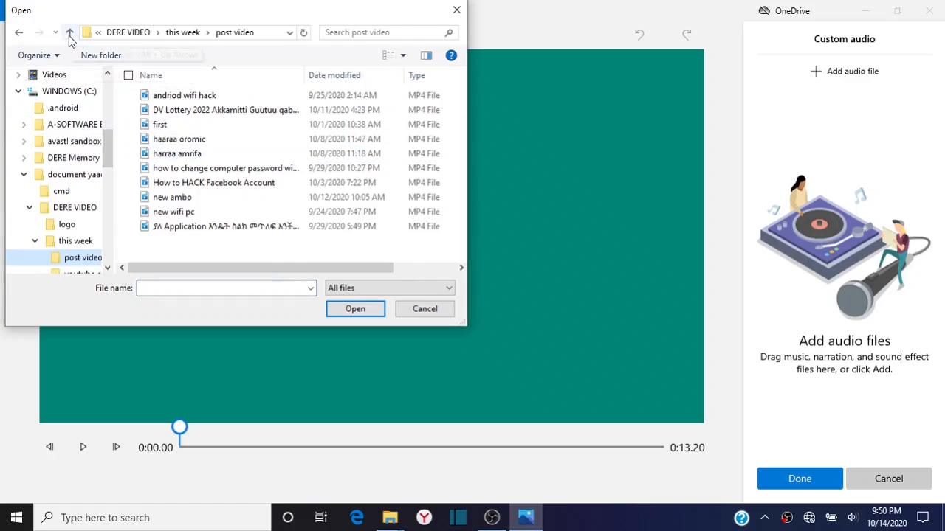
click(69, 32)
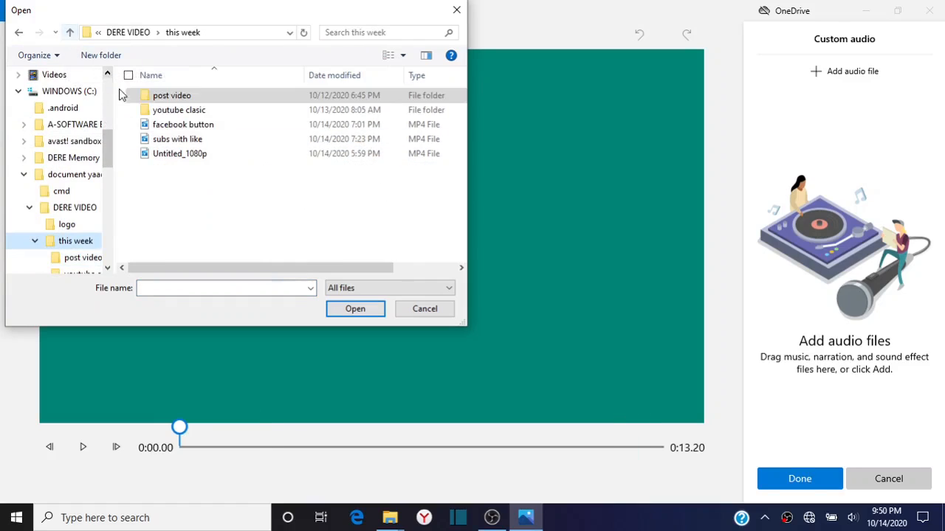
click(215, 112)
click(353, 310)
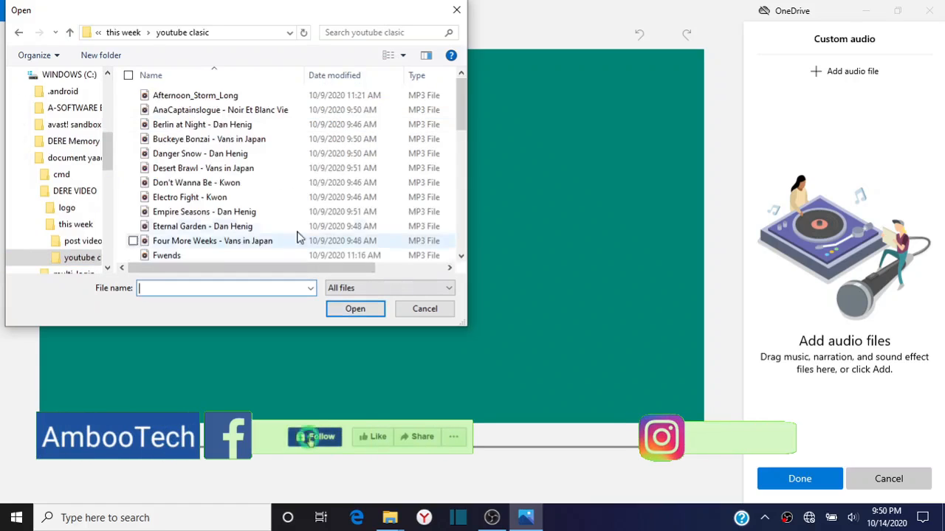
Add the MP3 "Tuff Data - Vans in Japan" as custom audio and preview a few seconds of the video with it
scroll(257, 167, down, 1)
scroll(258, 168, up, 1)
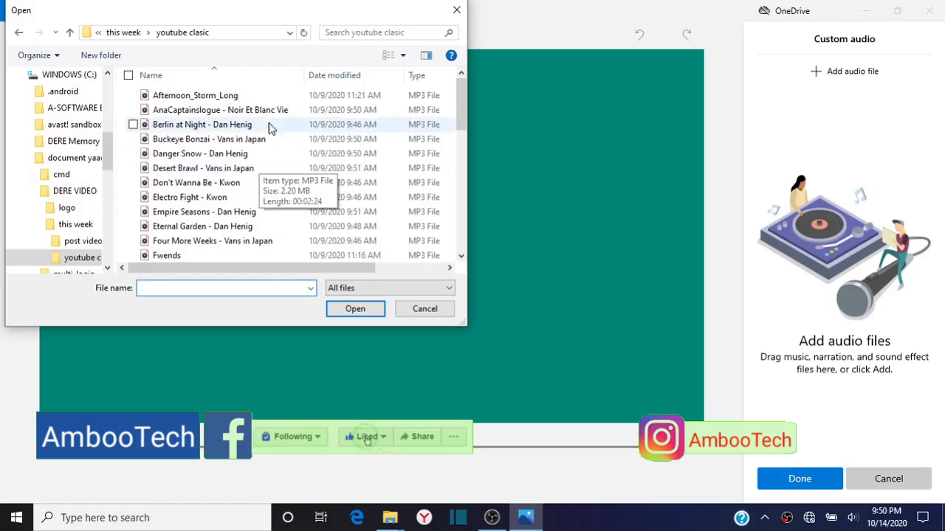
click(266, 96)
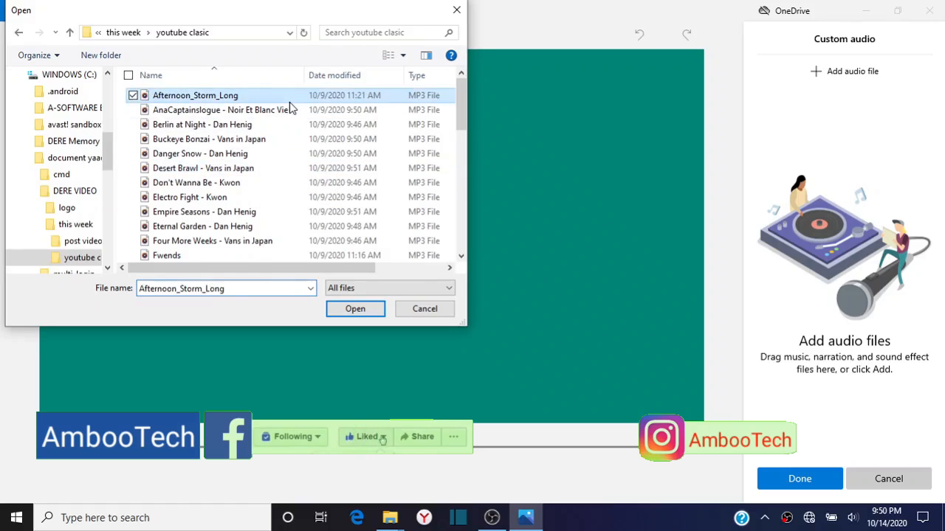
click(271, 155)
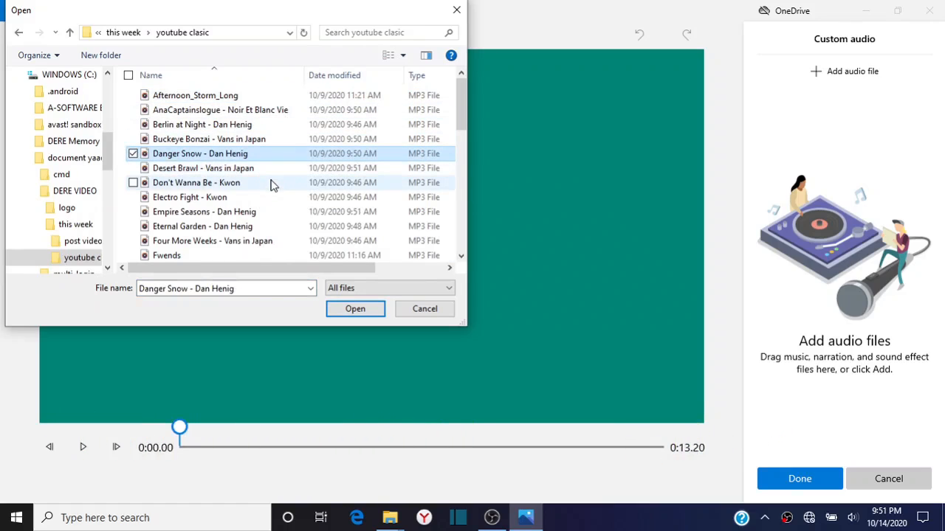
scroll(268, 183, down, 9)
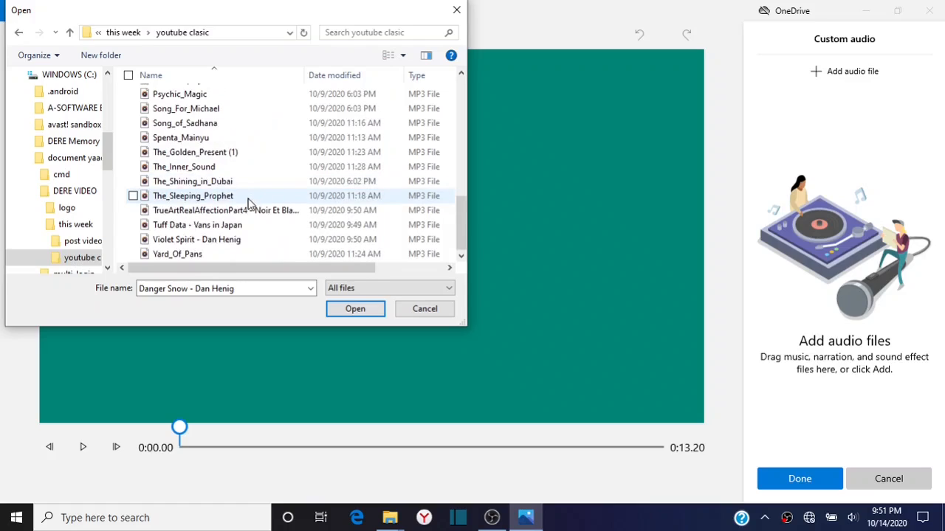
click(231, 224)
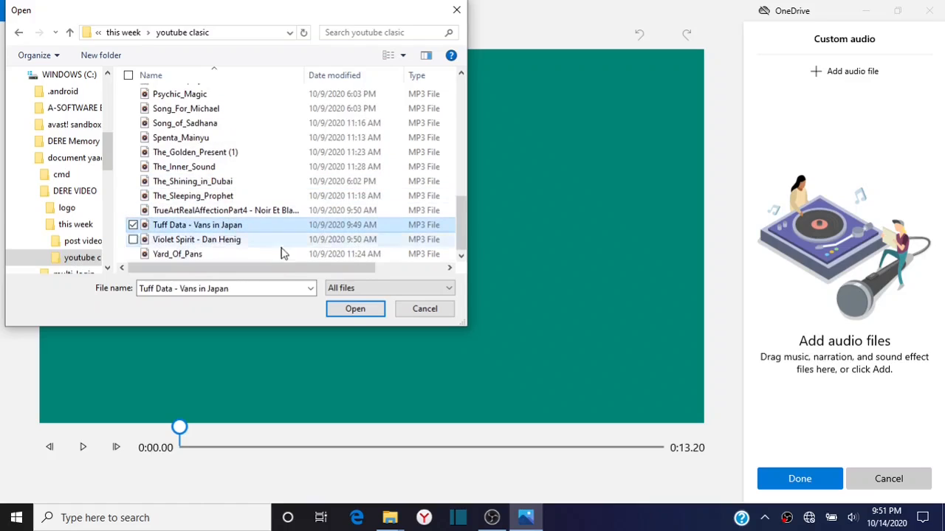
click(355, 310)
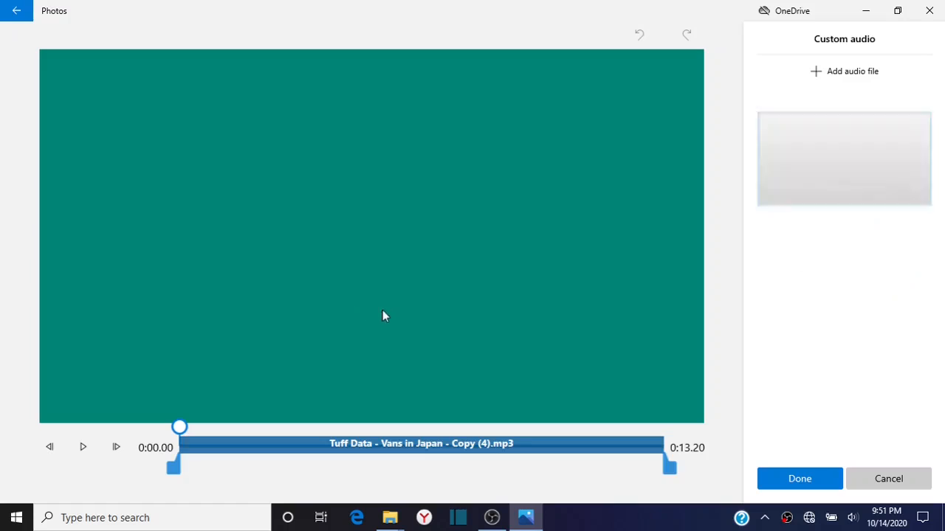
click(86, 447)
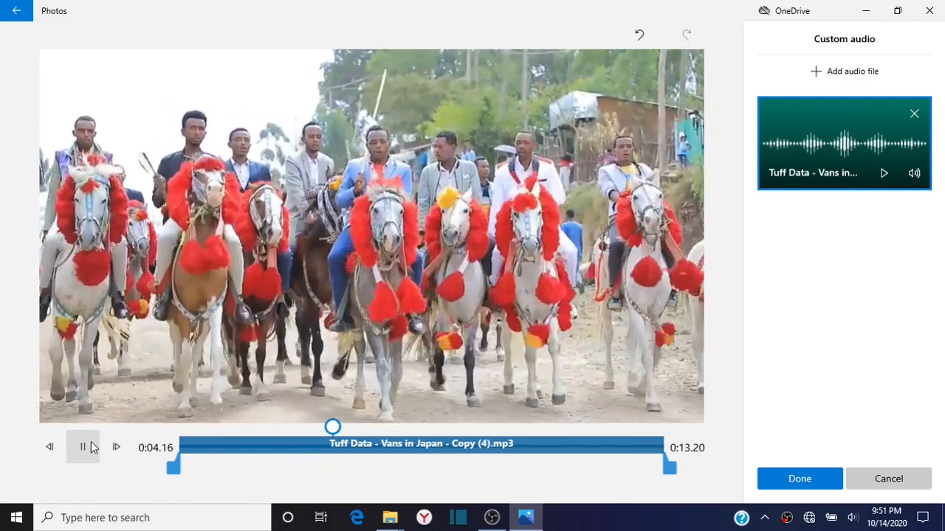
click(91, 448)
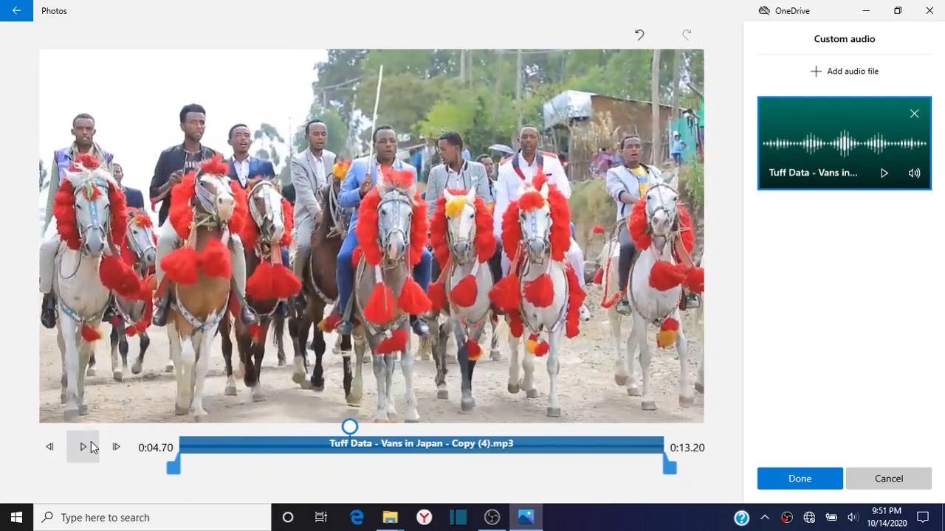
Set the custom audio track's volume to 0, preview the video, and raise the volume partway again
click(921, 174)
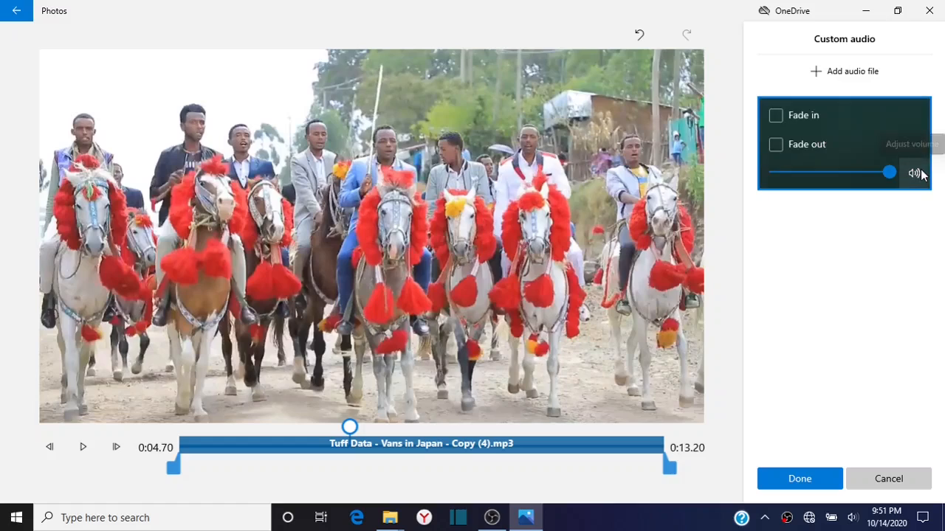
drag(890, 173, 771, 172)
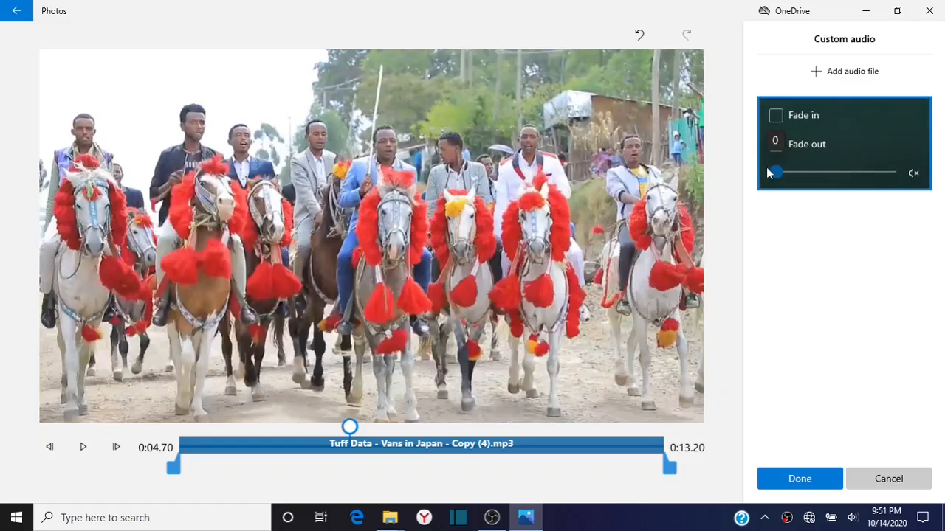
click(88, 452)
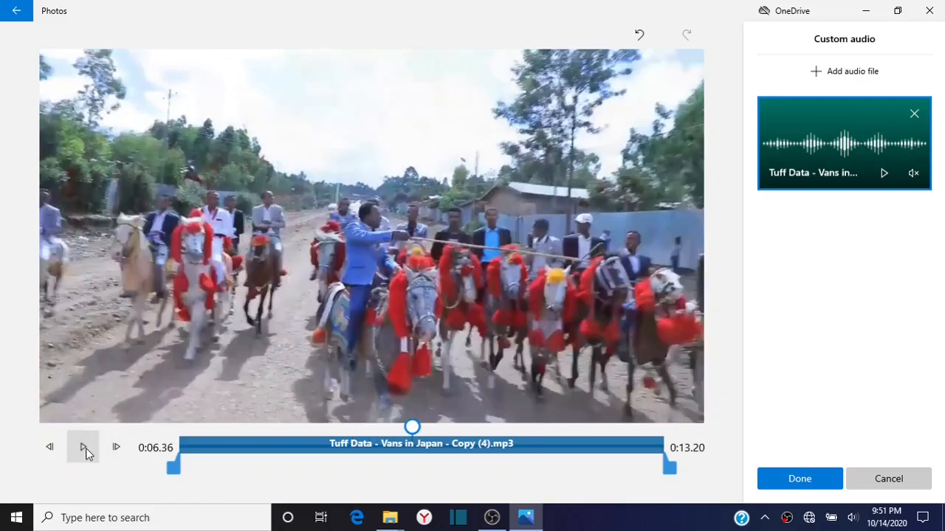
click(88, 452)
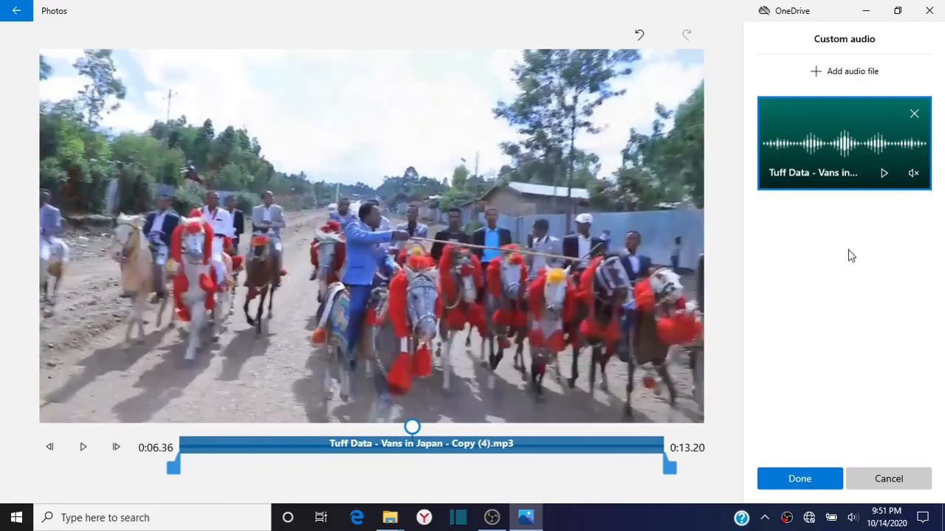
click(914, 176)
drag(776, 178, 827, 178)
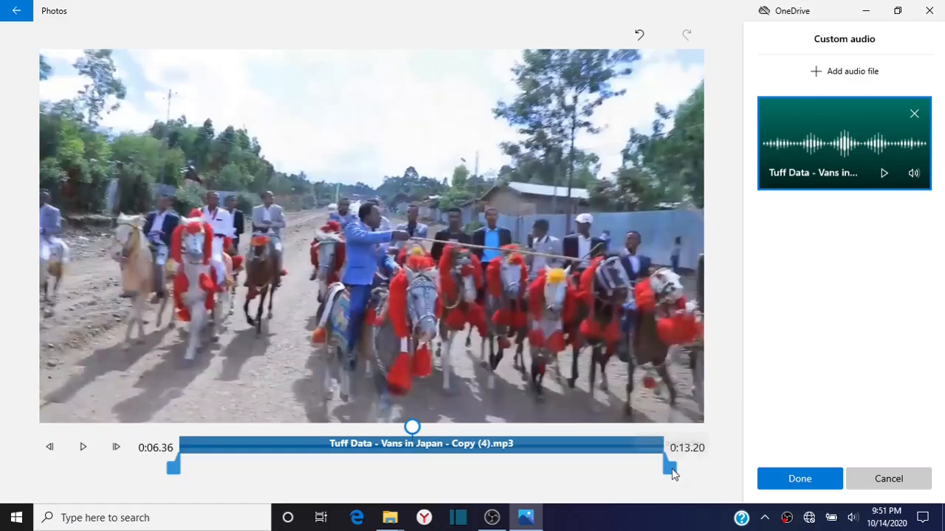
Shorten the custom audio to end at 0:06.36, extend it back almost to the video's end, and apply the custom audio
drag(674, 474, 421, 465)
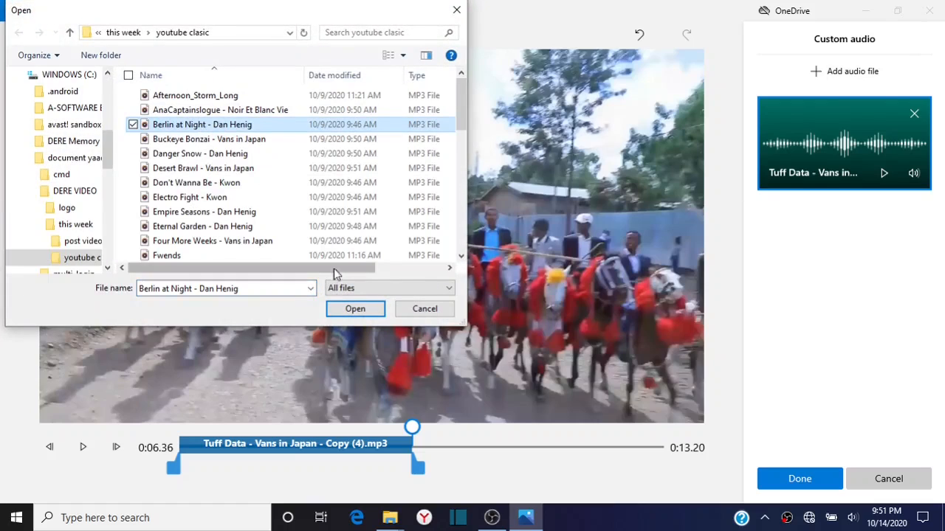
click(456, 10)
mouse_move(418, 478)
mouse_down()
mouse_move(661, 483)
mouse_move(417, 476)
mouse_up()
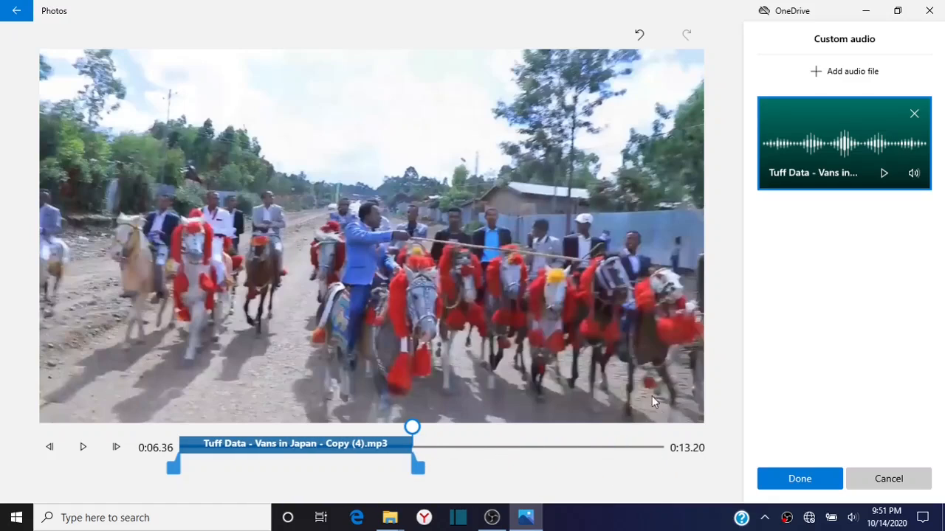
drag(419, 476, 685, 473)
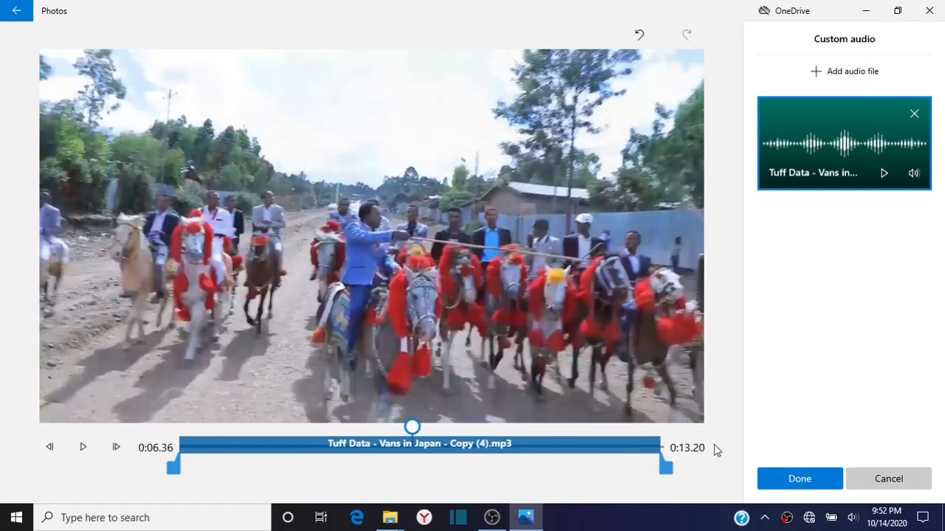
click(802, 479)
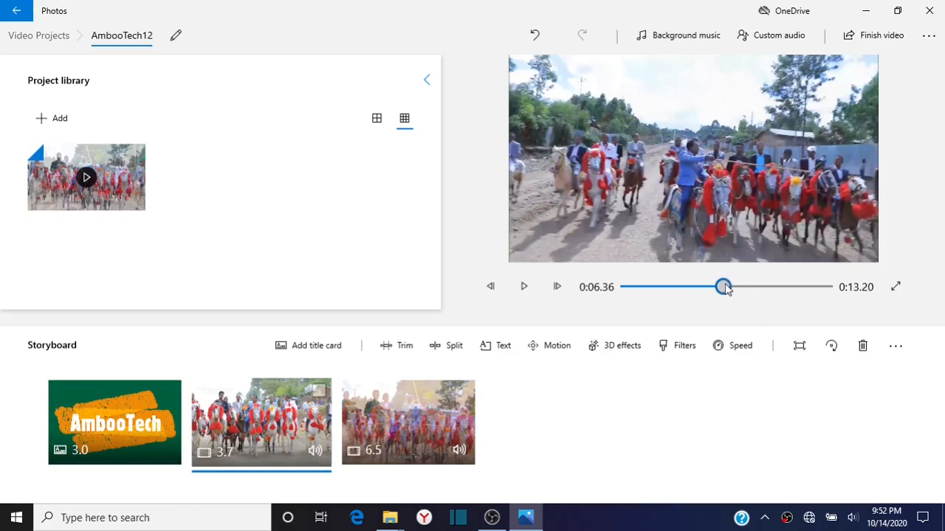
Play the video from the start to check the custom audio, and look at the first wedding clip's volume control
drag(726, 289, 599, 291)
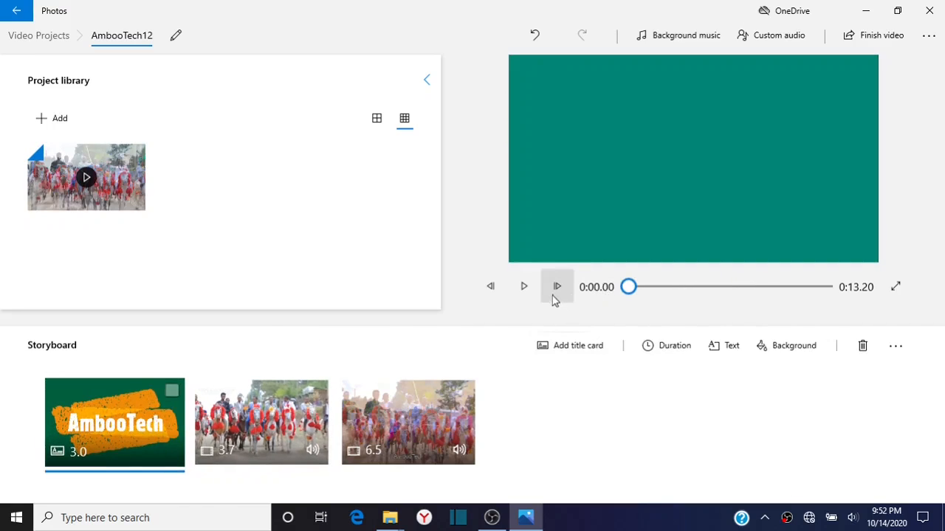
key(XF86AudioMute)
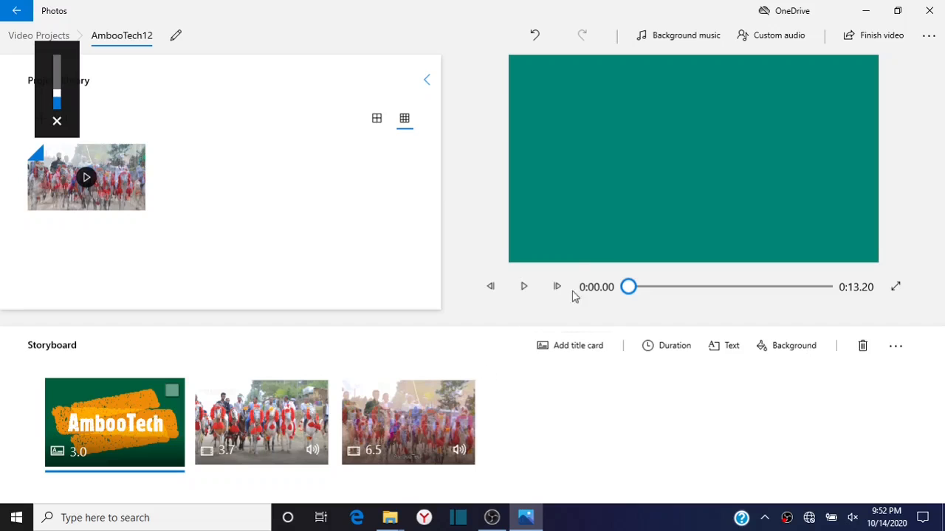
click(533, 292)
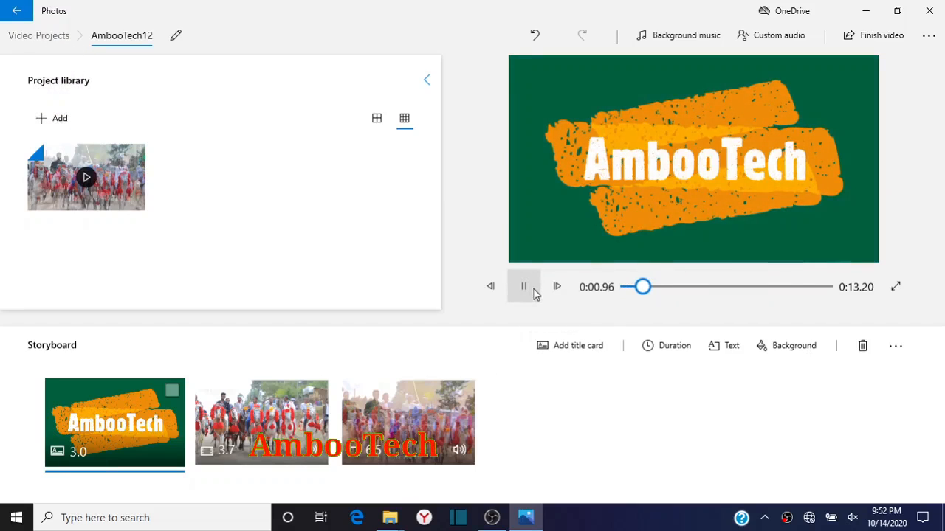
key(XF86AudioMute)
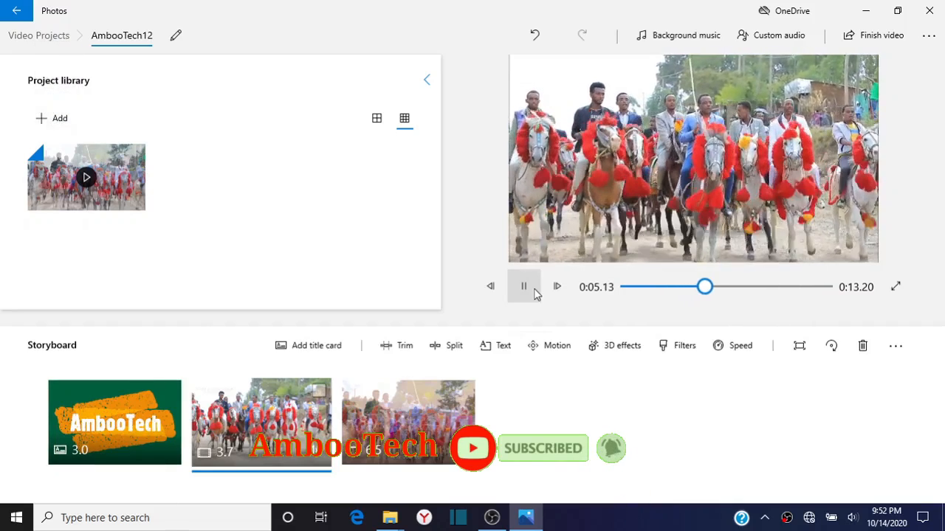
click(534, 293)
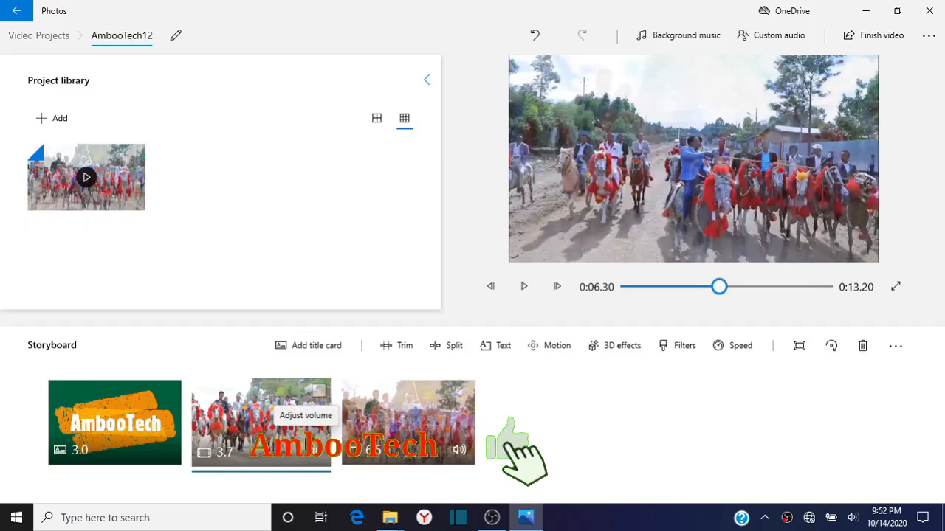
click(316, 451)
mouse_move(317, 399)
mouse_down()
mouse_move(316, 448)
mouse_move(316, 388)
mouse_up()
Look at the project's additional options without choosing any, and play the whole video from the start
click(932, 36)
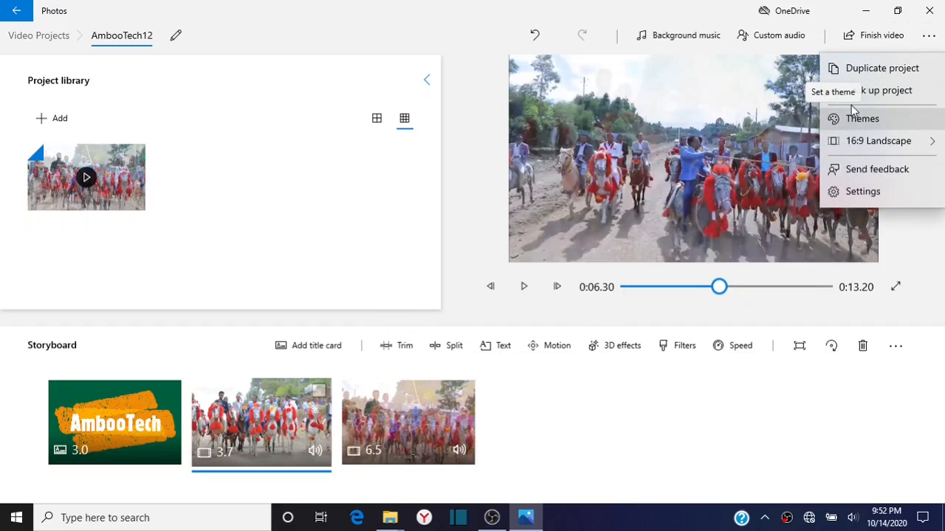
click(909, 235)
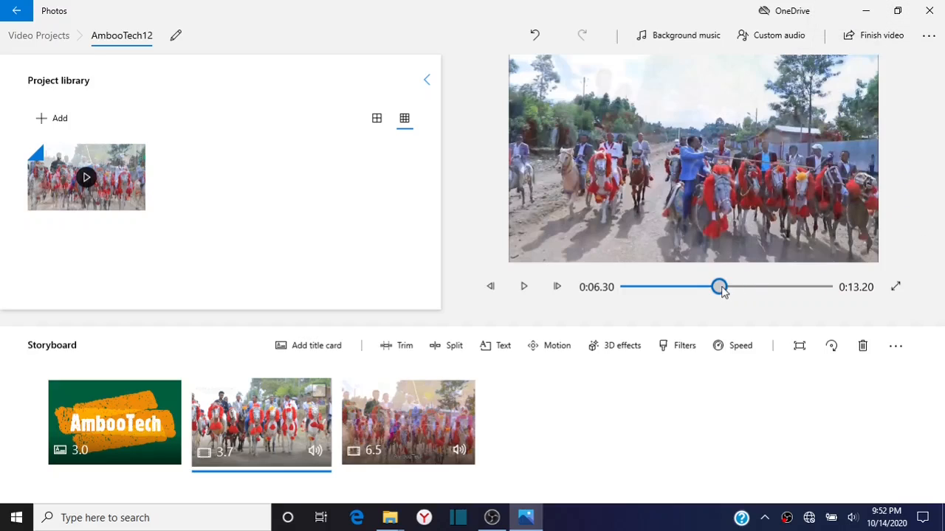
drag(723, 292, 582, 298)
click(525, 292)
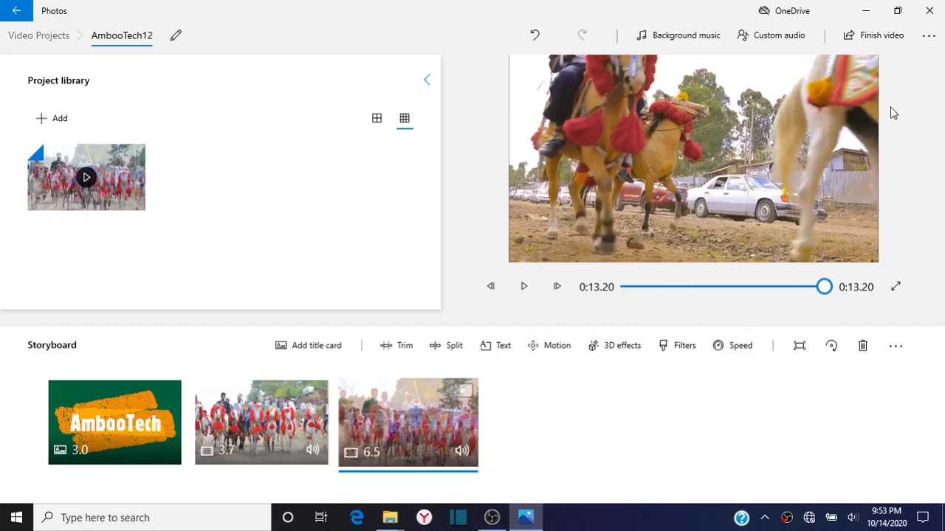
Begin finishing the video, review the video quality choices and keep High 1080p (recommended)
click(880, 41)
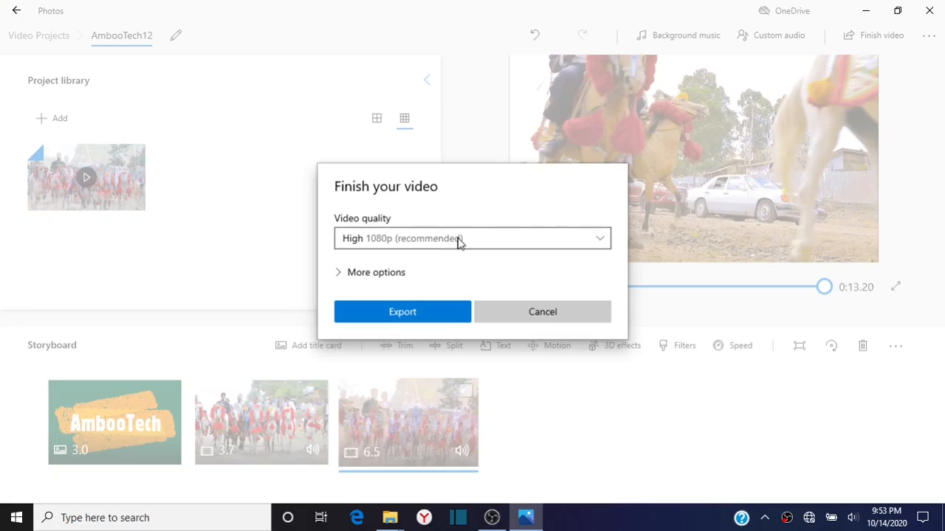
click(458, 244)
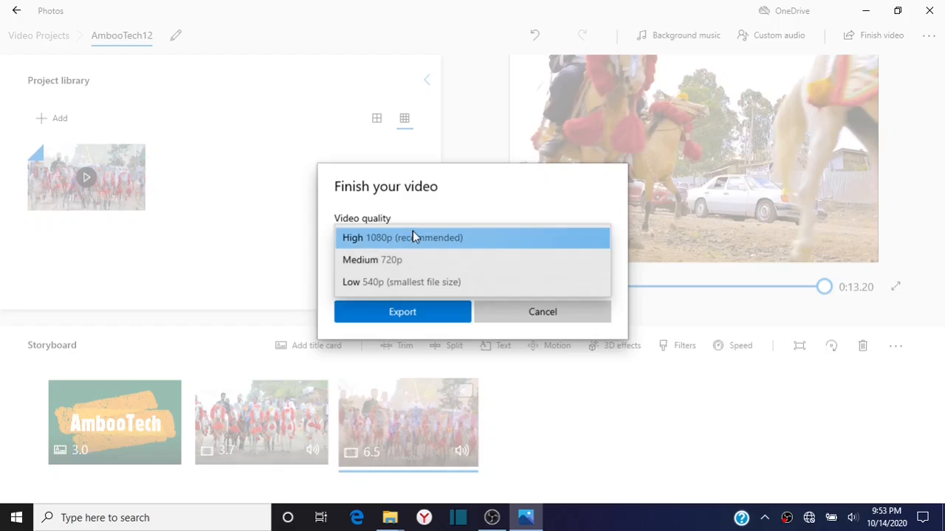
click(514, 189)
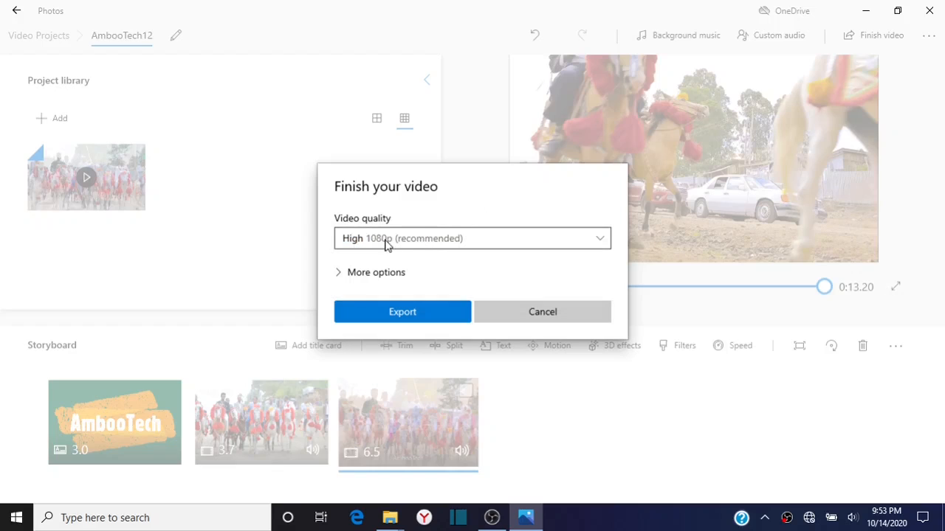
click(530, 239)
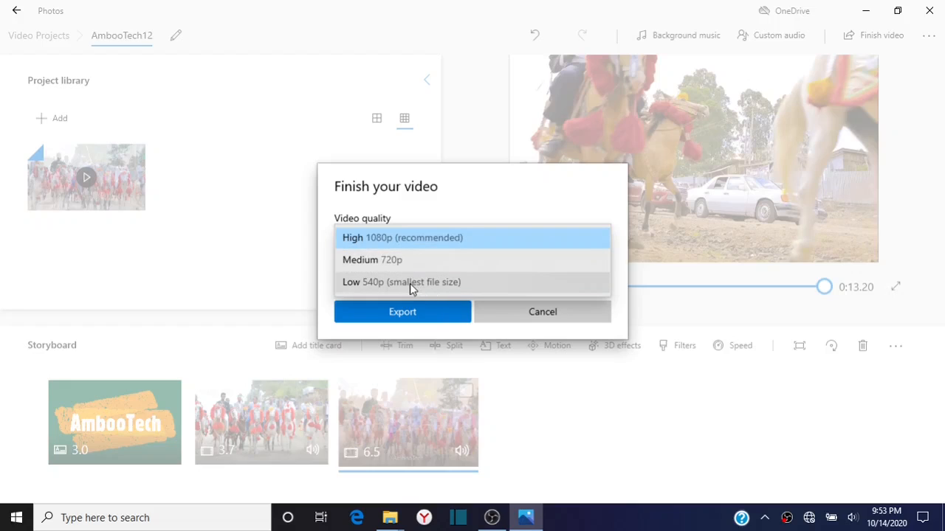
click(480, 232)
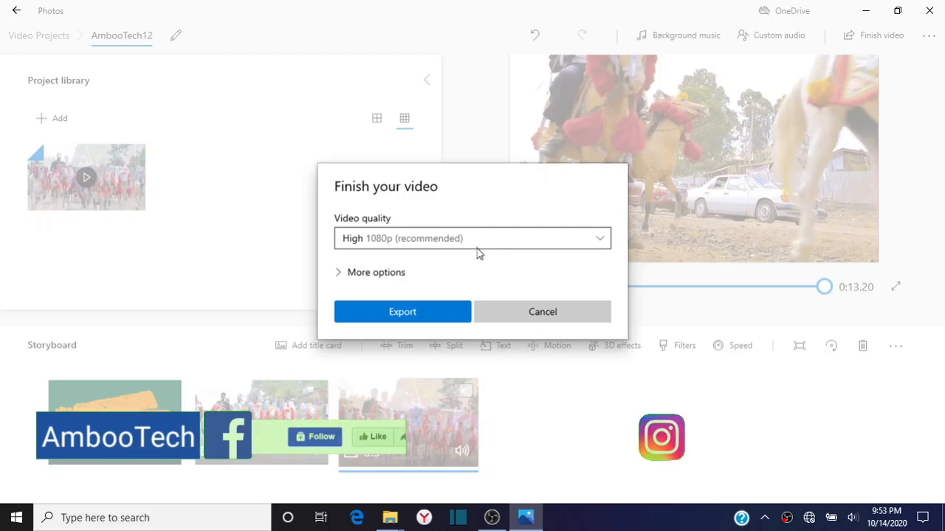
Export the finished video to the Desktop as a video file named AmbooTech12
click(429, 313)
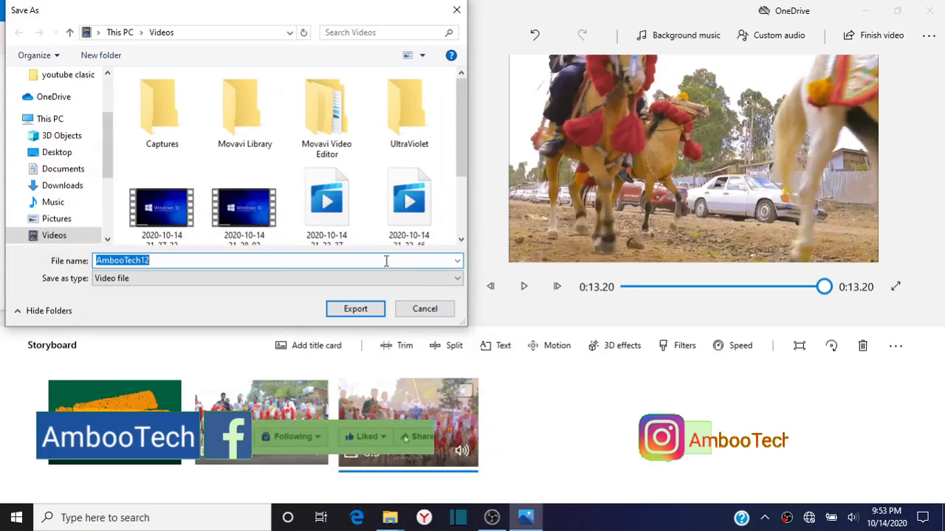
scroll(250, 245, down, 1)
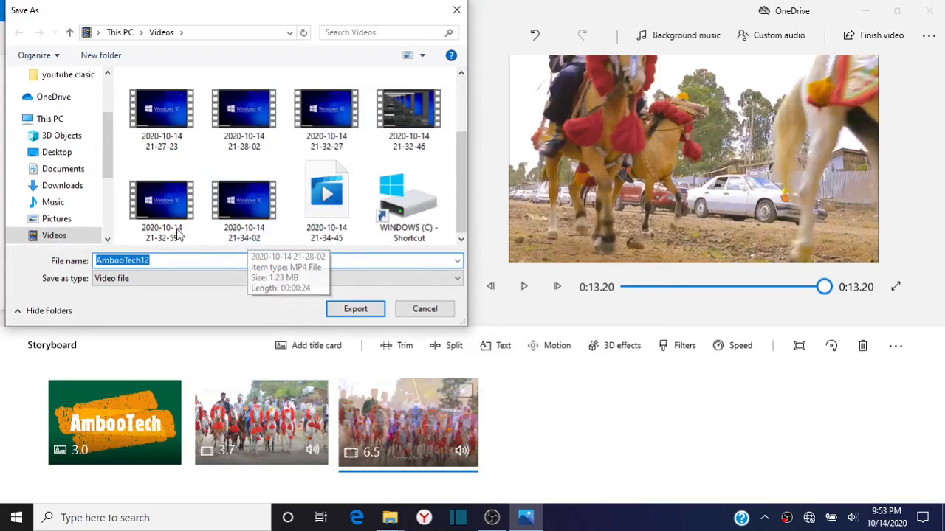
scroll(90, 168, up, 1)
scroll(90, 168, up, 1)
click(77, 203)
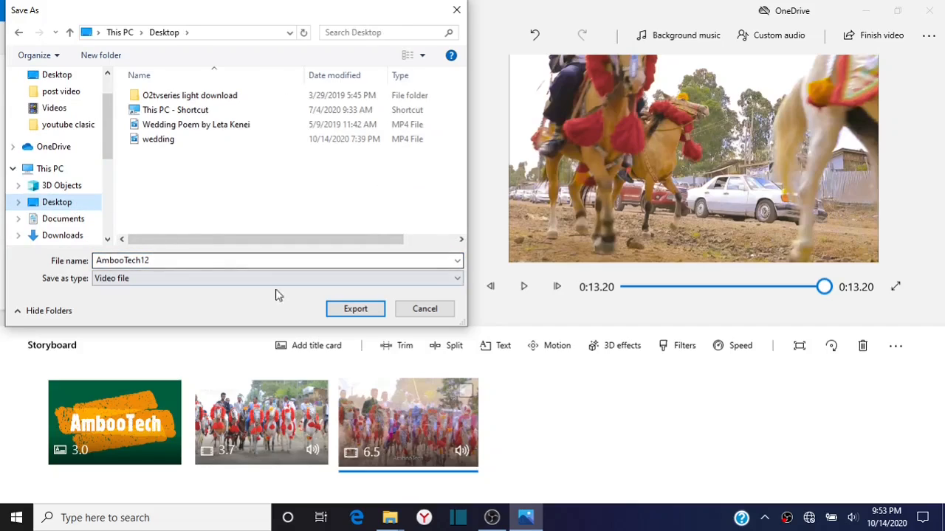
click(351, 310)
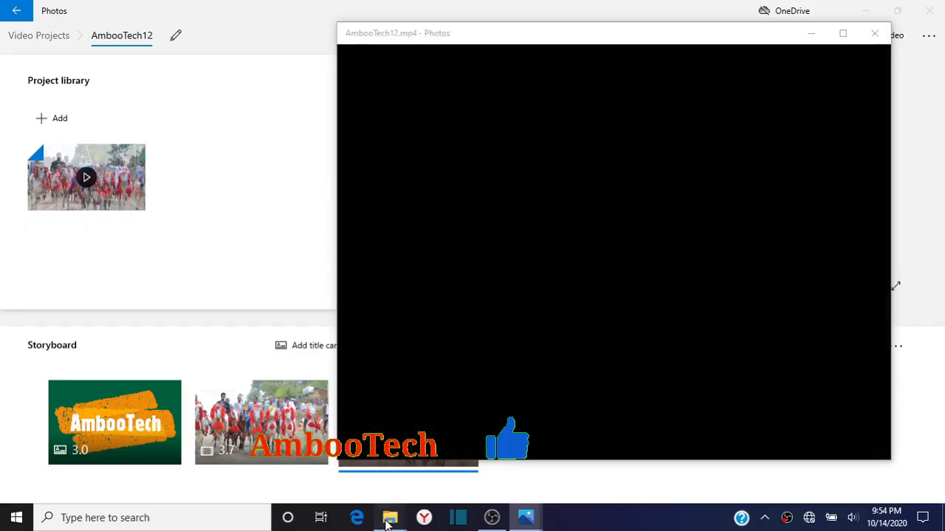
Return to the exported AmbooTech12.mp4 playback window and maximize it to watch the video
click(390, 519)
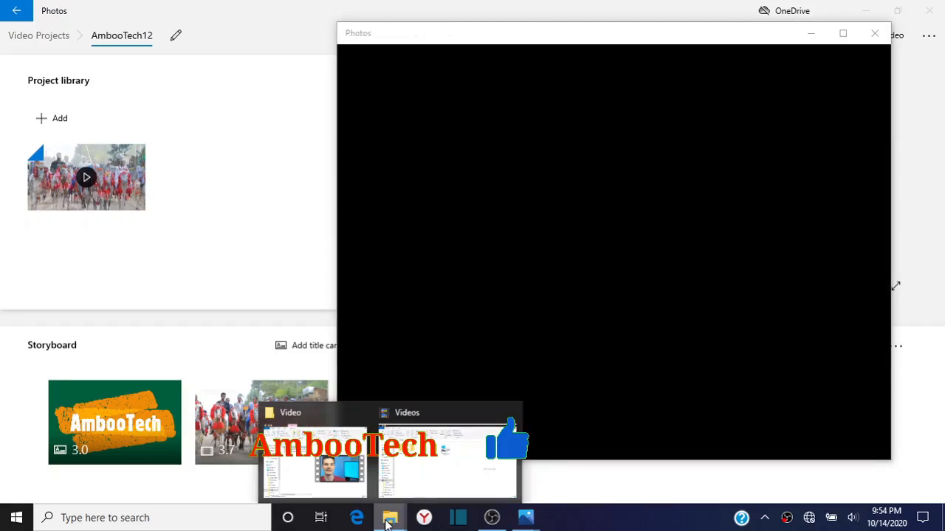
click(617, 266)
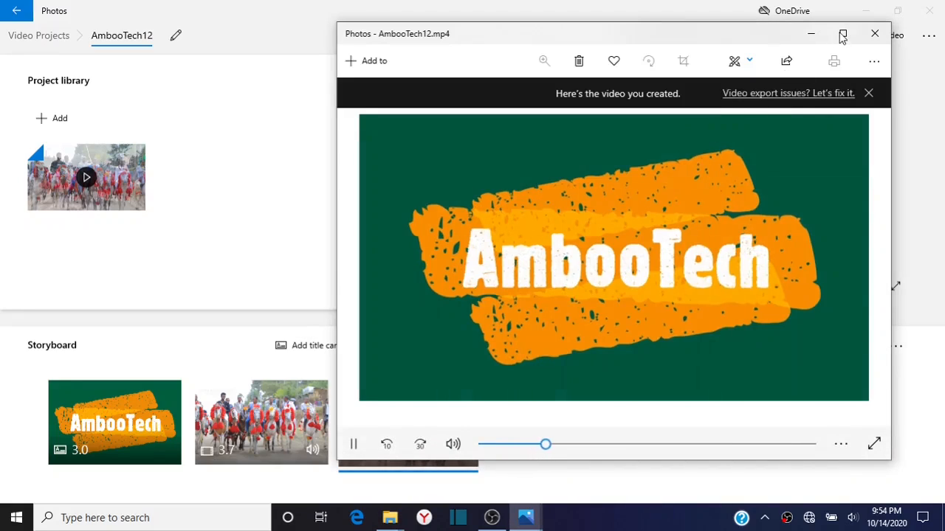
click(842, 35)
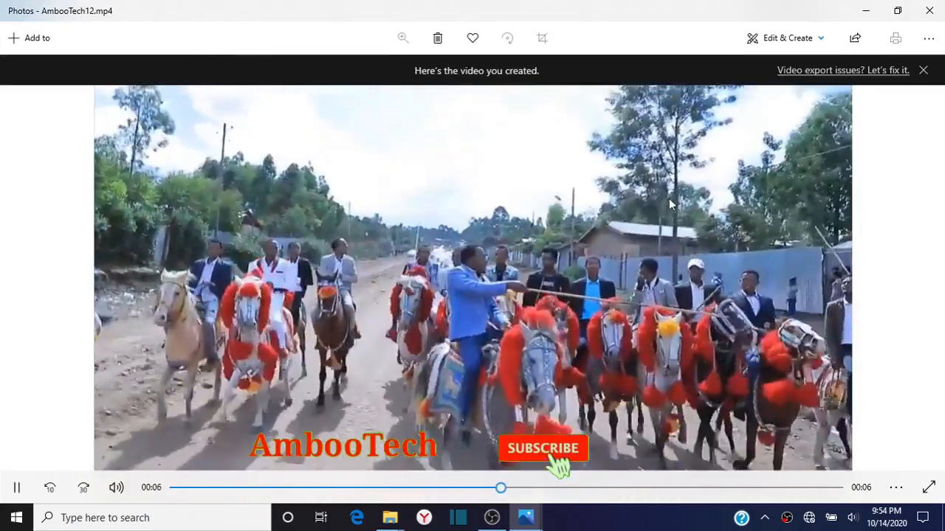
Adjust the system volume to 54 while the exported video plays
key(XF86AudioLowerVolume)
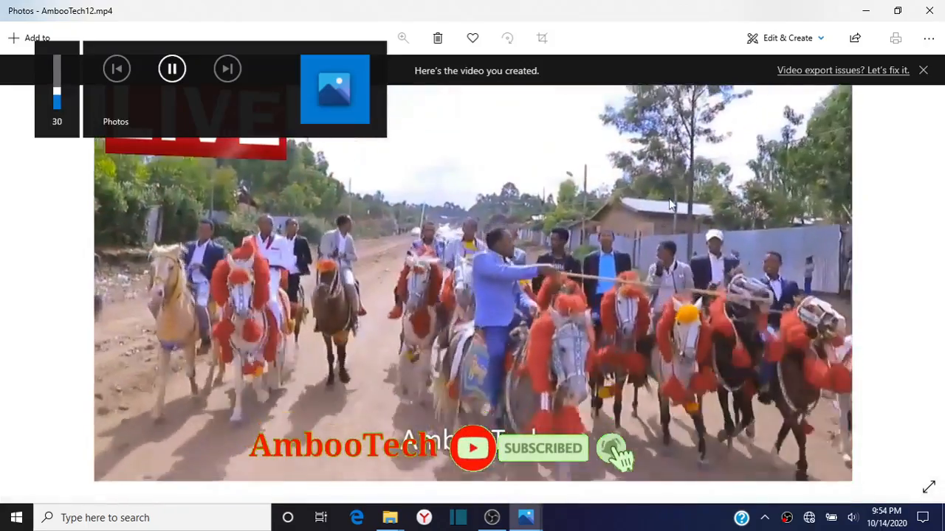
key(XF86AudioRaiseVolume)
key(XF86AudioRaiseVolume)
key(XF86AudioRaiseVolume)
key(XF86AudioRaiseVolume)
key(XF86AudioRaiseVolume)
key(XF86AudioRaiseVolume)
key(XF86AudioRaiseVolume)
key(XF86AudioRaiseVolume)
key(XF86AudioRaiseVolume)
key(XF86AudioRaiseVolume)
key(XF86AudioRaiseVolume)
key(XF86AudioRaiseVolume)
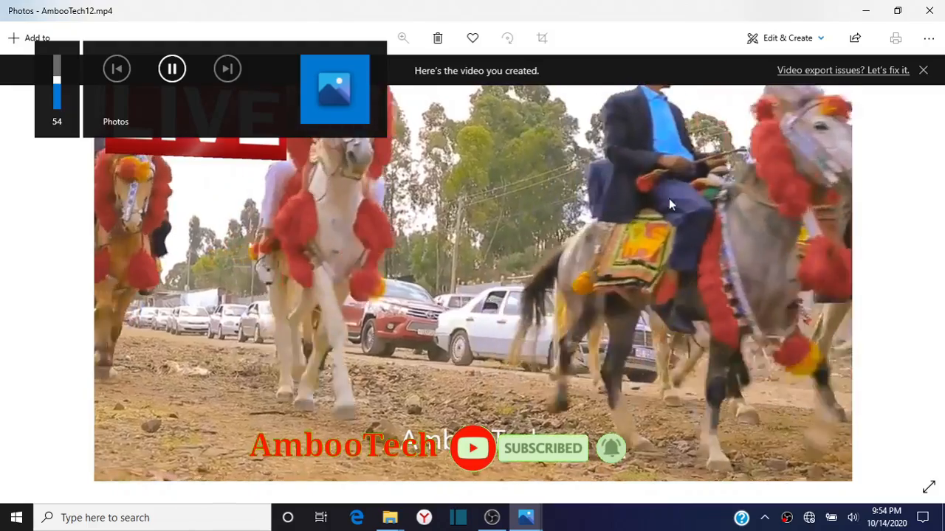